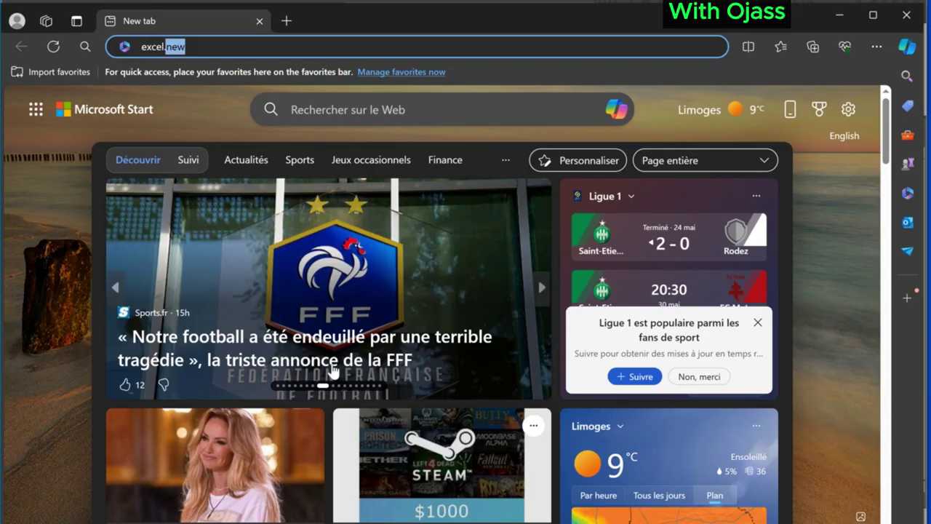
Go to excel.new in Edge to create the new blank online workbook Book 11.
left_click(194, 46)
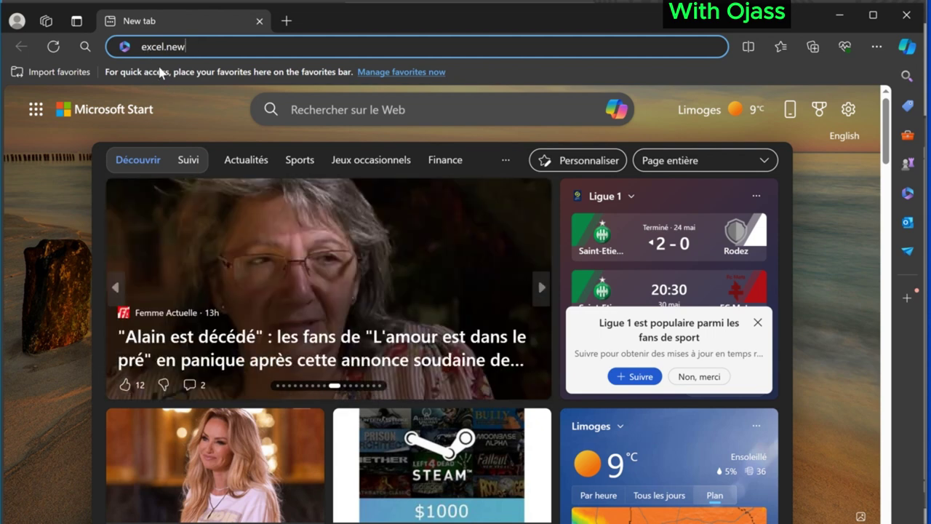
key("Return")
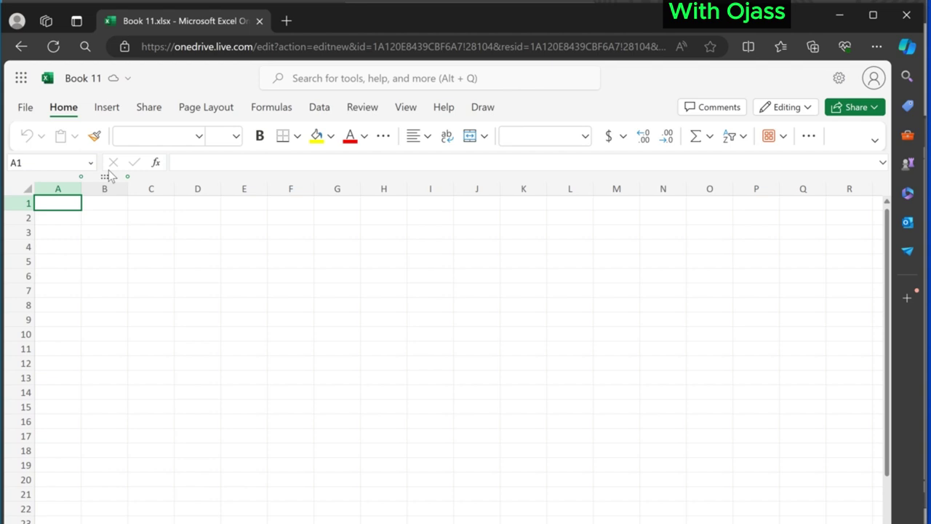
Select cells B1, B3 and B4, then look over the Page Layout and Formulas tabs.
left_click(95, 206)
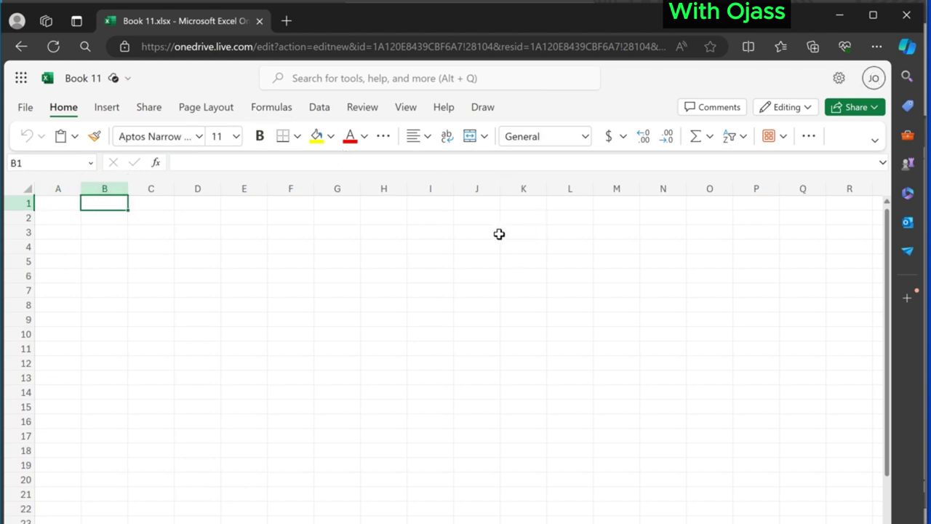
left_click(89, 229)
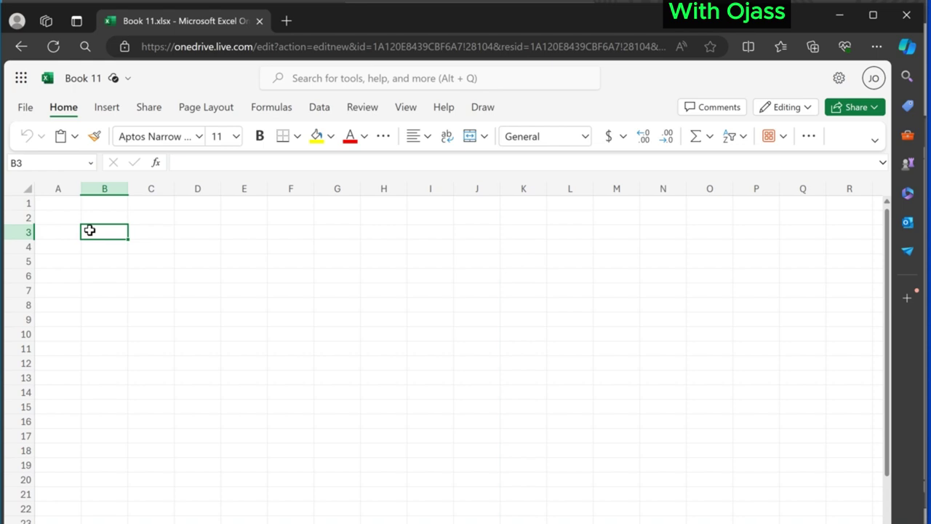
left_click(99, 248)
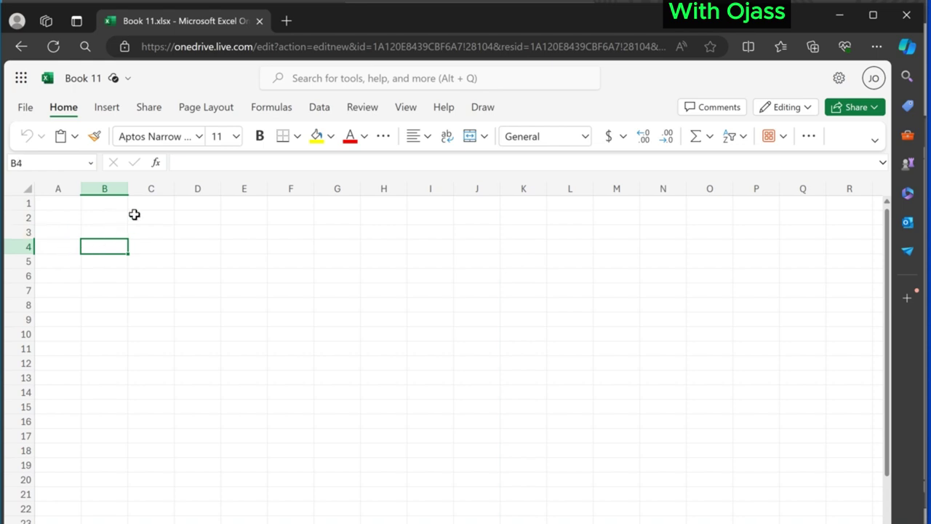
left_click(207, 110)
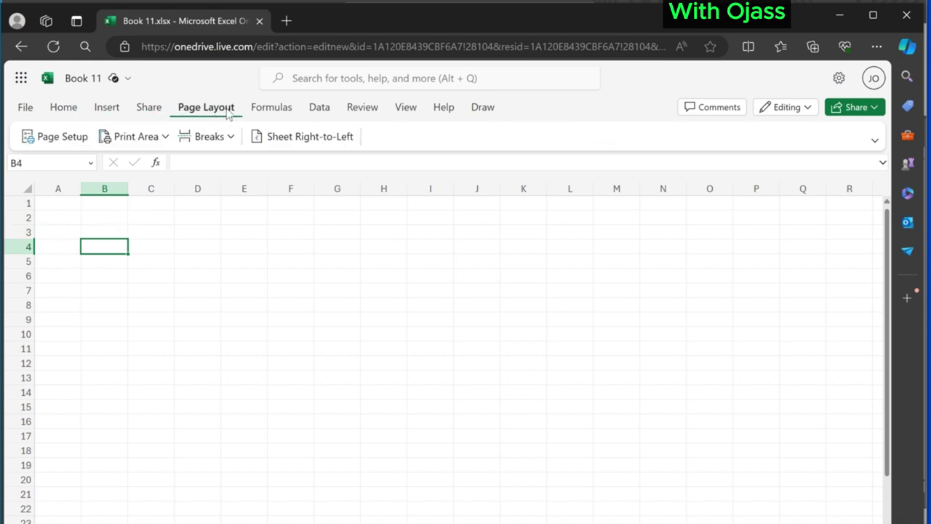
left_click(272, 108)
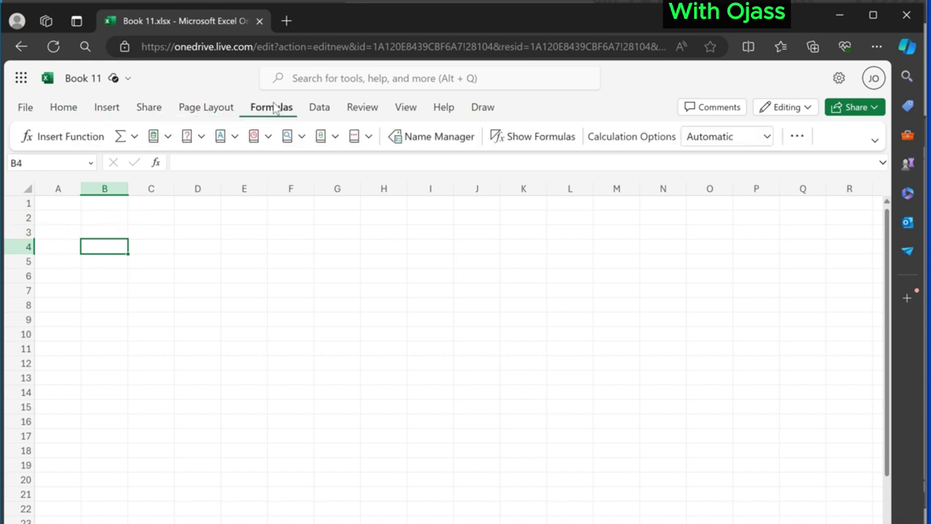
Browse the File > Open recent workbooks list, then go back to Edge's new tab page.
left_click(26, 107)
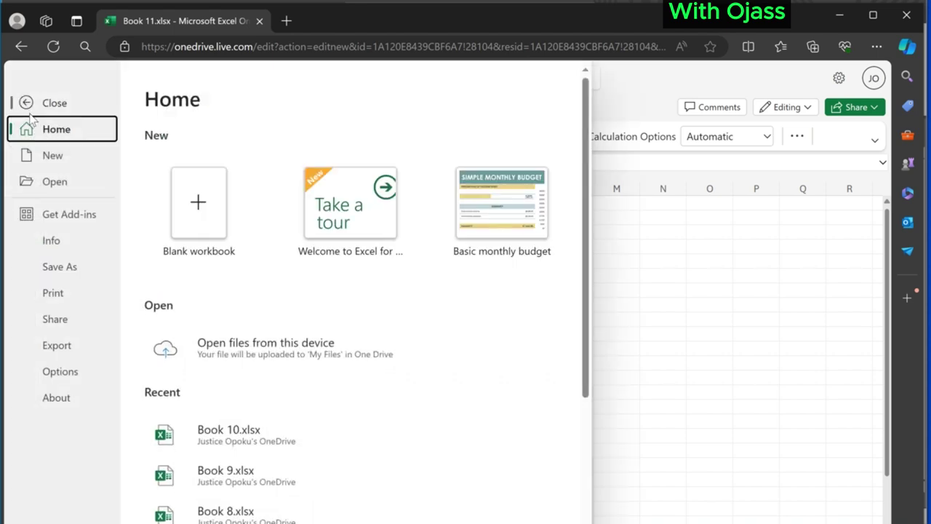
left_click(54, 182)
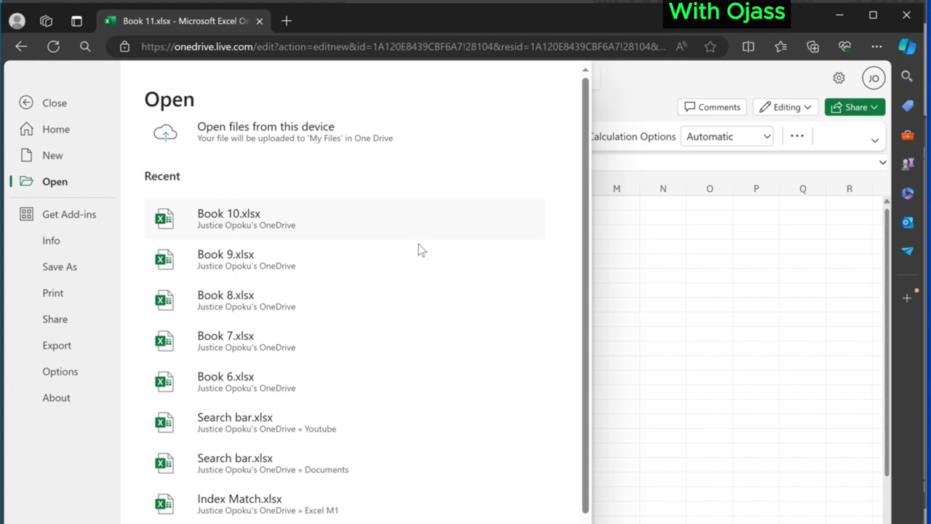
scroll(290, 296, "down", 1)
scroll(290, 296, "up", 1)
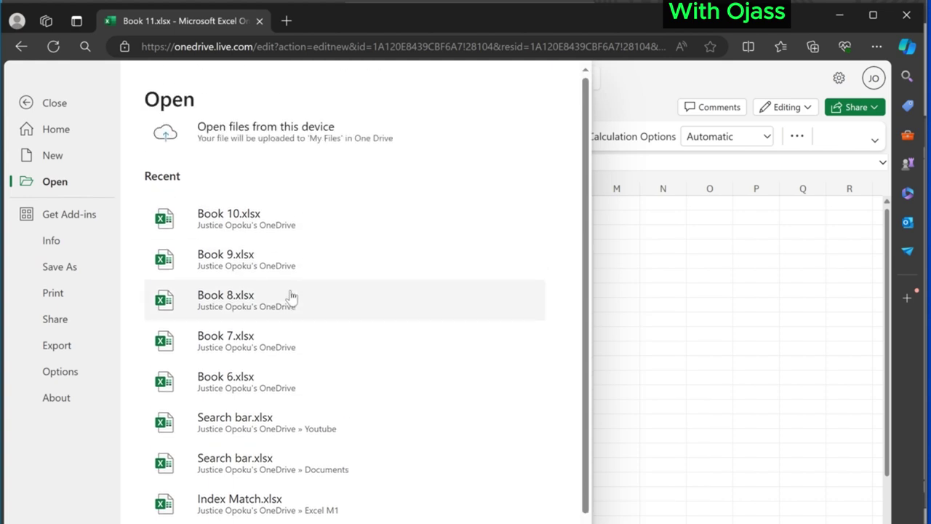
left_click(21, 46)
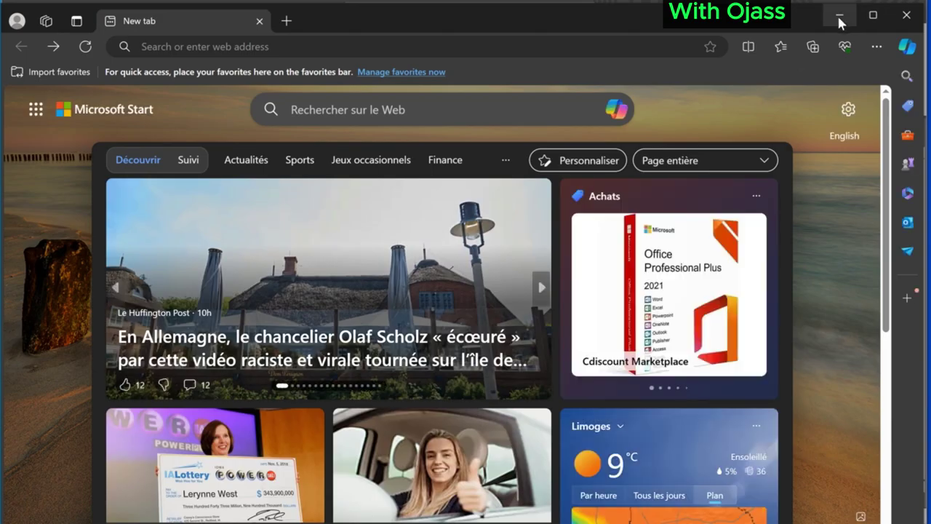
Minimise Edge to bring up ExerciseSheet, then select range C6:L14 and columns A through L.
left_click(839, 16)
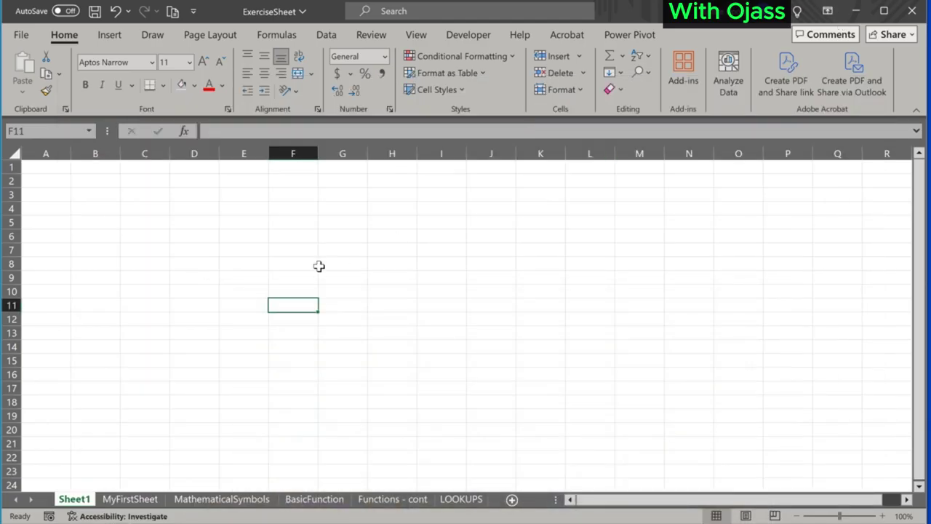
left_click(93, 166)
left_click(144, 242)
left_click_drag(144, 241, 567, 347)
left_click(255, 221)
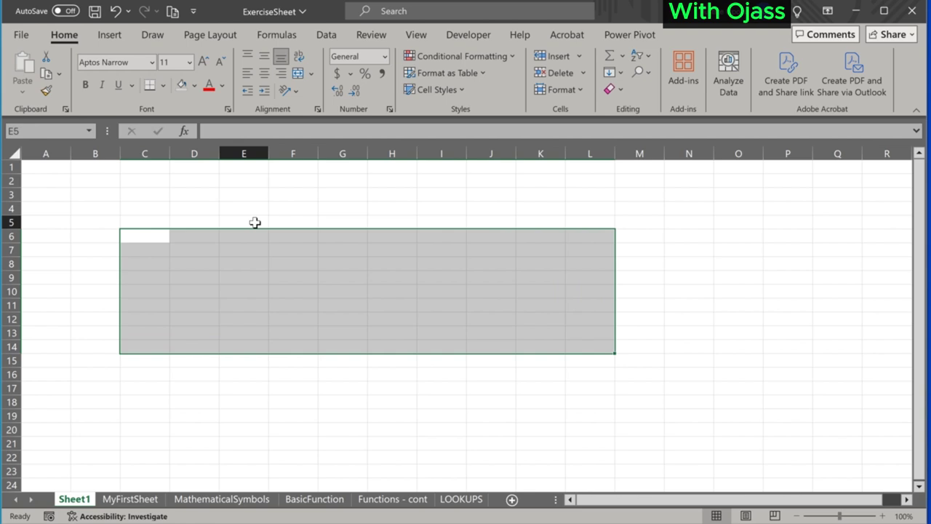
left_click(207, 218)
left_click_drag(45, 153, 574, 148)
Select column A and cells F5, B1, C1, A1, C4, A2, D2 and C2 on Sheet1.
left_click(311, 217)
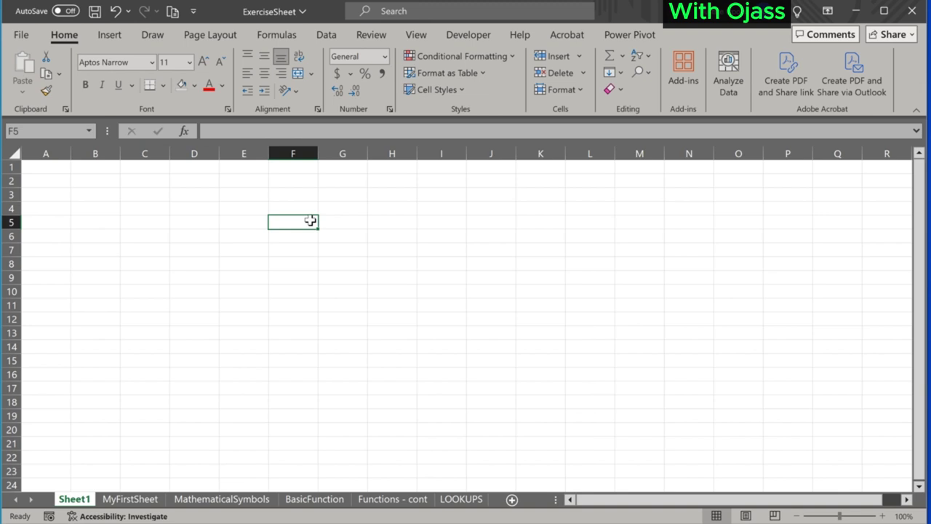
left_click(67, 156)
left_click(92, 164)
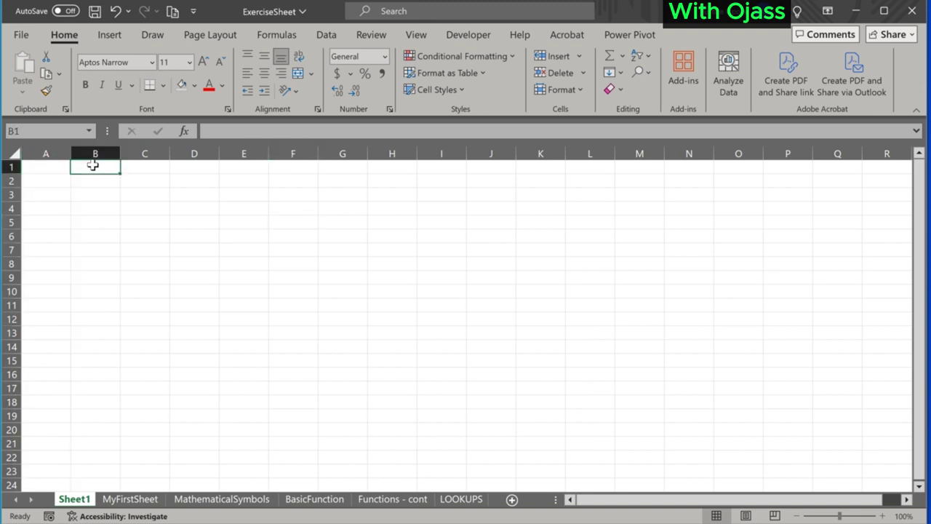
left_click(137, 170)
left_click(44, 168)
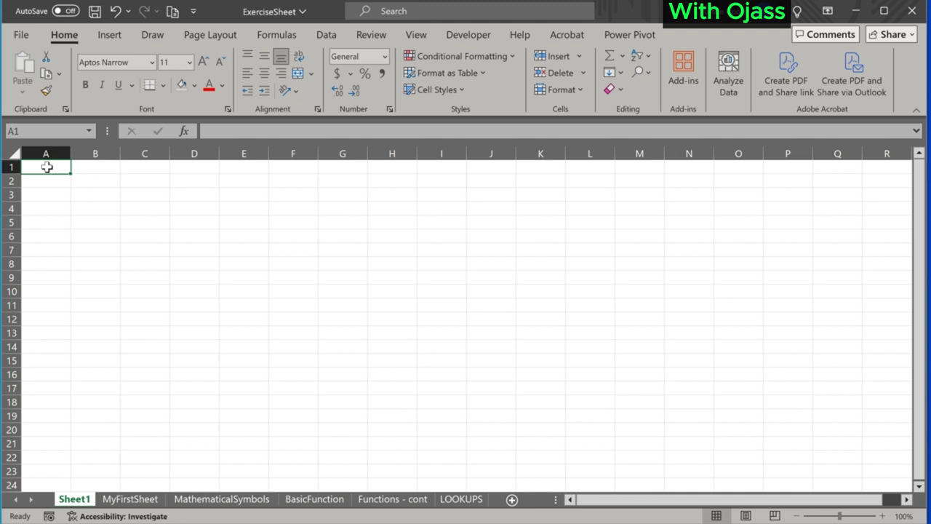
left_click(141, 207)
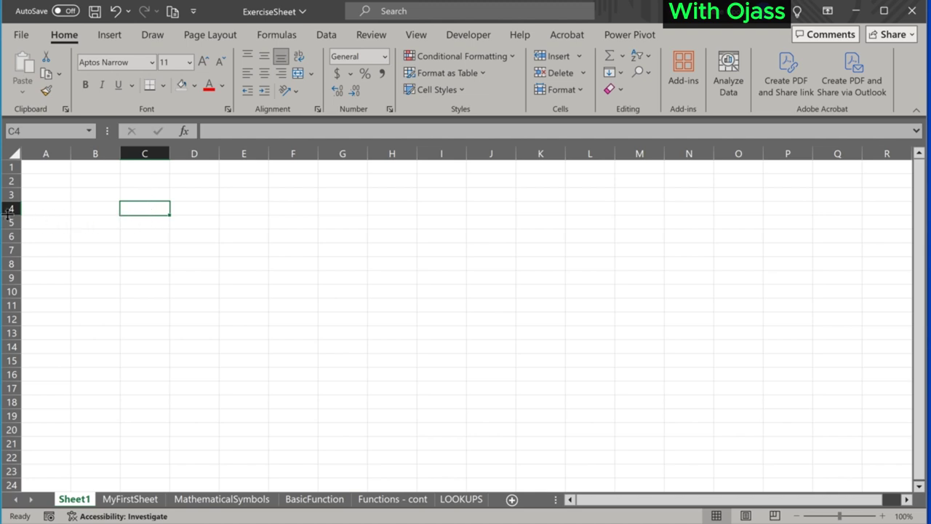
left_click(60, 179)
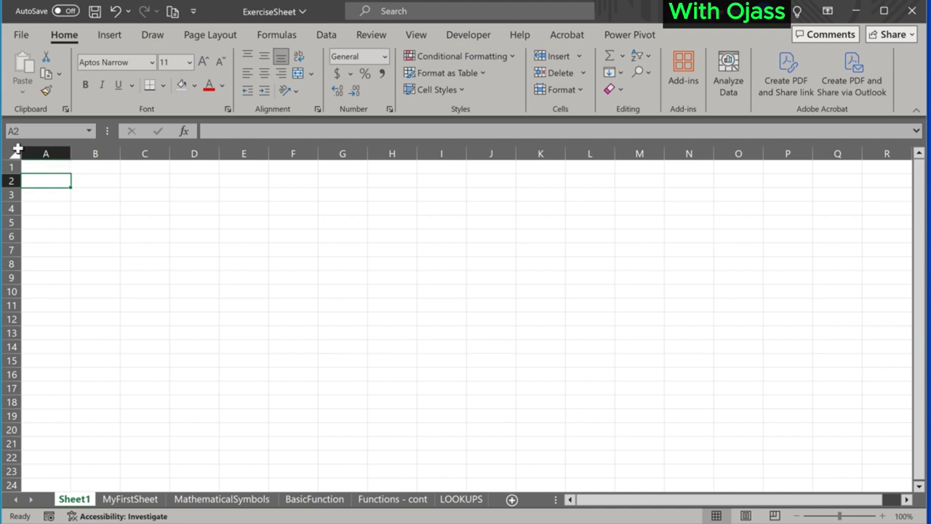
left_click(191, 182)
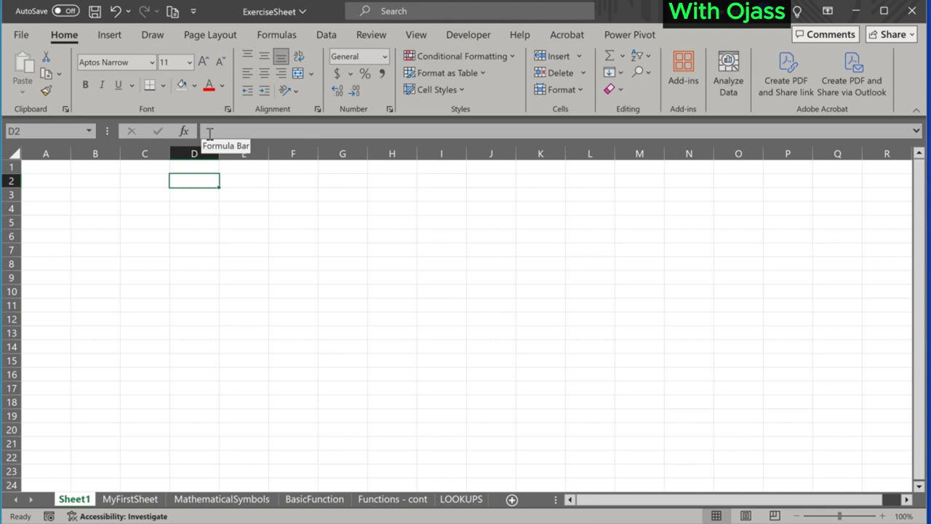
left_click(156, 180)
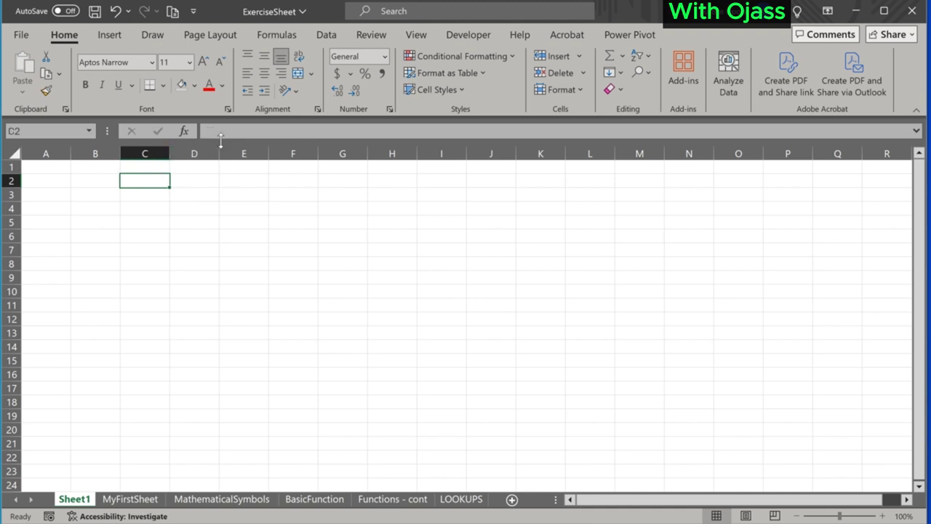
Enter the heading 'Name of Customers' in cell B2 through the formula bar.
left_click(227, 131)
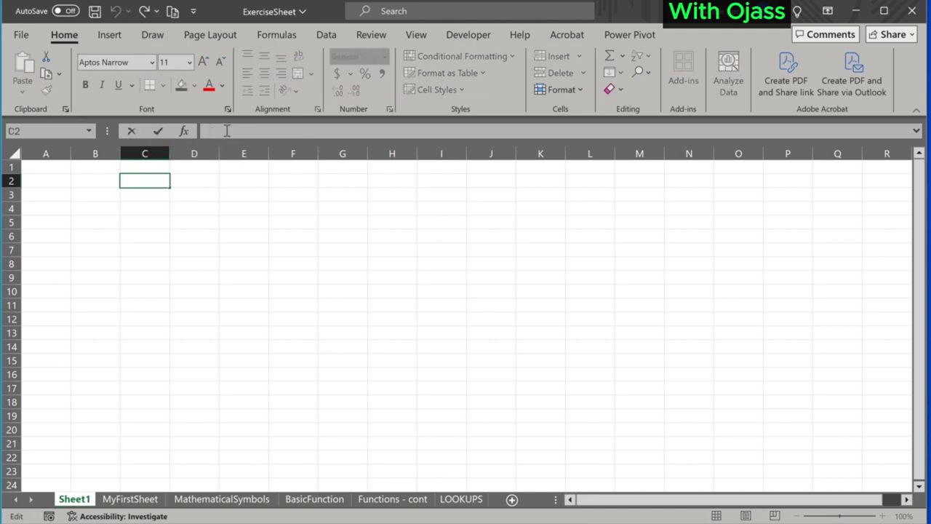
key("shift+Tab")
left_click(227, 130)
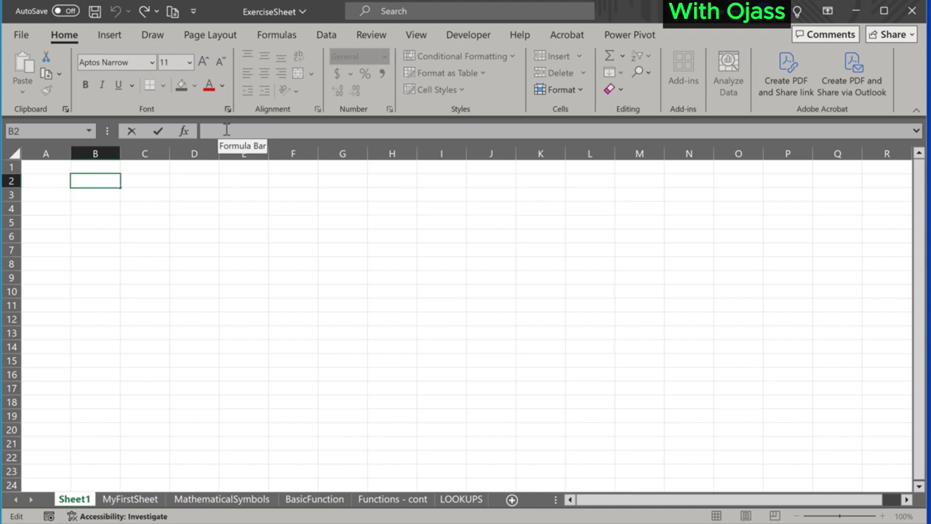
type("Name")
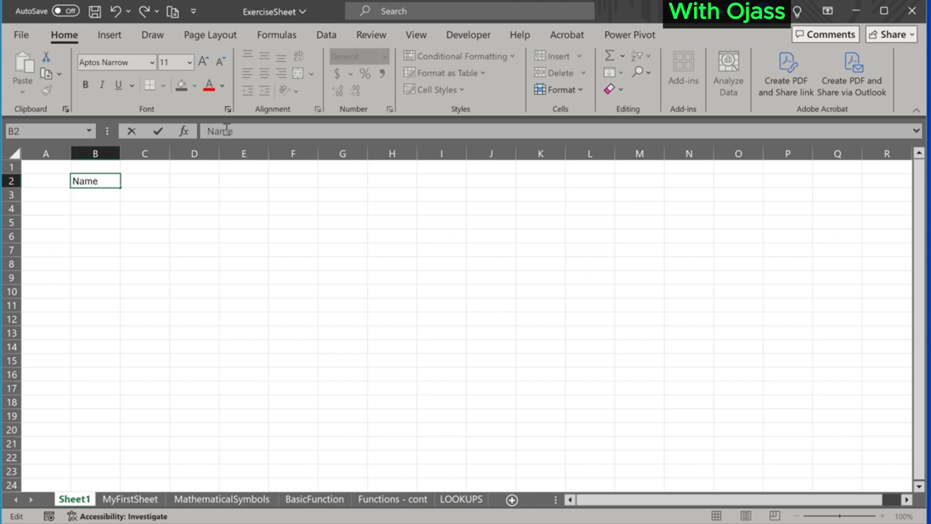
type(" of Customers")
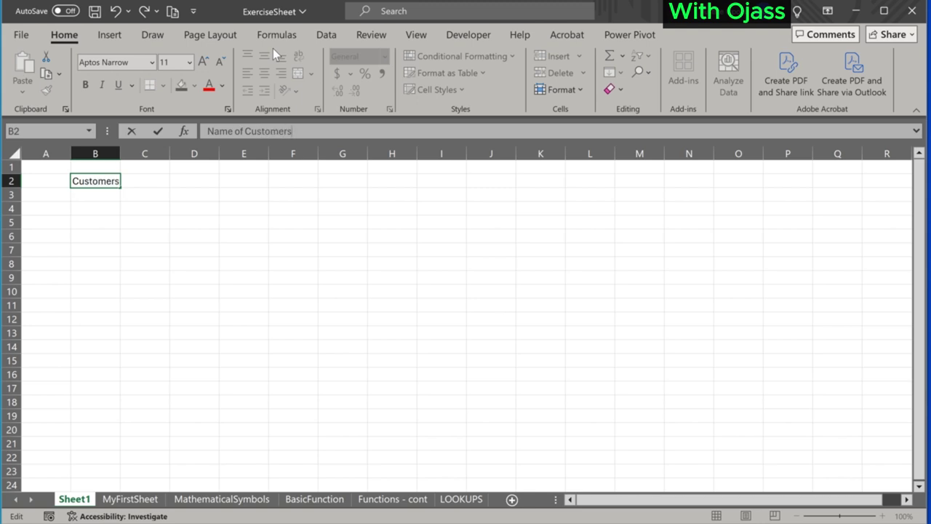
key("Return")
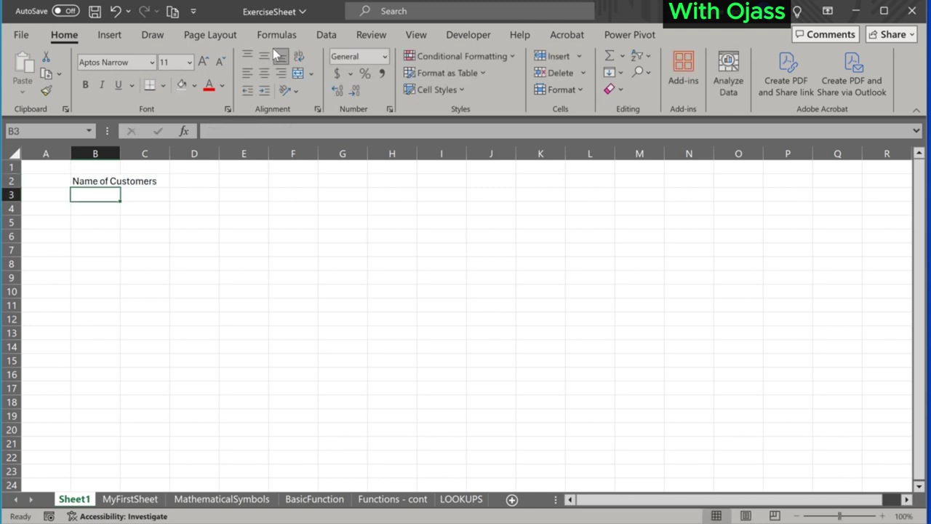
left_click(85, 181)
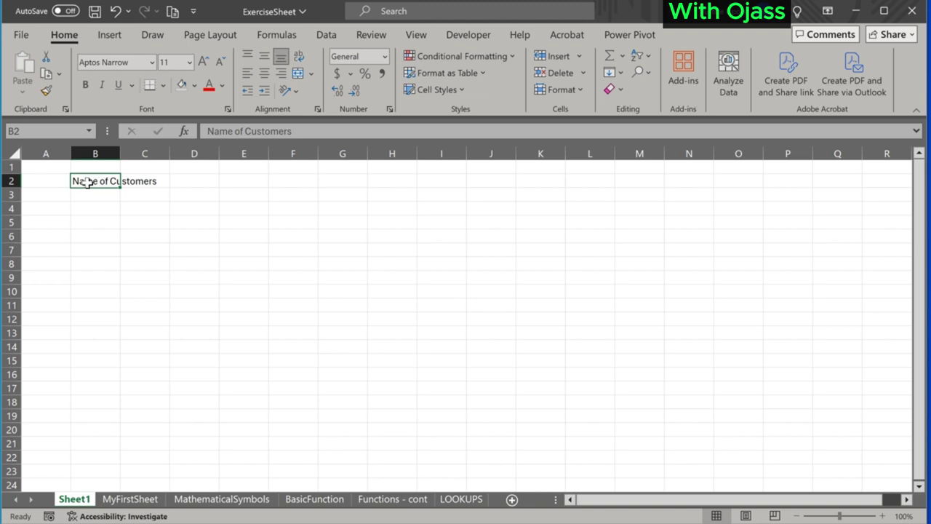
left_click(152, 212)
left_click(151, 181)
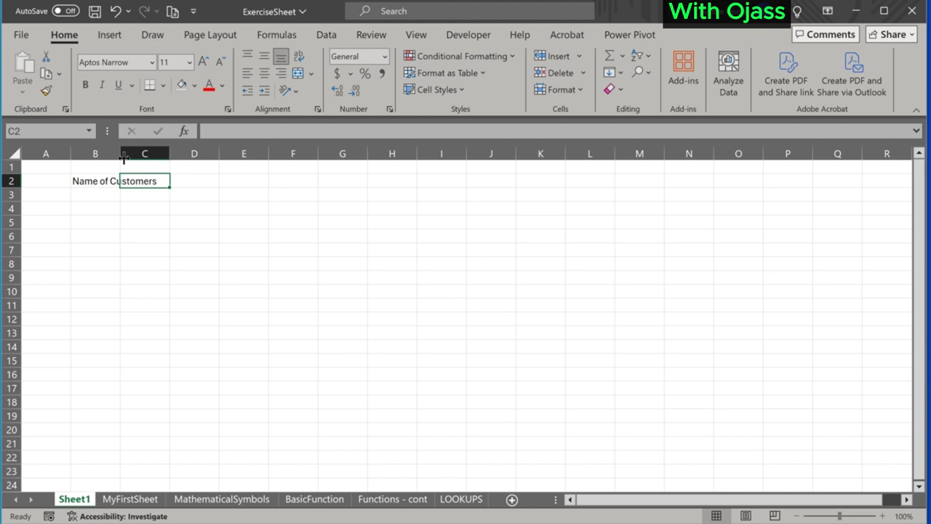
Widen column B to fit the heading, and undo a change to row 2's height.
left_click_drag(121, 153, 161, 153)
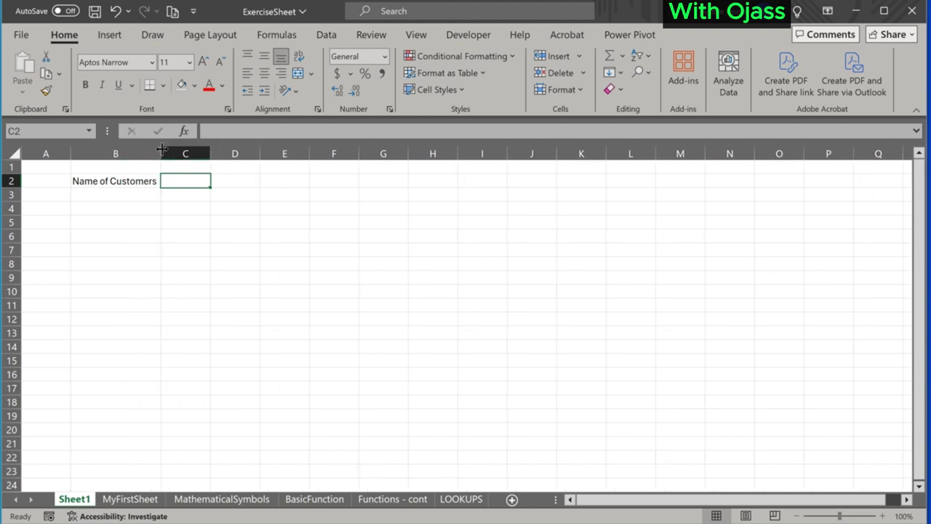
left_click(162, 234)
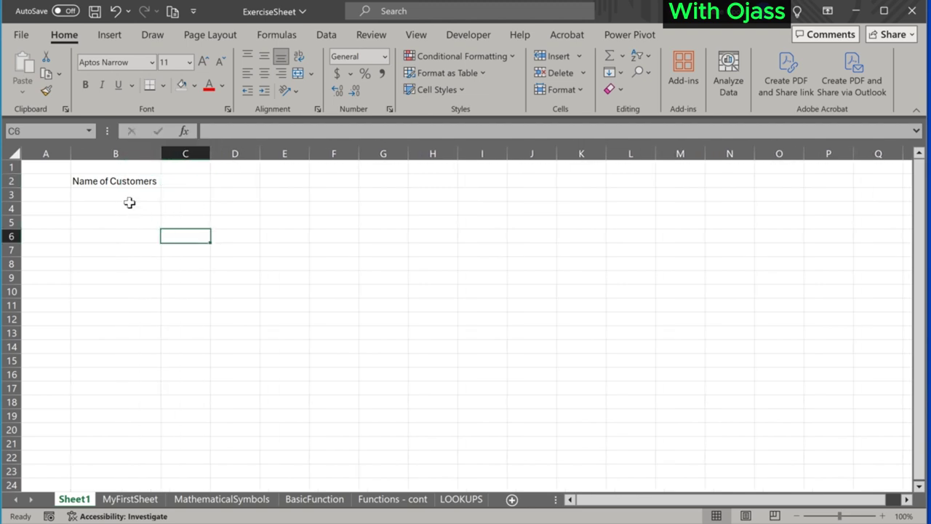
mouse_move(8, 189)
left_mouse_down()
mouse_move(10, 211)
mouse_move(10, 187)
left_mouse_up()
key("ctrl+z")
key("ctrl+z")
Break the B2 heading onto two lines with Alt+Enter, then undo the line break.
left_click(131, 211)
double_click(110, 182)
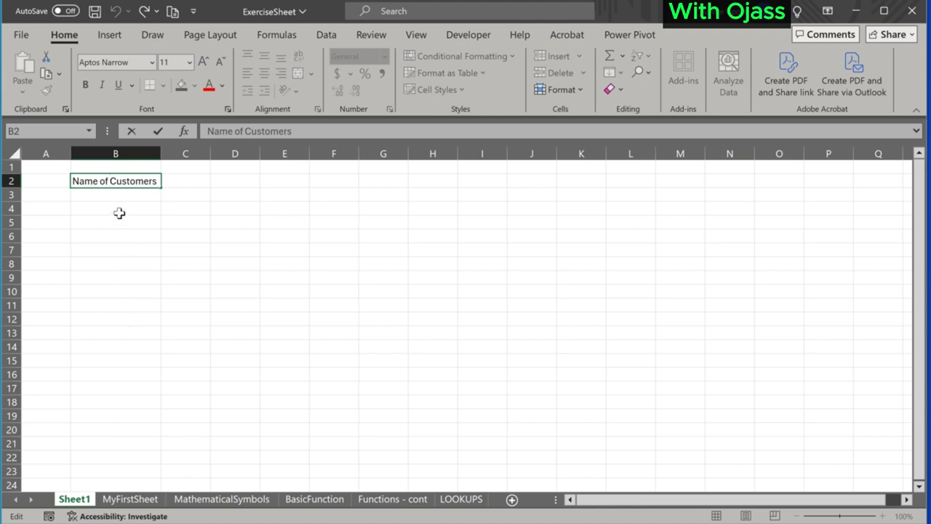
key("alt+Return")
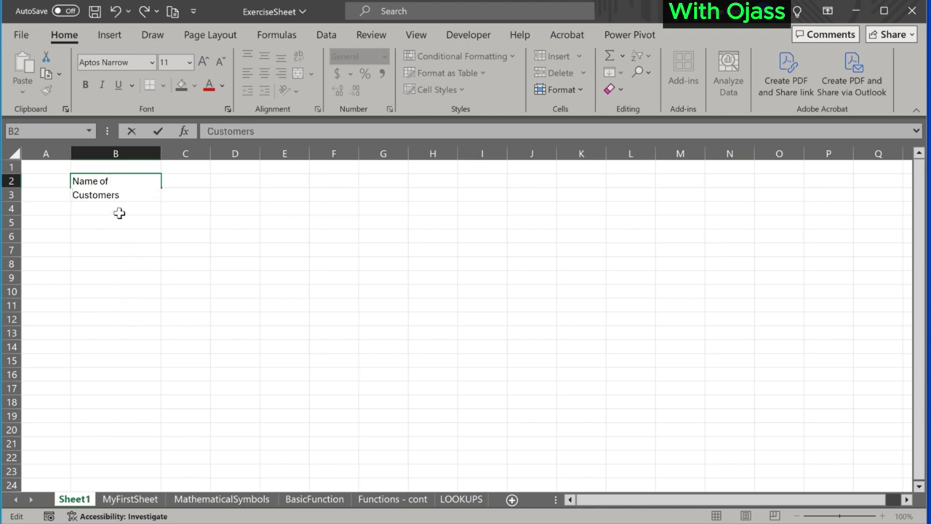
left_click(88, 246)
left_click(95, 186)
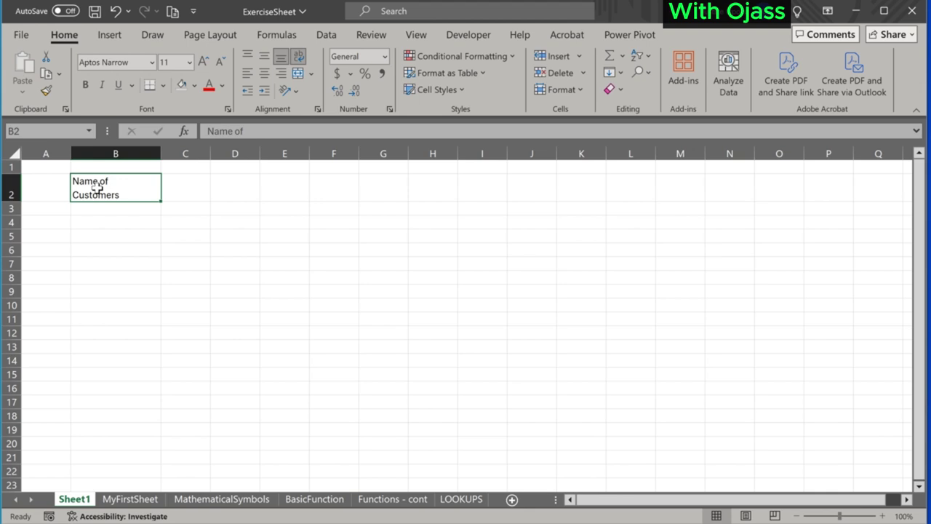
scroll(135, 187, "down", 1)
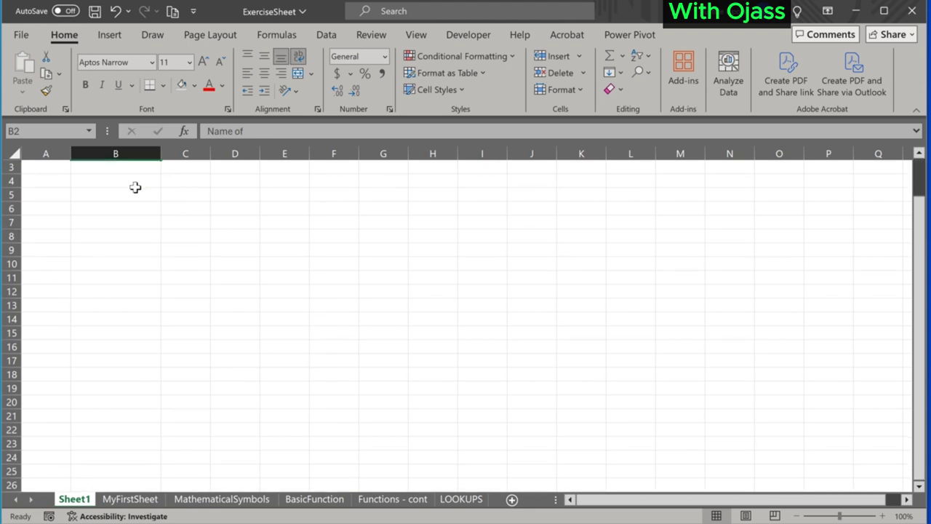
scroll(136, 187, "up", 1)
key("ctrl+z")
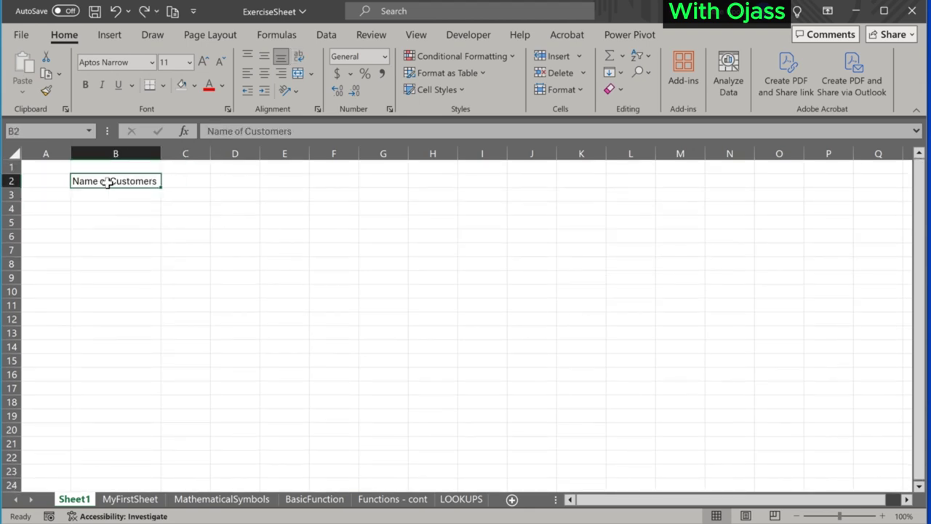
Give cell B2 the defined name 'Names' in the Name Box.
left_click(50, 128)
type("Names")
key("Return")
left_click(115, 277)
left_click(120, 184)
Give cell B5 the defined name 'Age' in the Name Box.
left_click(102, 225)
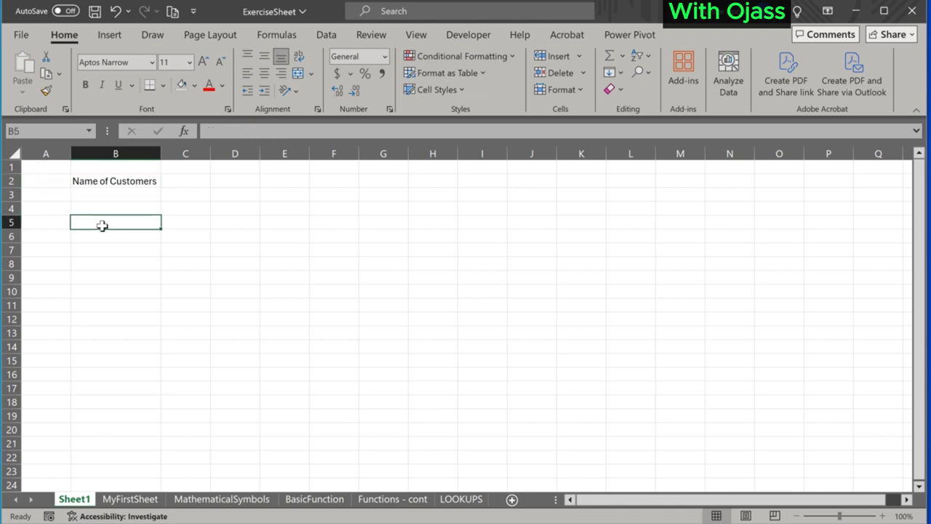
left_click(43, 132)
key("Return")
left_click(187, 318)
left_click(121, 232)
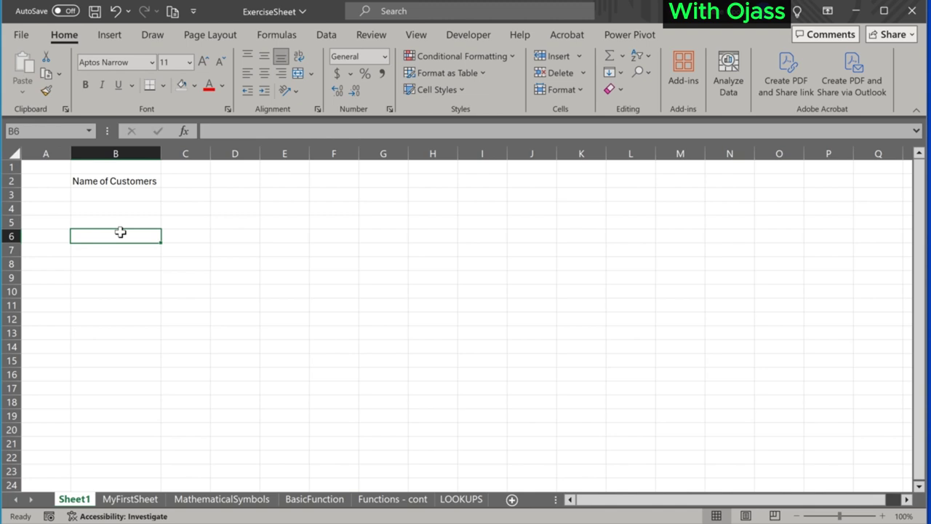
left_click(120, 216)
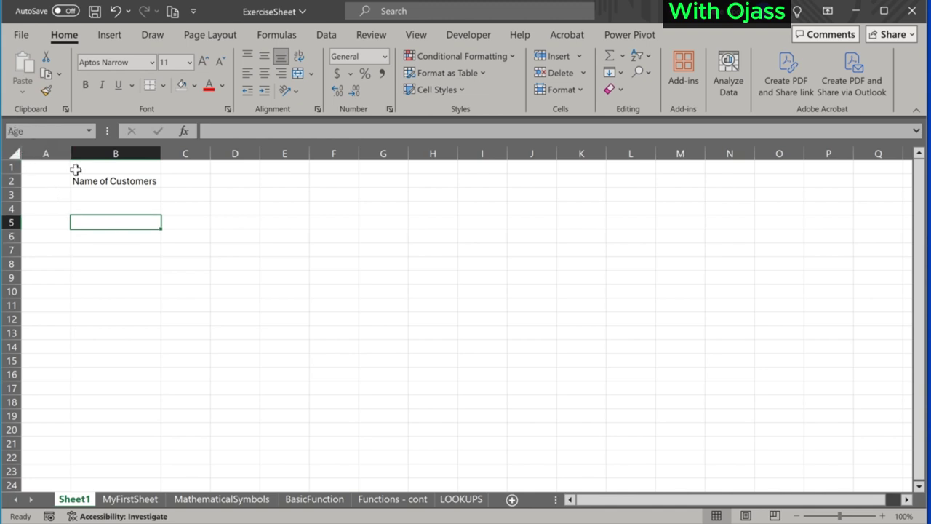
key("Up")
key("Up")
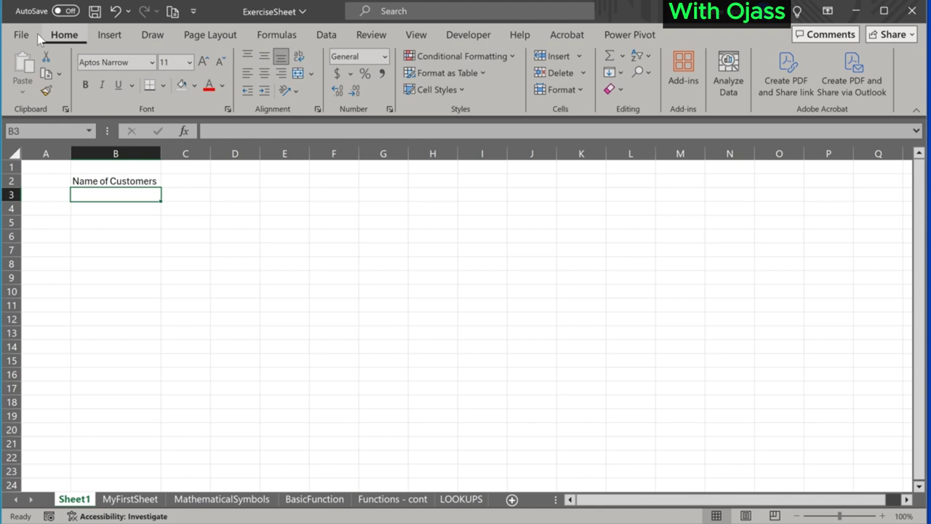
left_click(106, 37)
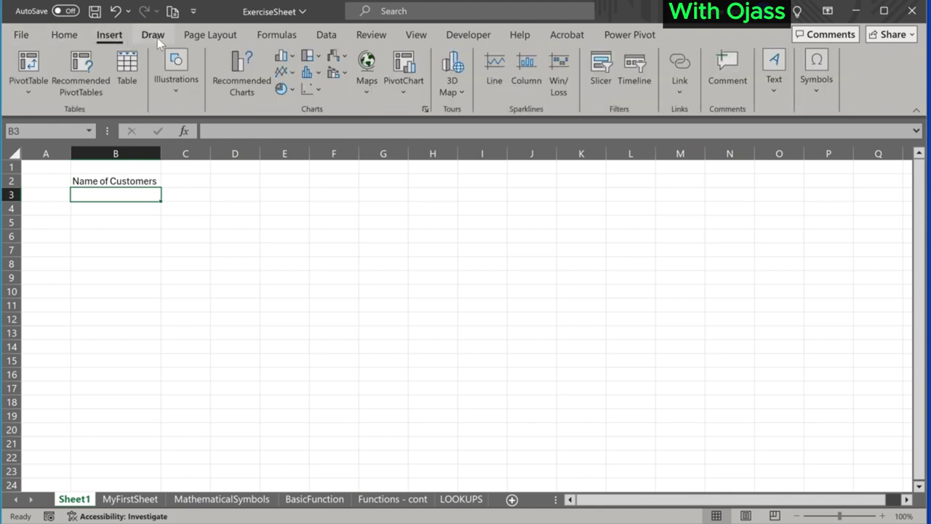
left_click(66, 35)
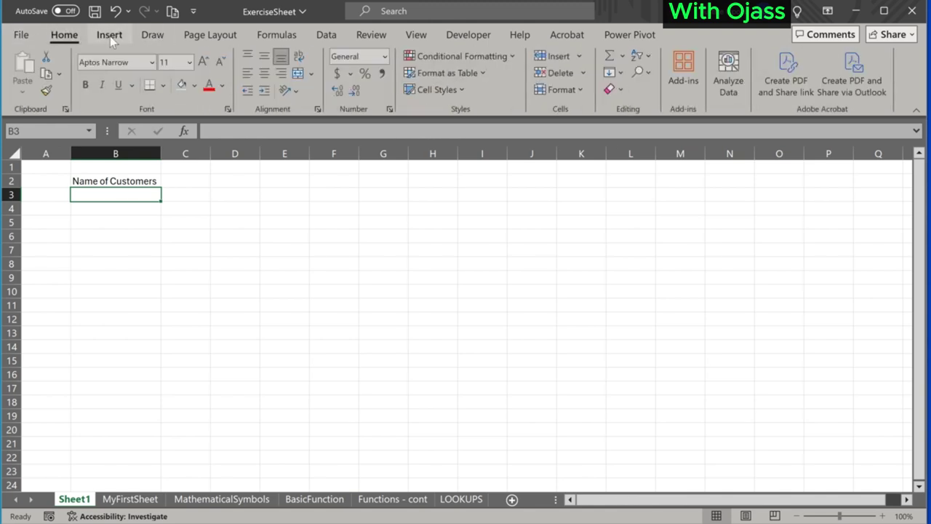
left_click(108, 35)
left_click(152, 38)
left_click(206, 38)
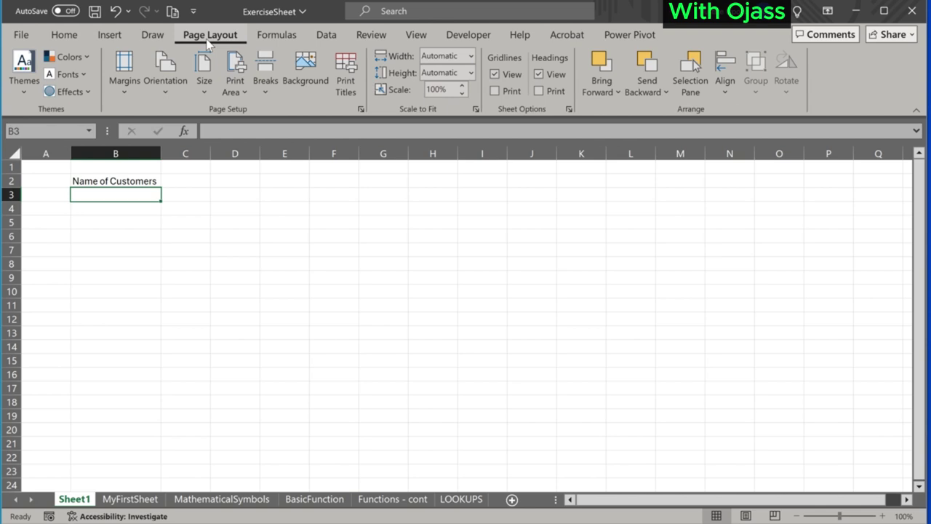
left_click(271, 42)
left_click(324, 38)
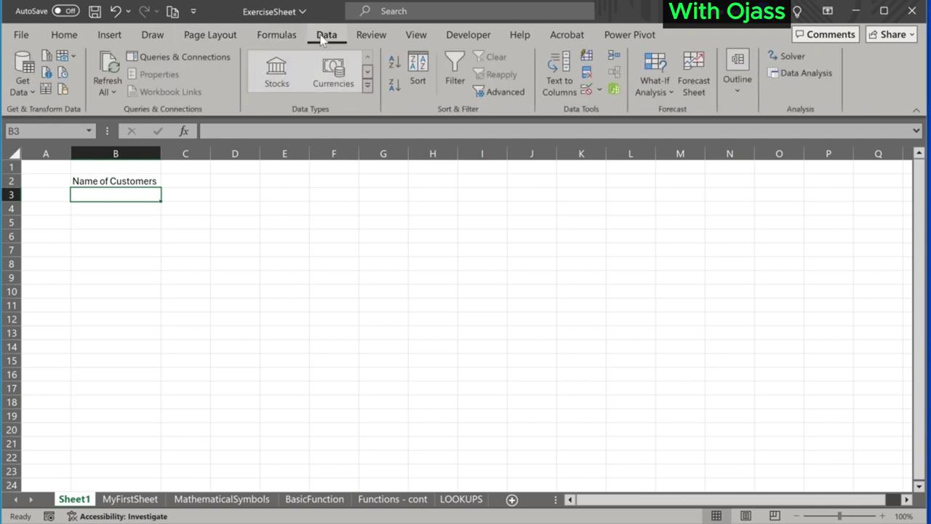
left_click(368, 38)
left_click(419, 35)
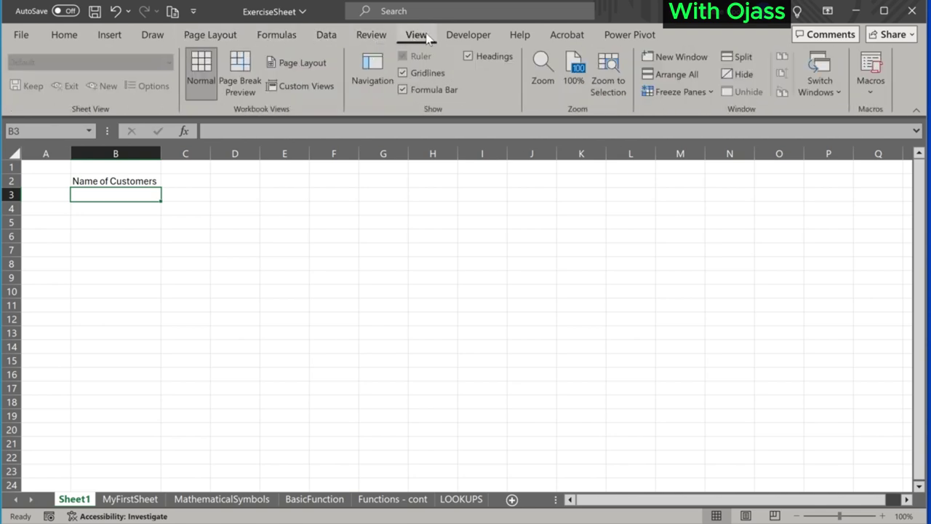
Bold the 'Name of Customers' heading and cut and paste it from B2 into C2.
left_click(64, 37)
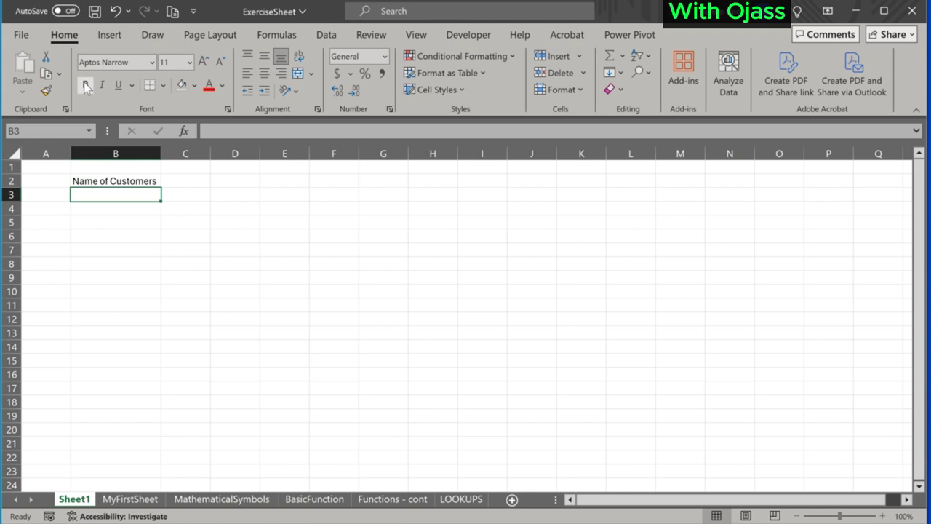
left_click(110, 183)
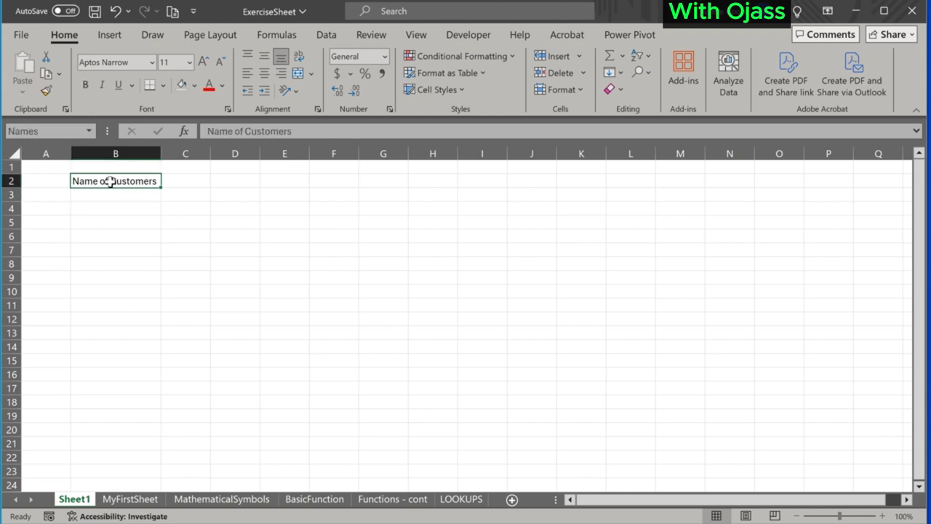
left_click(85, 87)
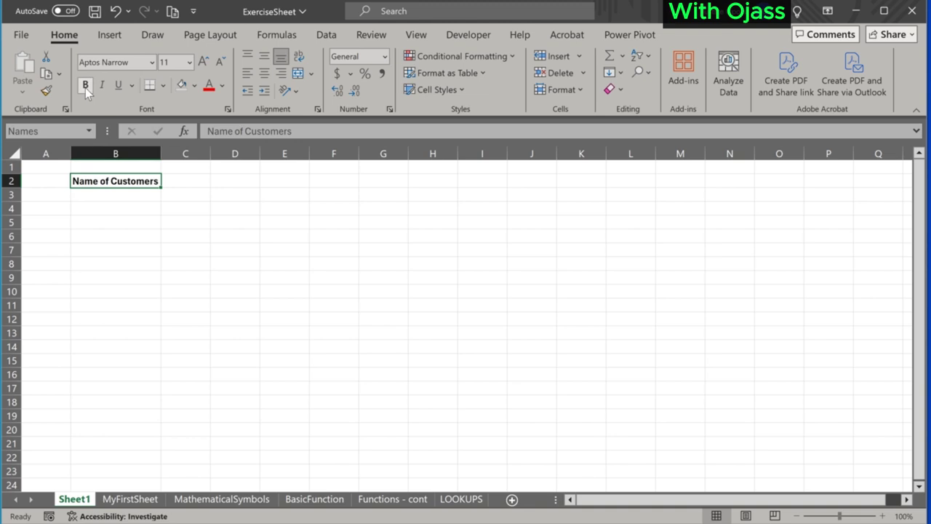
left_click(46, 57)
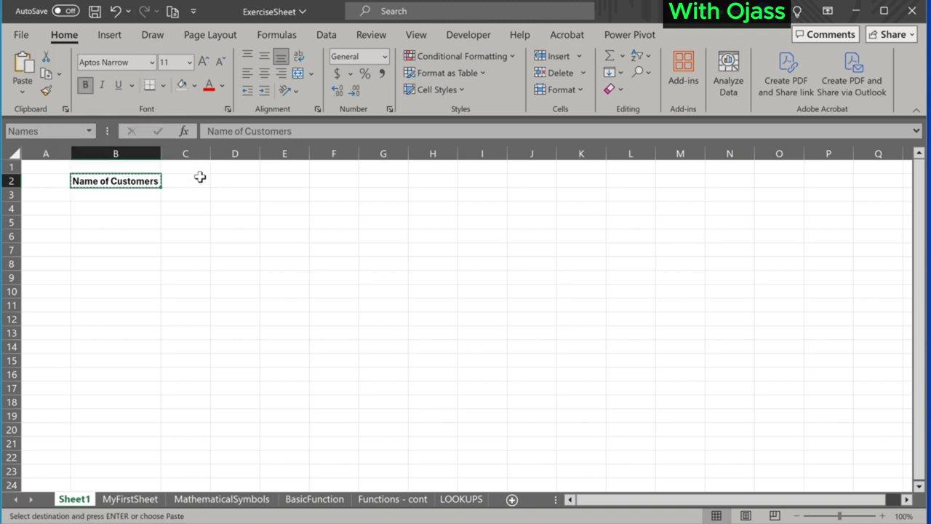
left_click(198, 181)
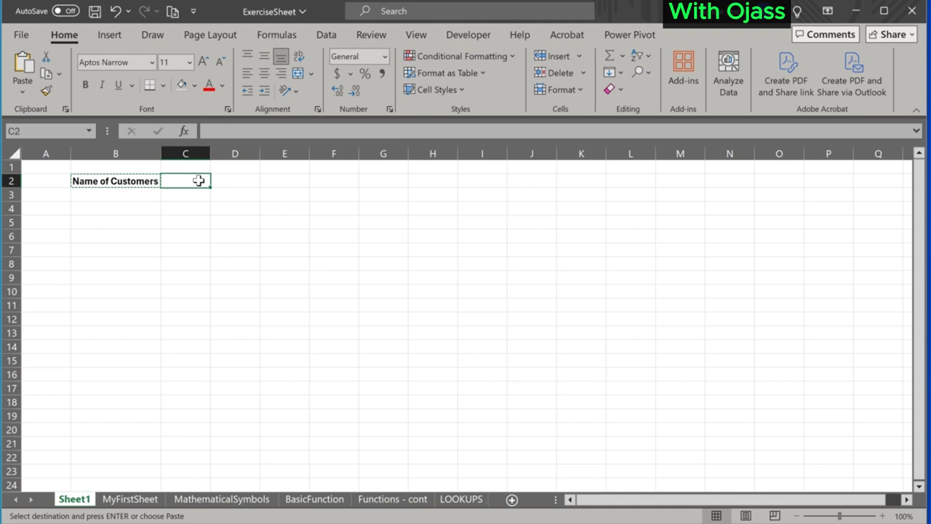
key("ctrl+v")
left_click(182, 206)
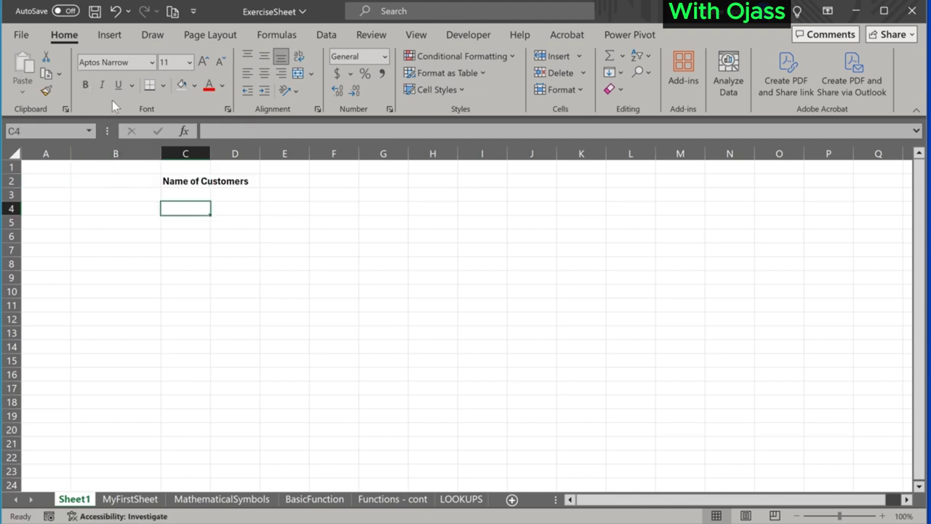
Make the C2 heading italic, underlined, ADLaM Display font, size 22, in red.
left_click(178, 181)
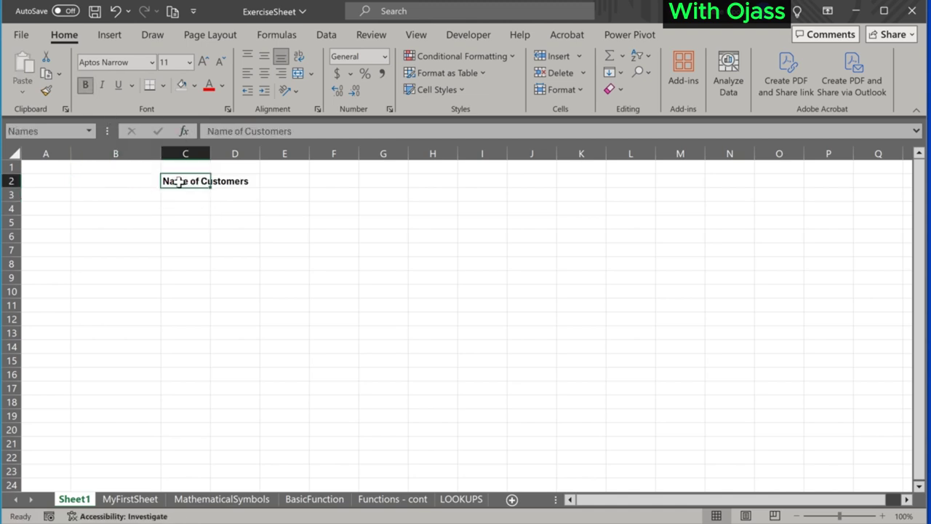
left_click(105, 84)
left_click(120, 87)
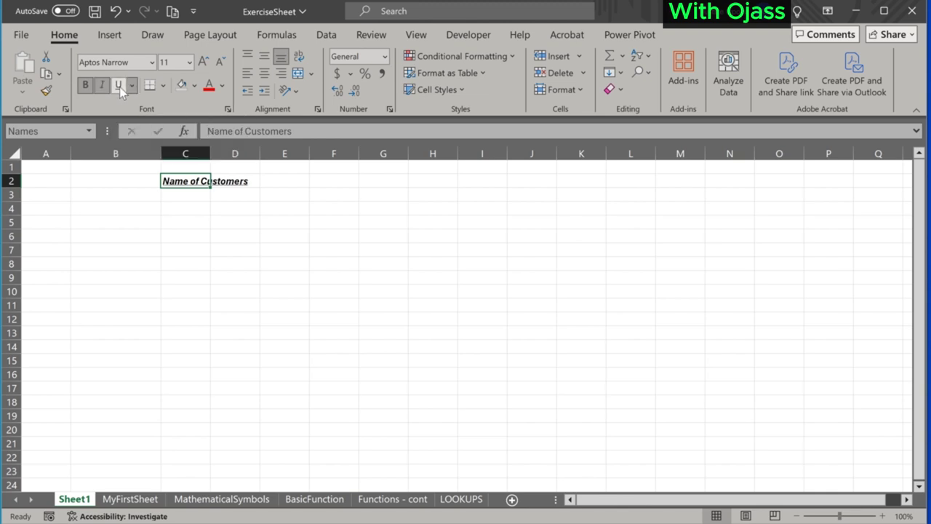
left_click(152, 62)
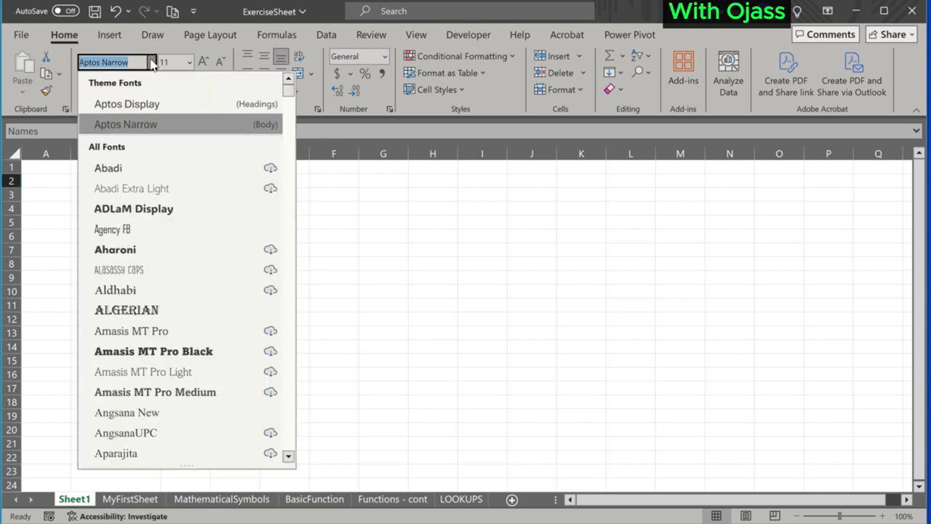
left_click(126, 211)
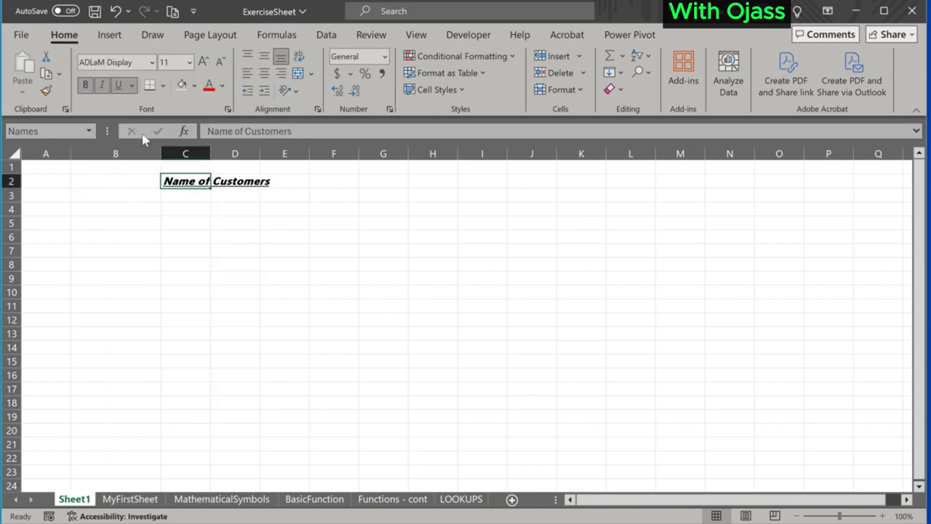
left_click(186, 64)
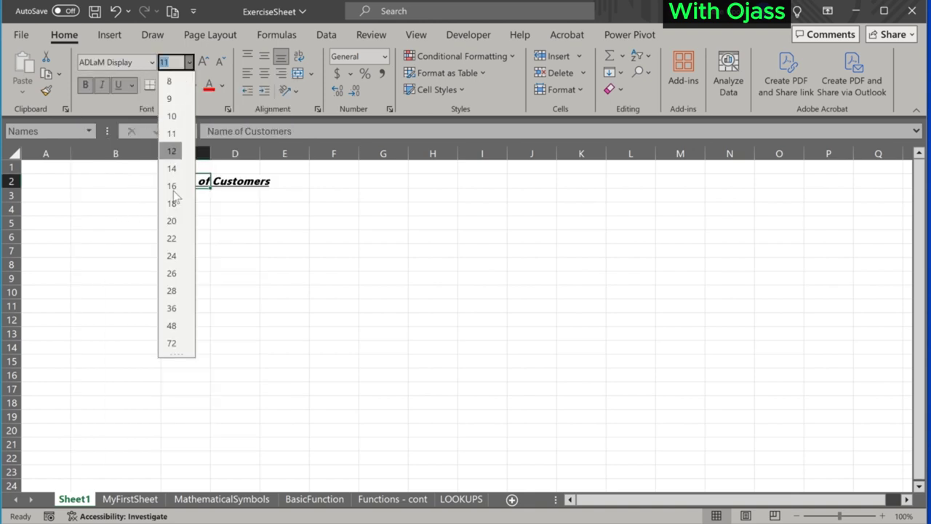
left_click(168, 234)
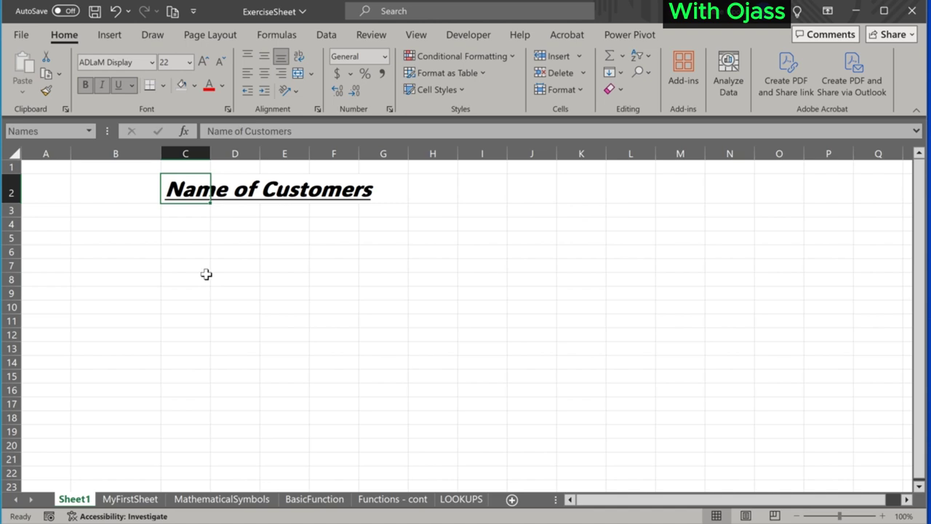
left_click(223, 86)
left_click(230, 247)
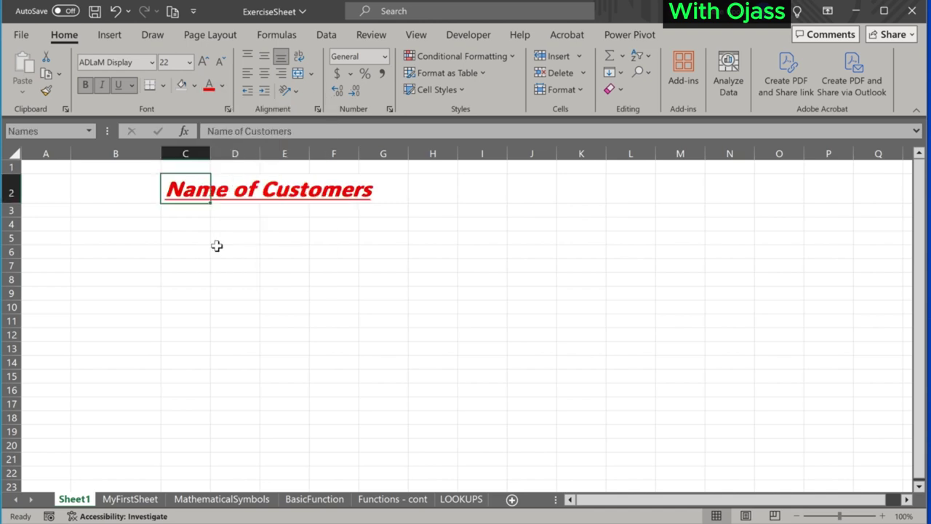
left_click(216, 240)
Merge and centre the heading across C2:G2 and give it a yellow fill.
left_click_drag(182, 200, 397, 191)
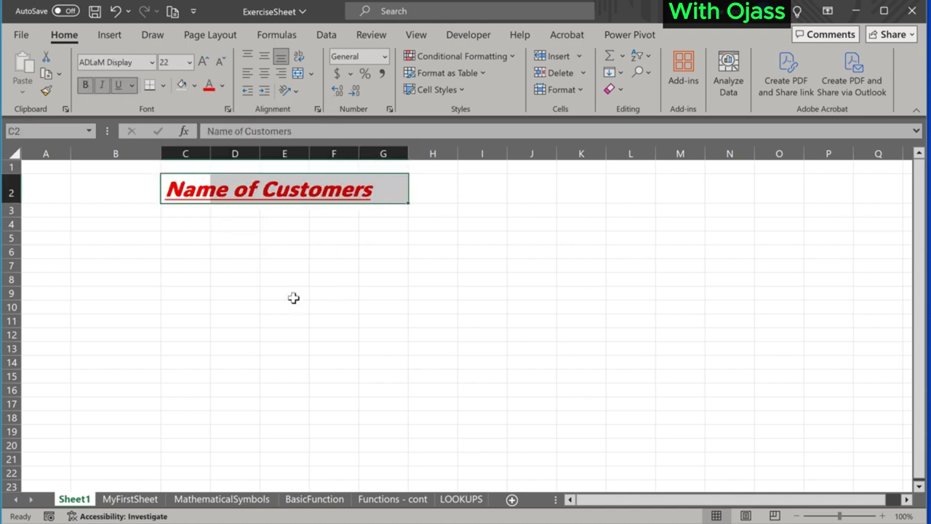
left_click(298, 73)
left_click(248, 74)
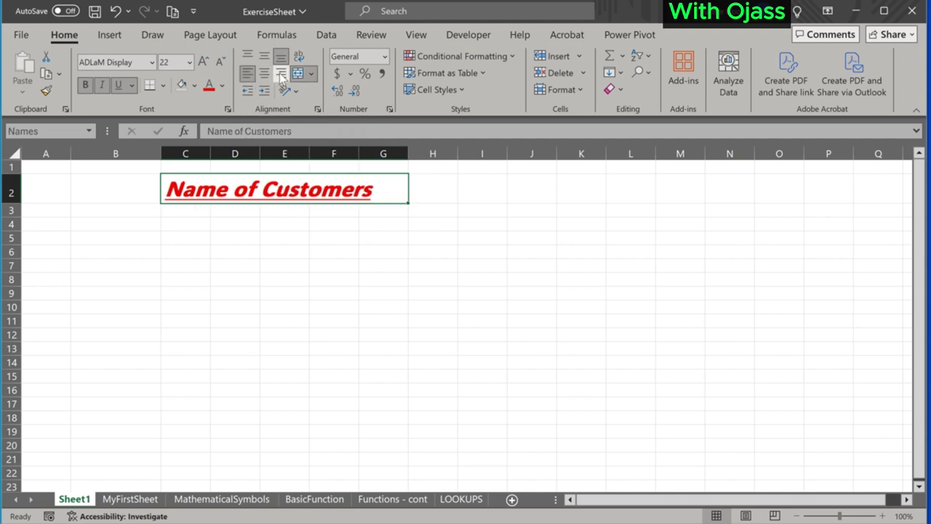
left_click(280, 73)
left_click(265, 74)
left_click(145, 213)
left_click(186, 191)
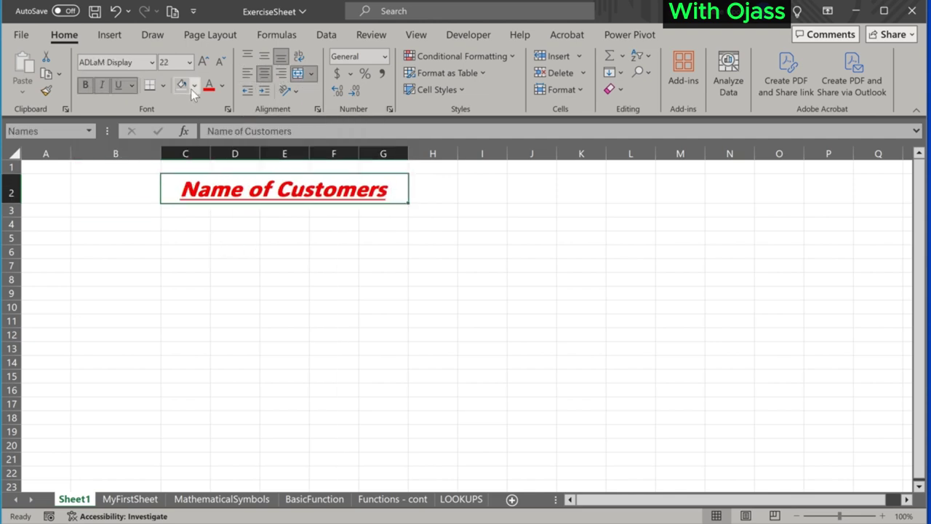
left_click(193, 85)
left_click(218, 222)
left_click(236, 251)
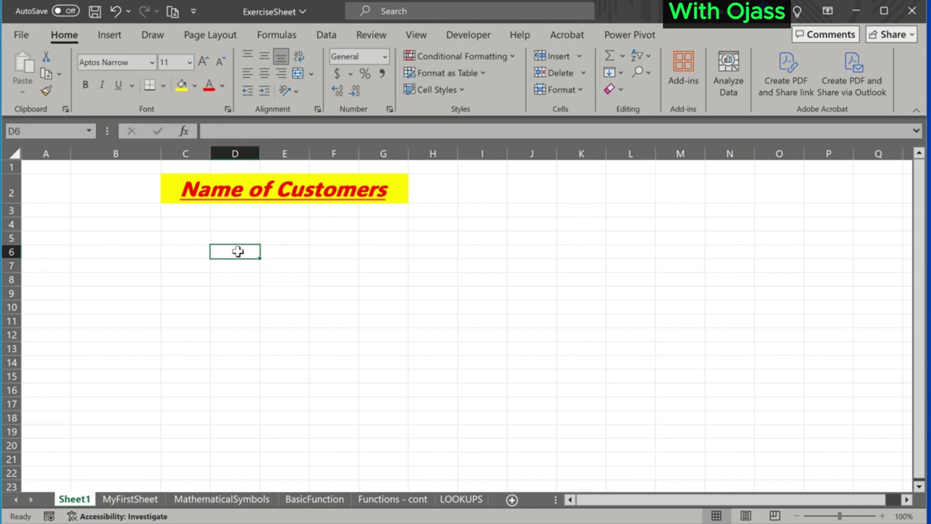
left_click(111, 37)
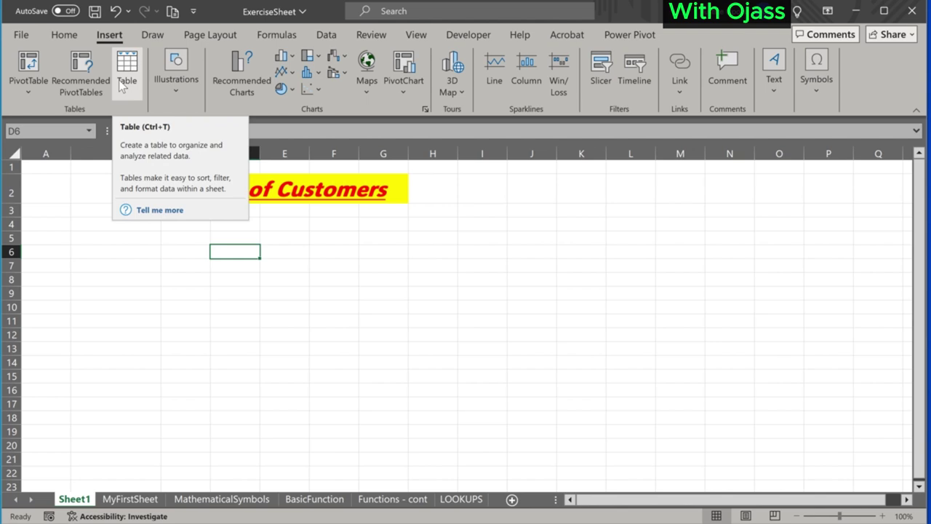
Draw an oval shape over cells D5 to H10 below the heading, then deselect it.
left_click(173, 90)
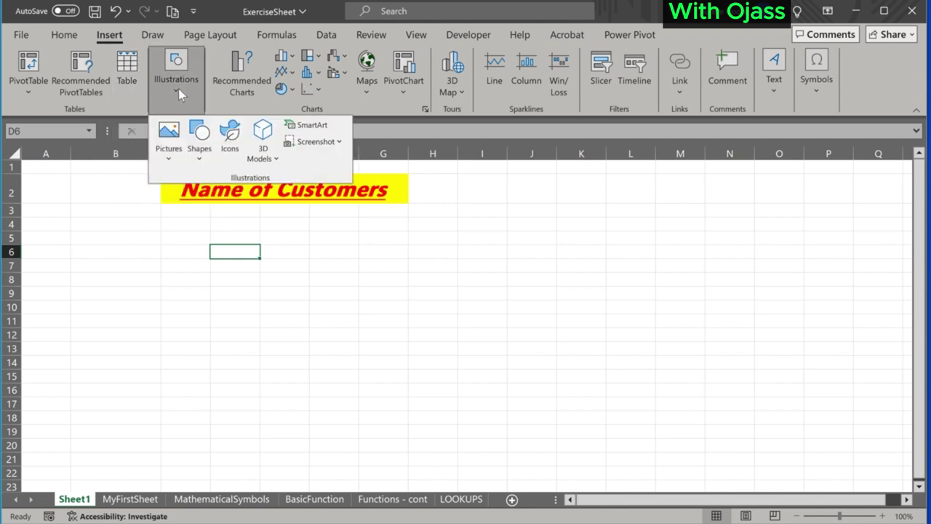
left_click(192, 153)
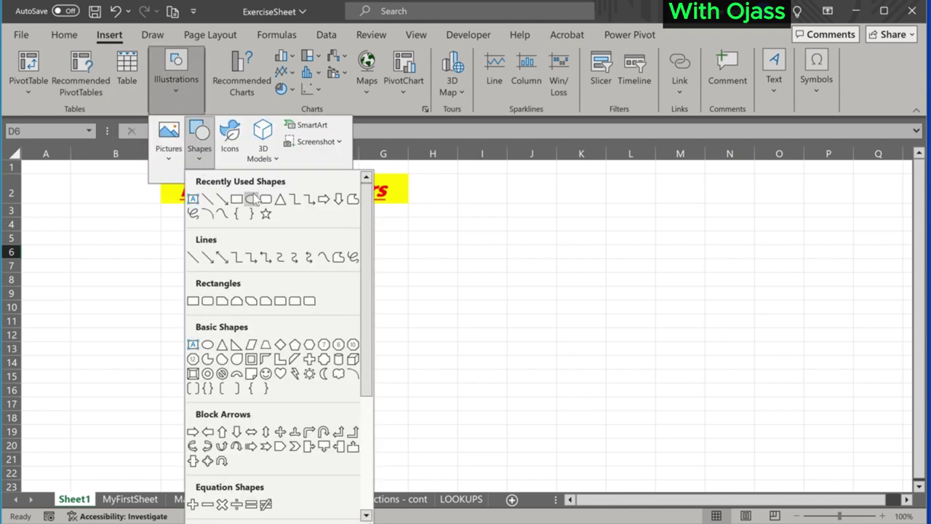
left_click(251, 199)
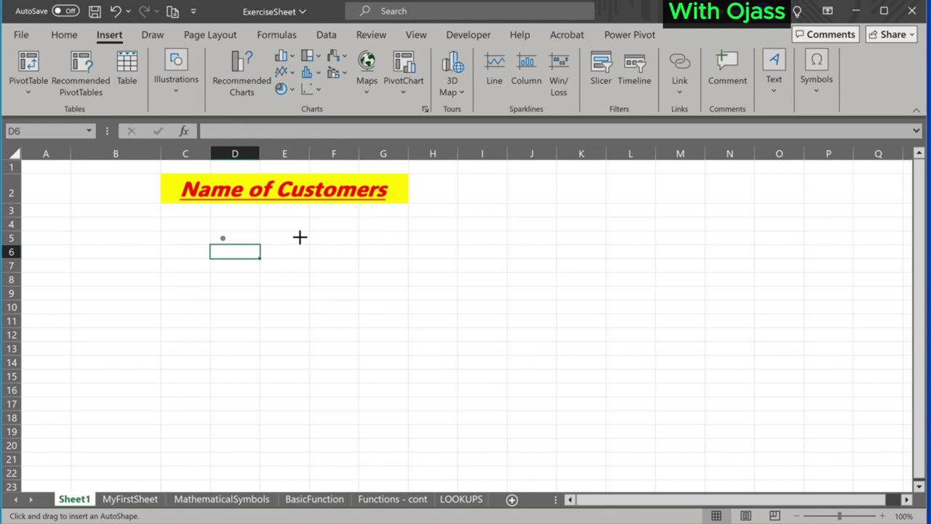
left_click_drag(300, 237, 435, 304)
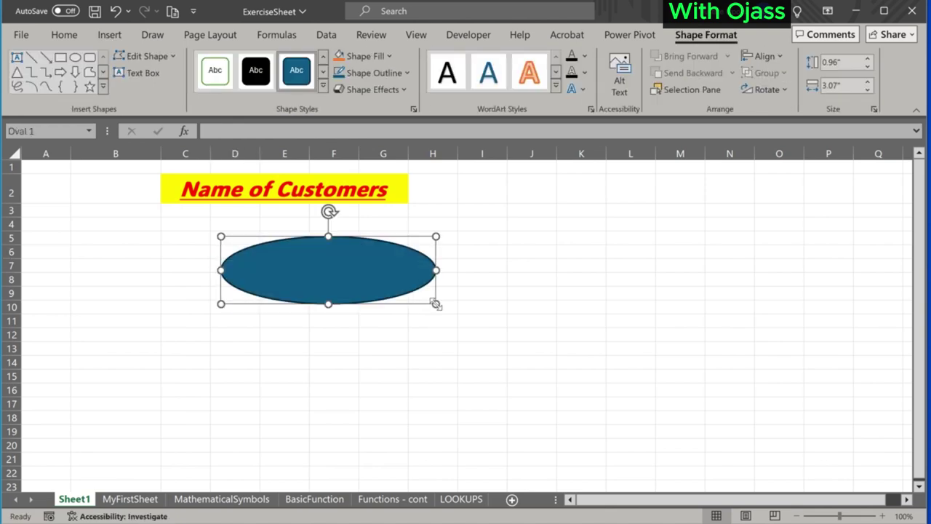
left_click(485, 281)
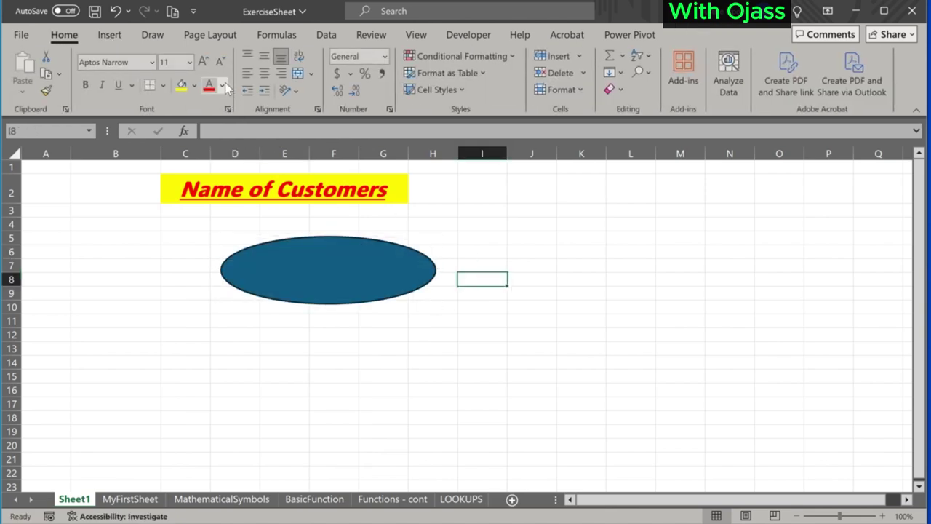
Look over the Page Layout Breaks options, then switch to the Formulas tab.
left_click(195, 35)
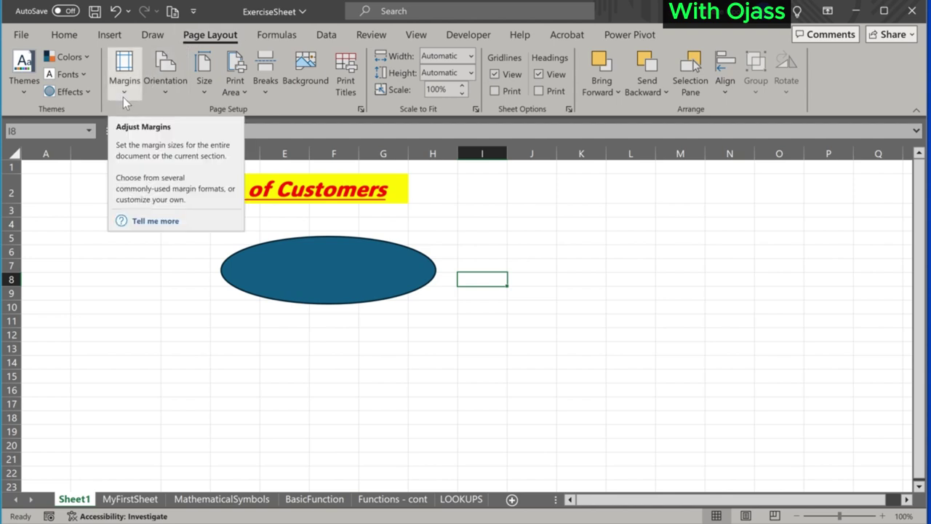
left_click(266, 92)
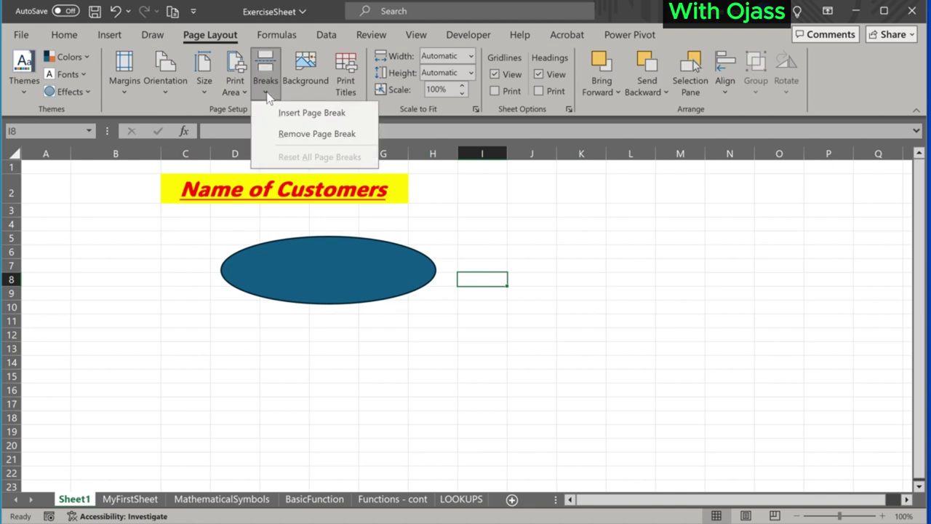
left_click(280, 35)
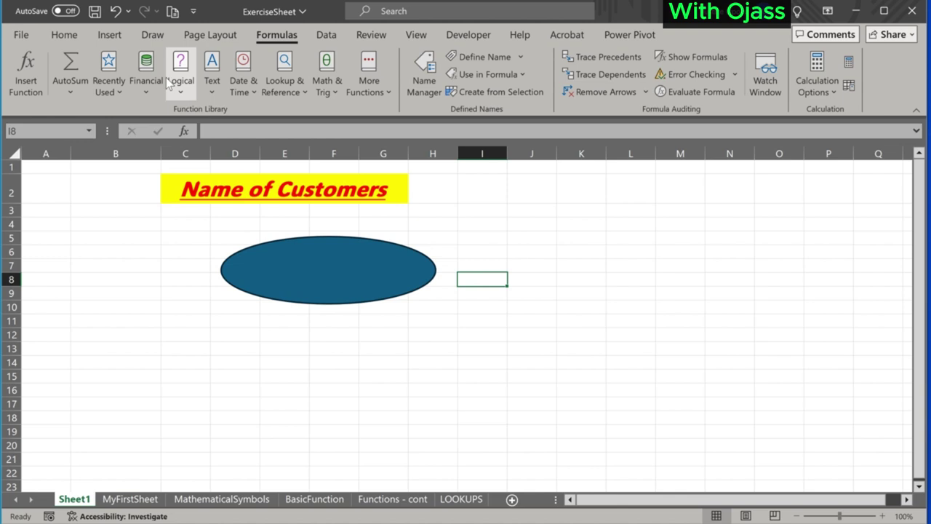
left_click(146, 93)
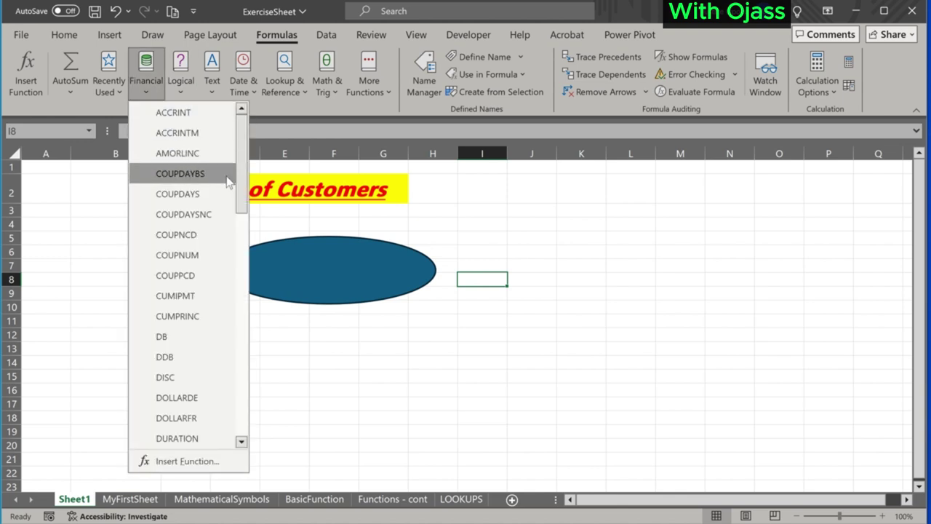
left_click_drag(240, 174, 244, 201)
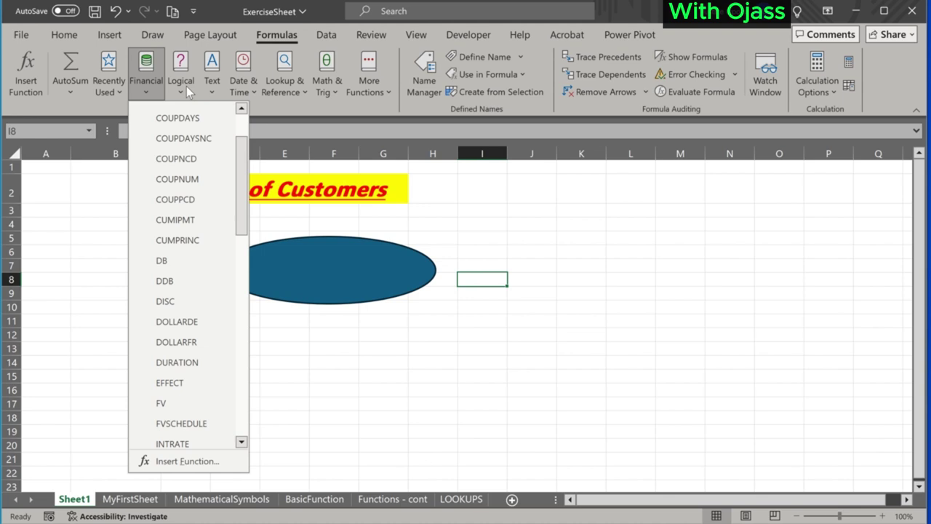
left_click(182, 91)
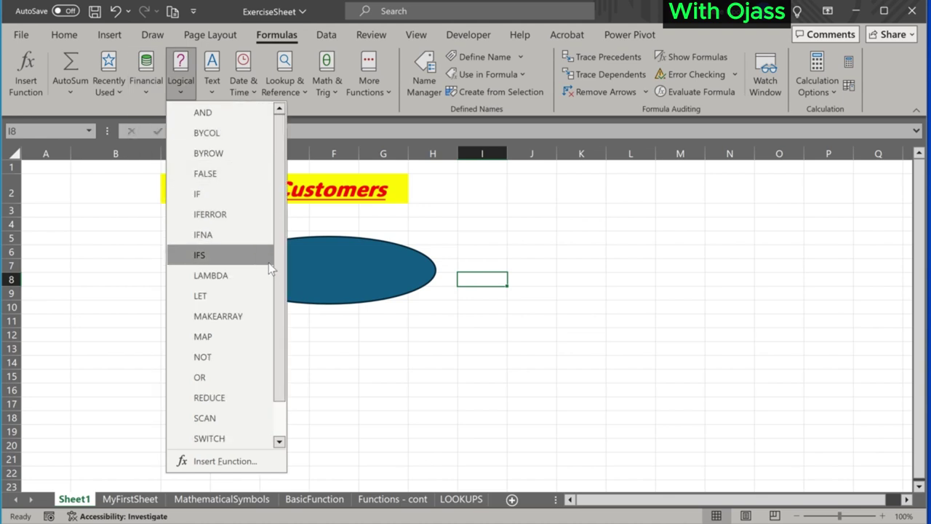
left_click(215, 89)
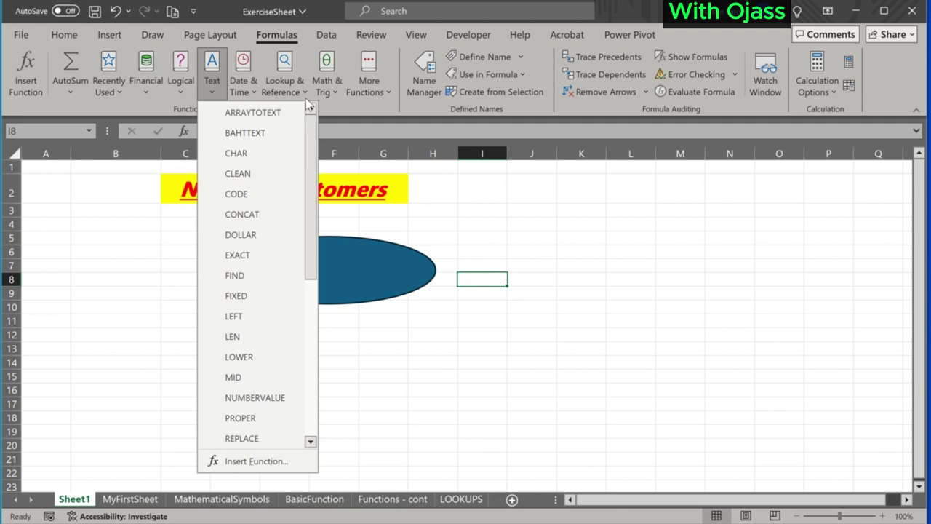
left_click(352, 111)
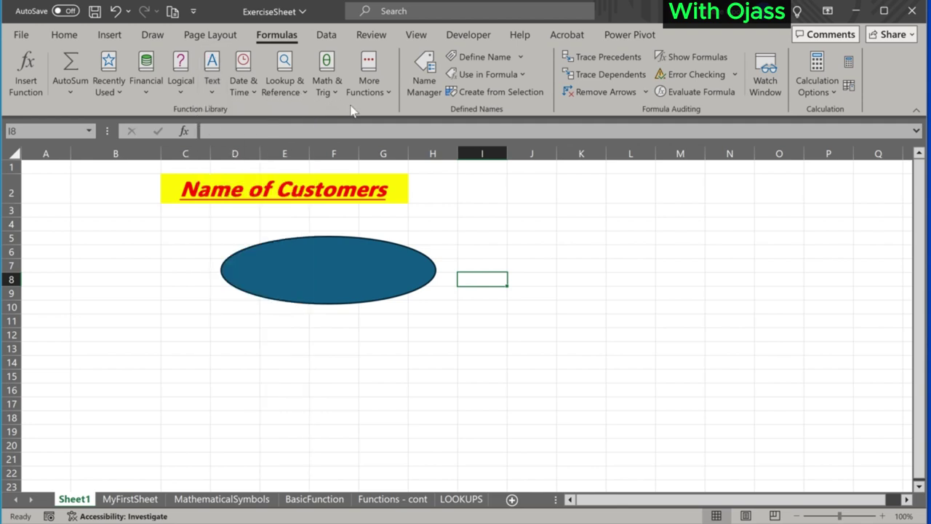
Delete the defined names Age and Names in Name Manager and close it.
left_click(426, 86)
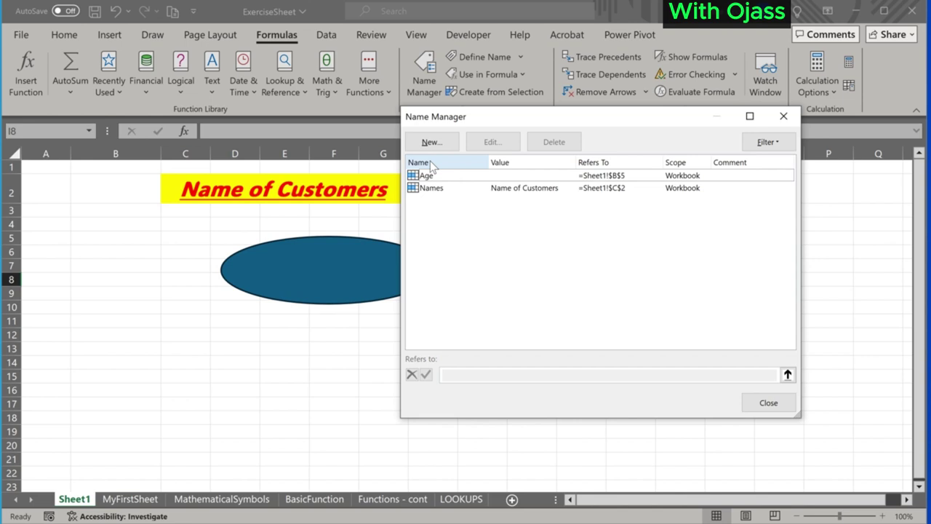
left_click(554, 142)
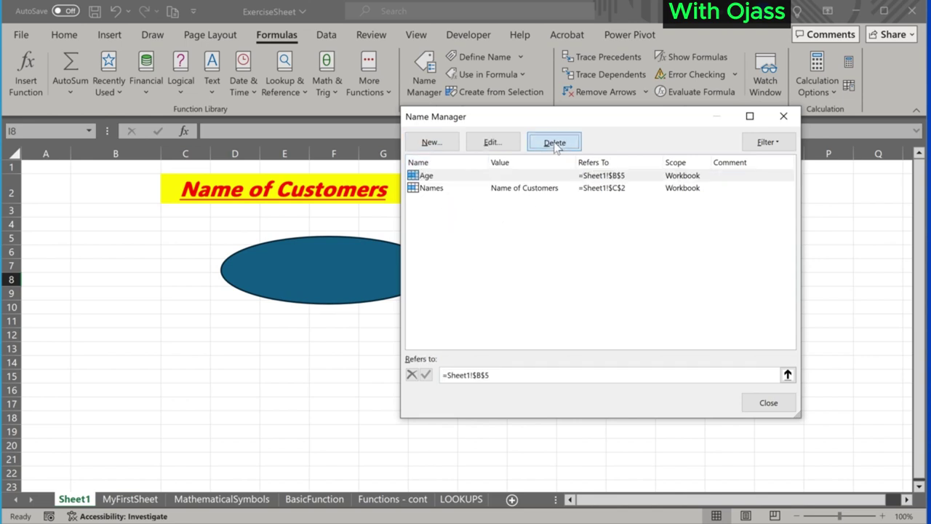
left_click(445, 304)
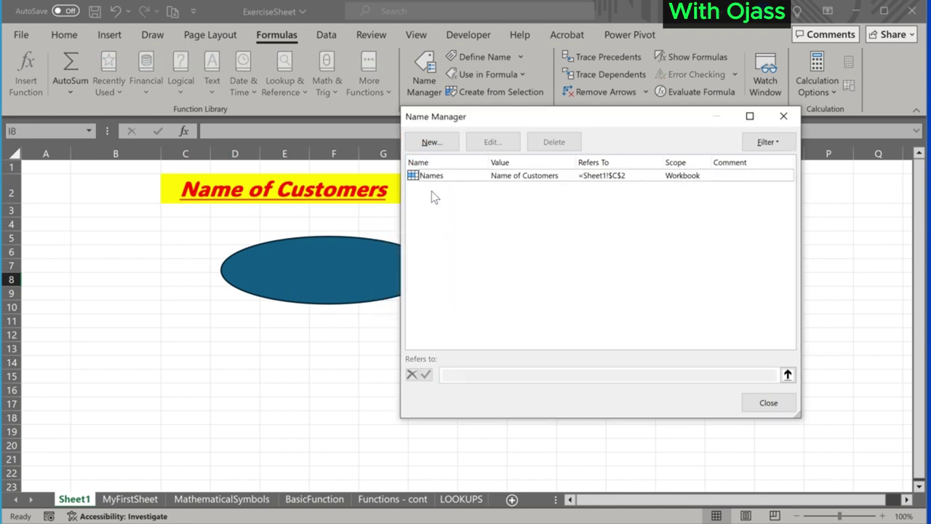
left_click(434, 178)
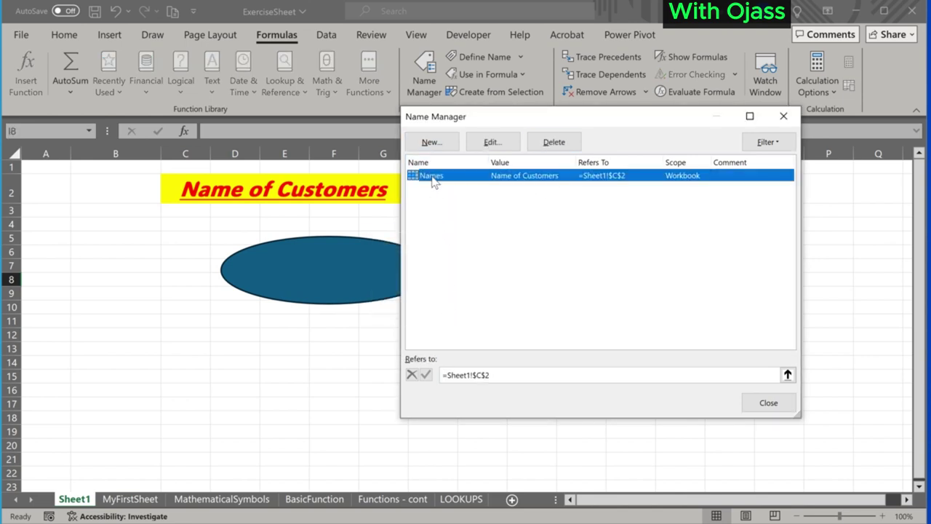
left_click(559, 143)
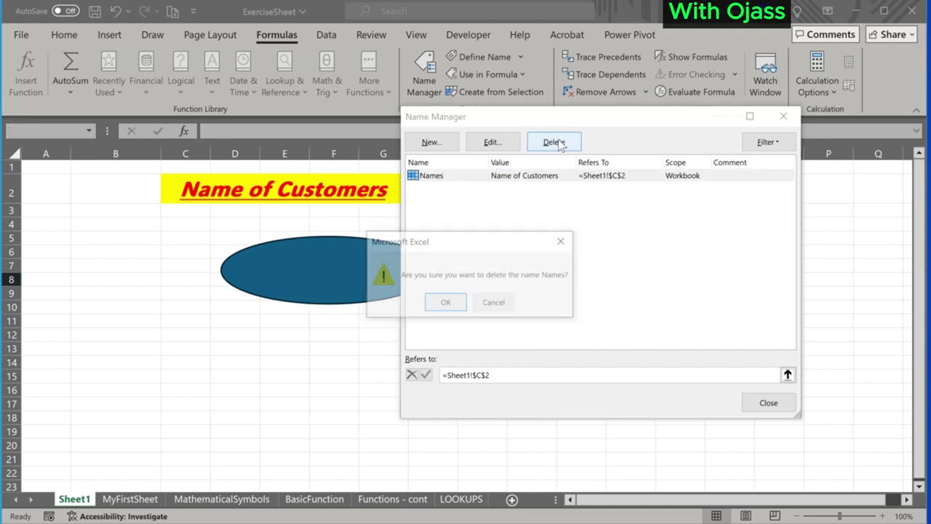
left_click(446, 302)
left_click(768, 402)
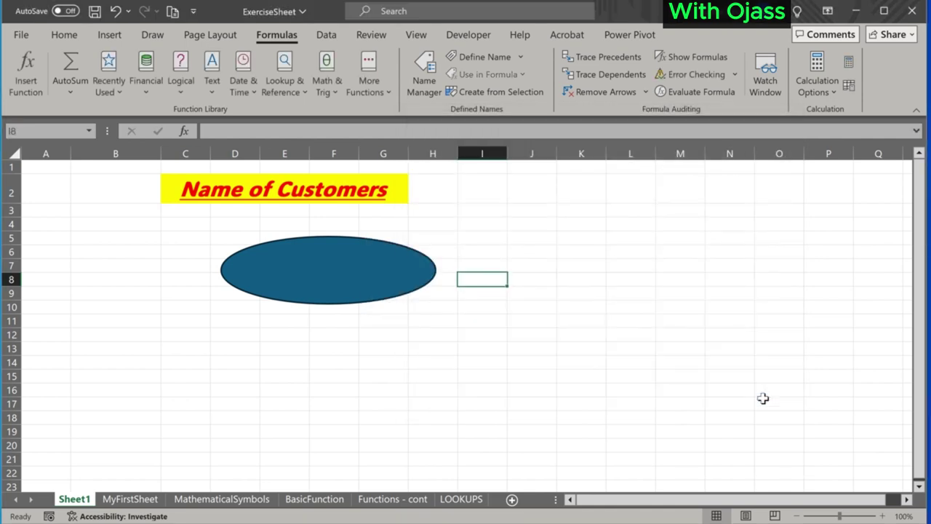
Select cell B6, show the Data tab and briefly view the What-If Analysis options.
left_click(102, 186)
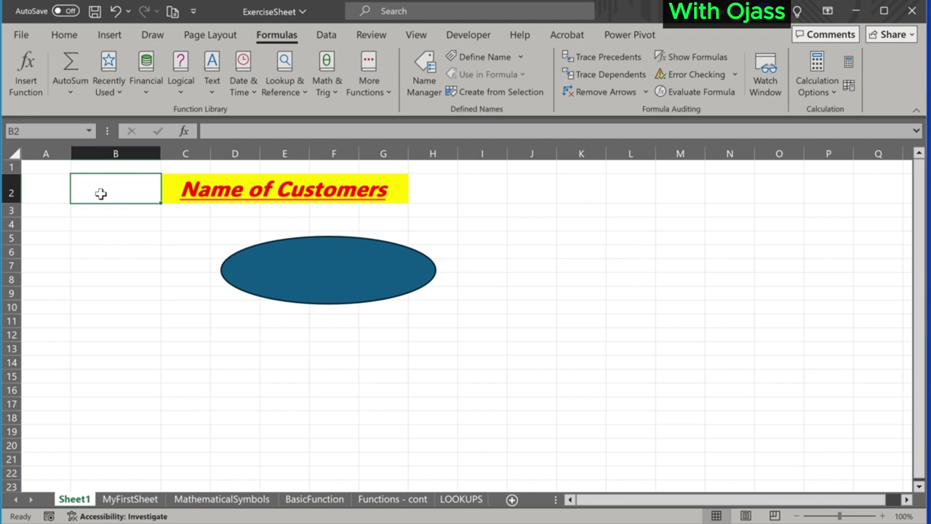
left_click(108, 248)
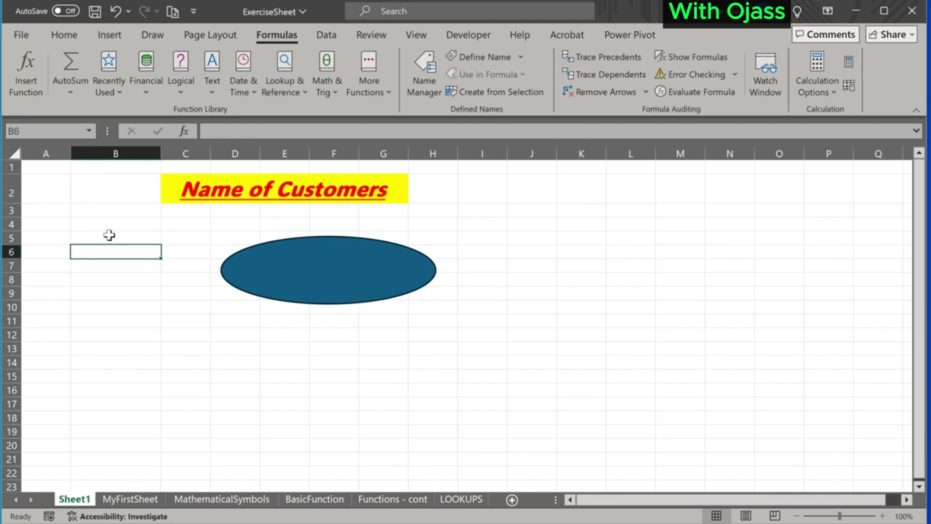
left_click(110, 235)
left_click(109, 252)
left_click(326, 34)
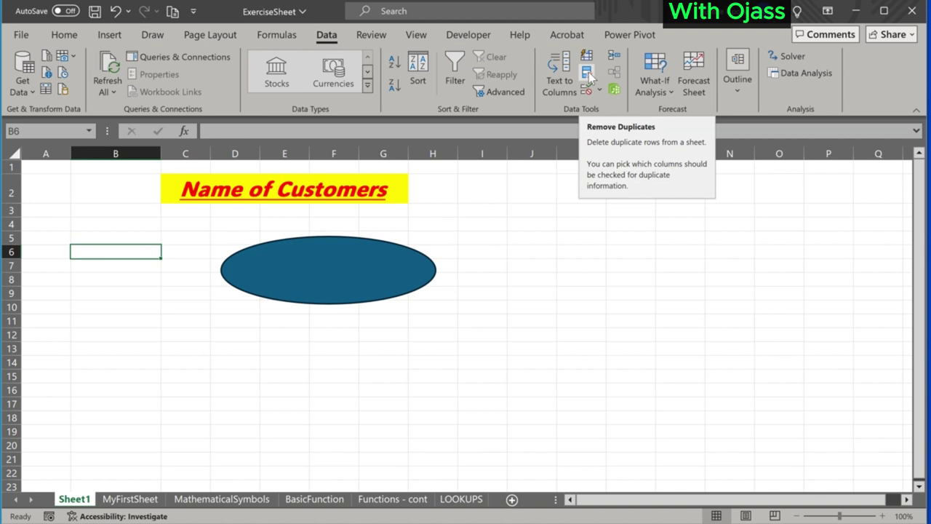
left_click(671, 89)
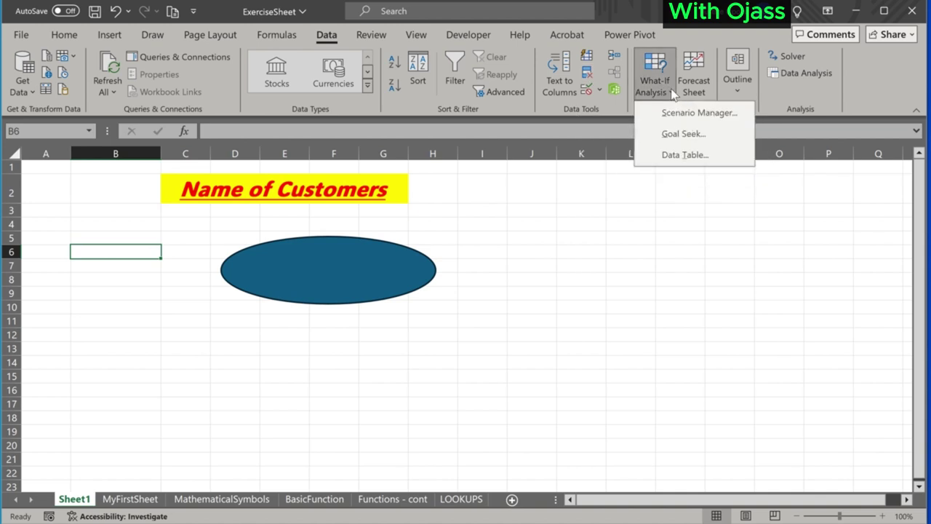
left_click(763, 182)
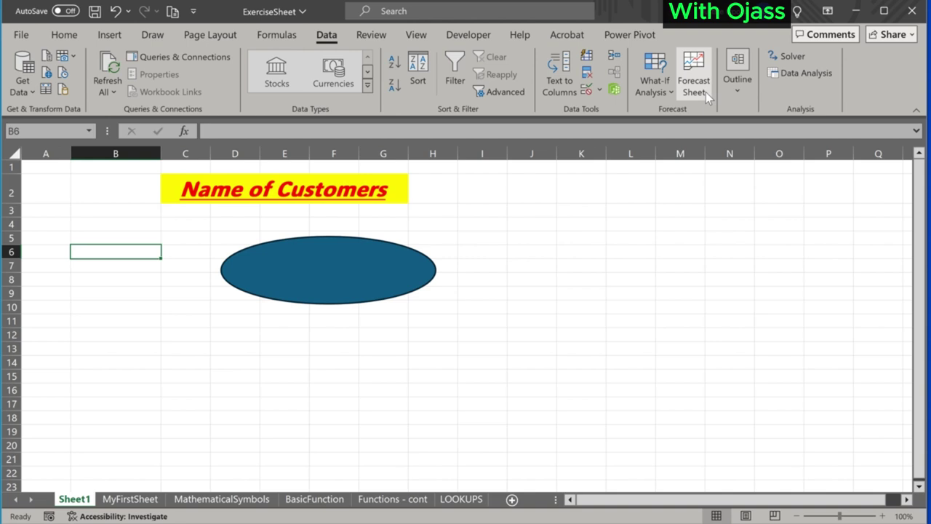
Hide the gridlines, row and column headings, and formula bar from the View settings.
left_click(416, 34)
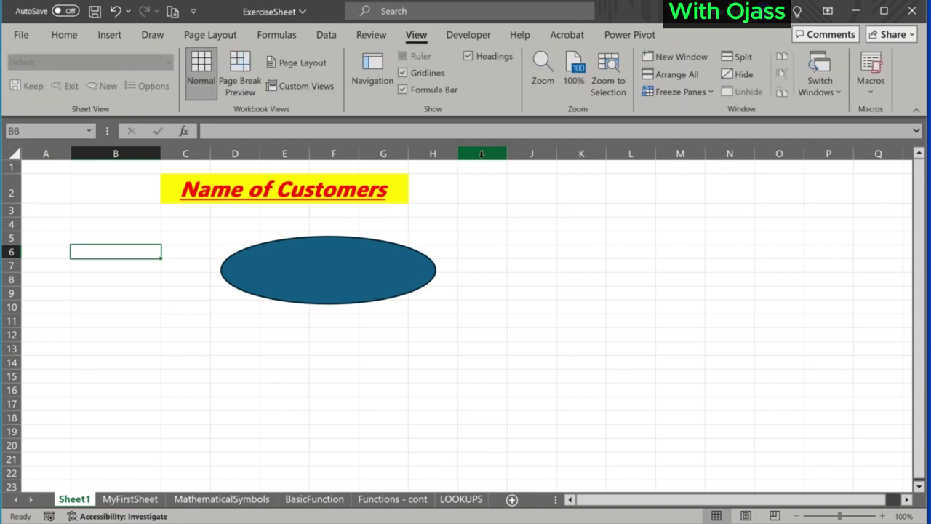
left_click(474, 191)
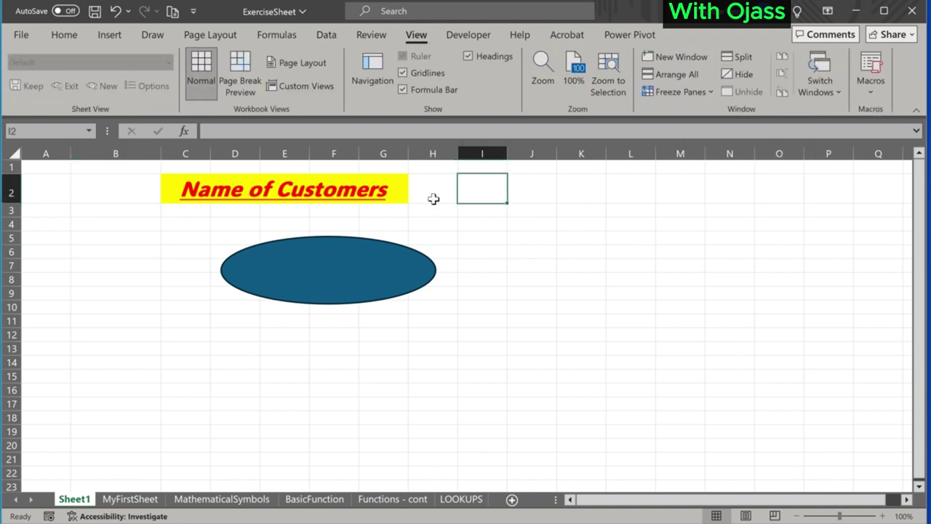
left_click(403, 73)
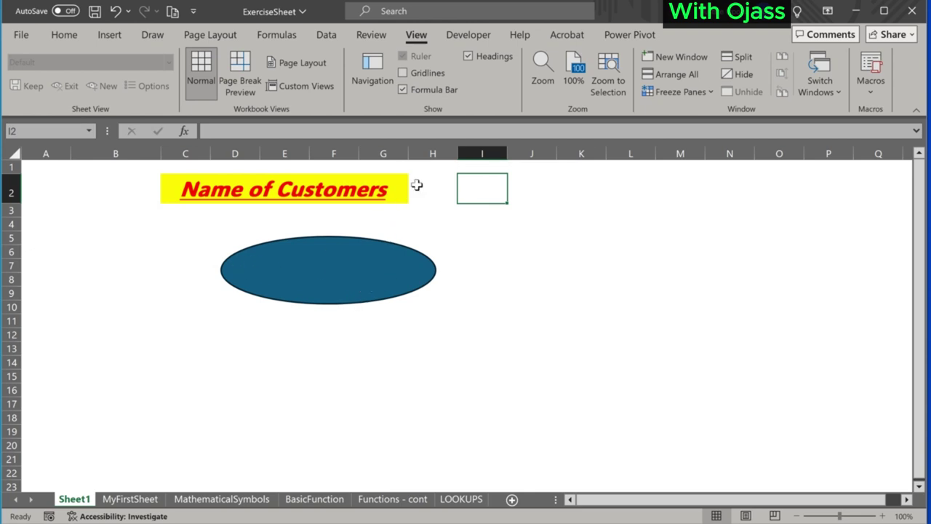
left_click(467, 56)
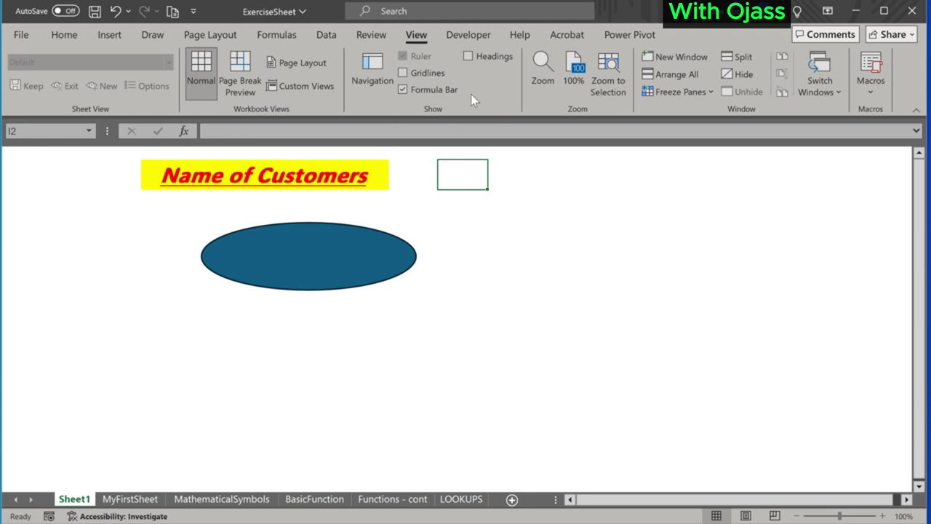
left_click(402, 89)
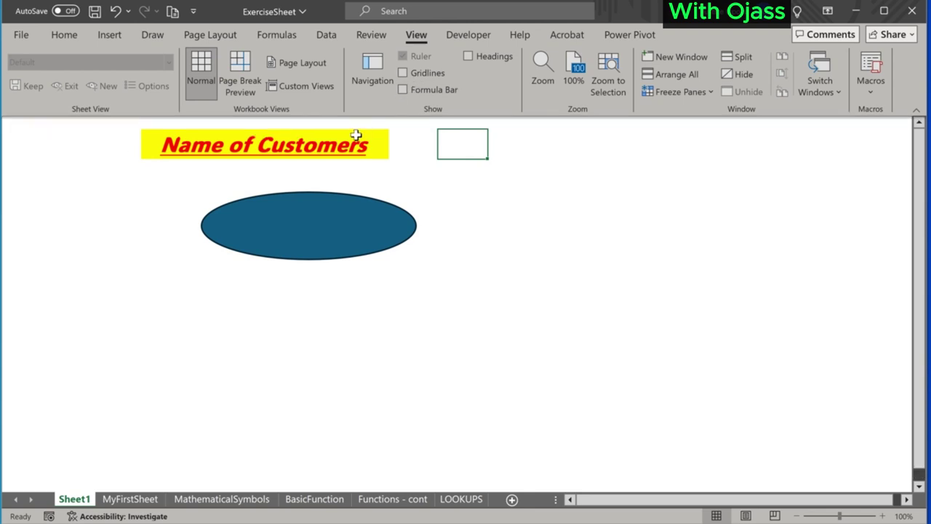
Turn the formula bar, gridlines and headings back on, then select cell H3.
left_click(401, 88)
left_click(403, 73)
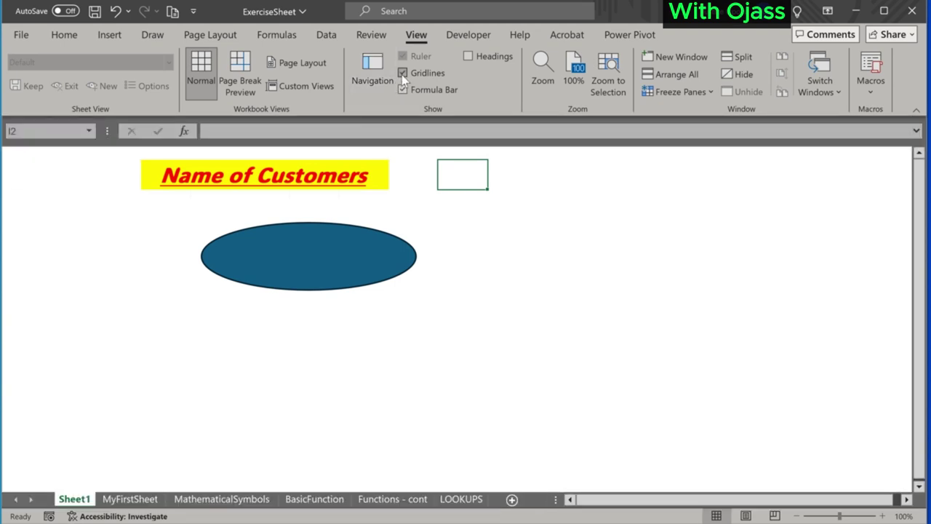
left_click(468, 57)
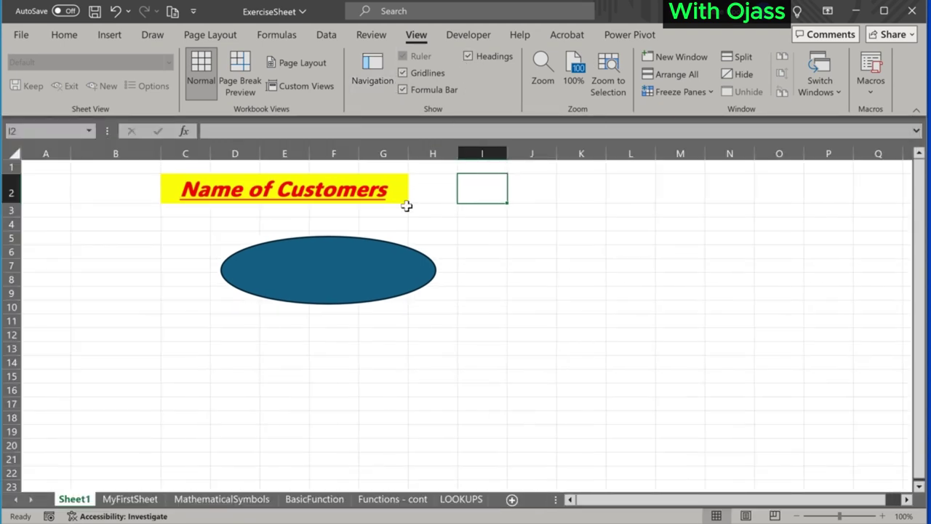
left_click(434, 211)
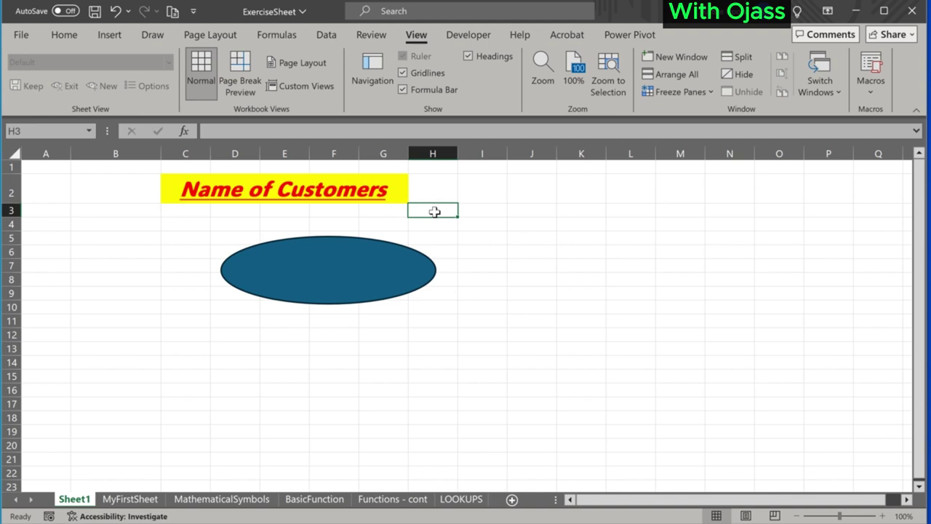
Collapse the ribbon briefly, then pin it open again by unchecking Collapse the Ribbon.
right_click(492, 99)
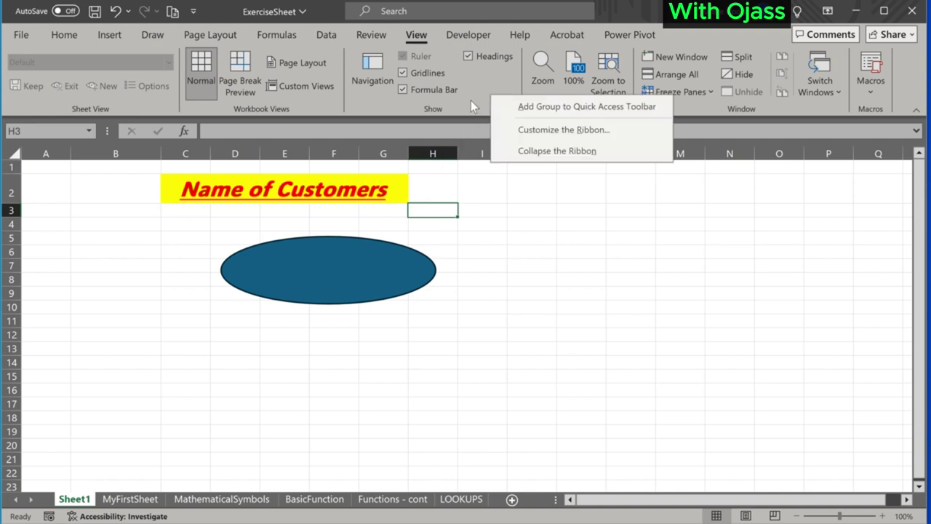
left_click(527, 155)
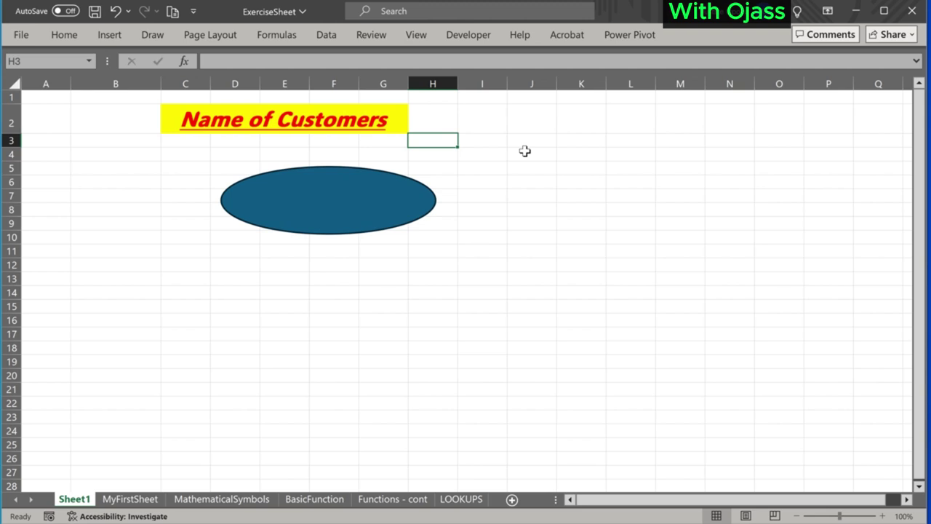
left_click(426, 39)
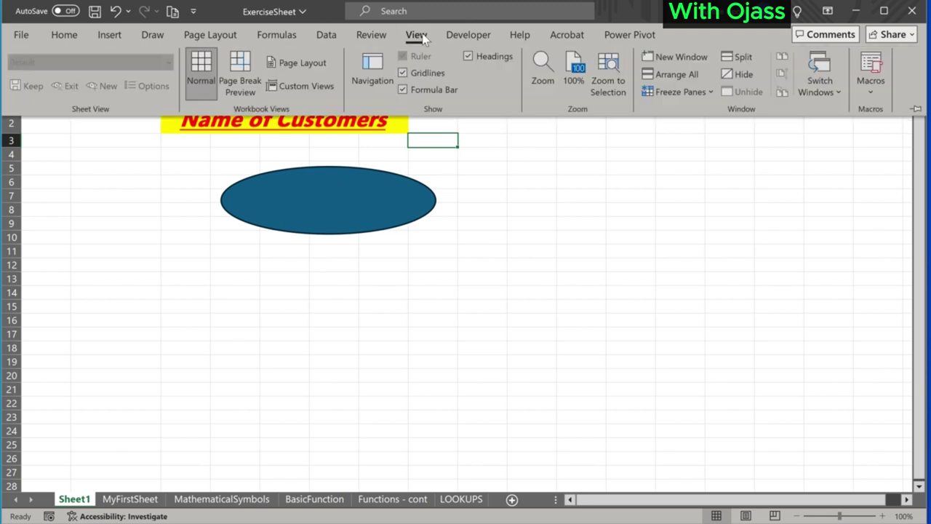
right_click(329, 101)
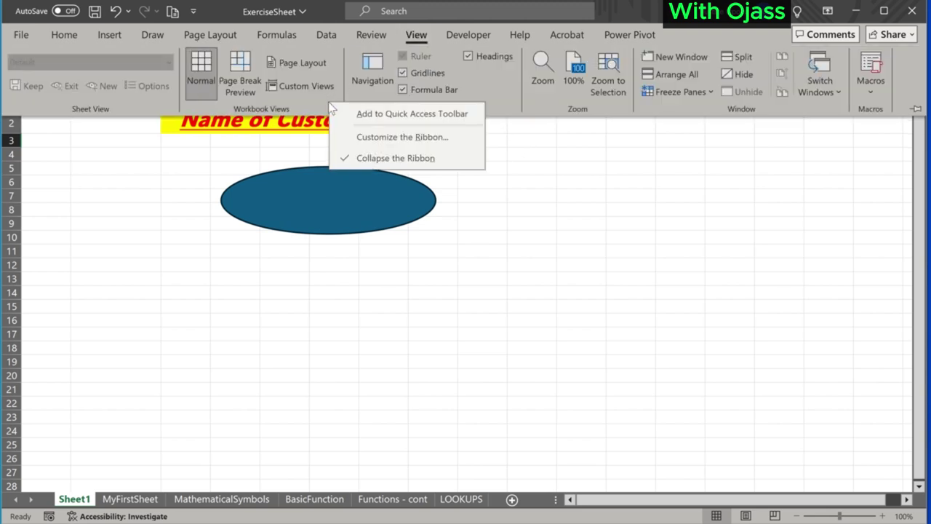
left_click(349, 160)
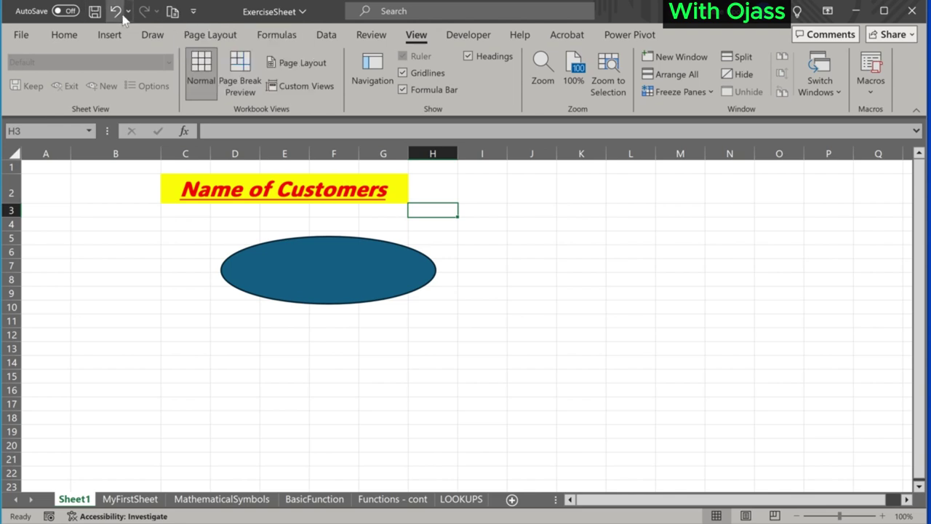
Bring up the Quick Access Toolbar customization listing All Commands.
left_click(193, 11)
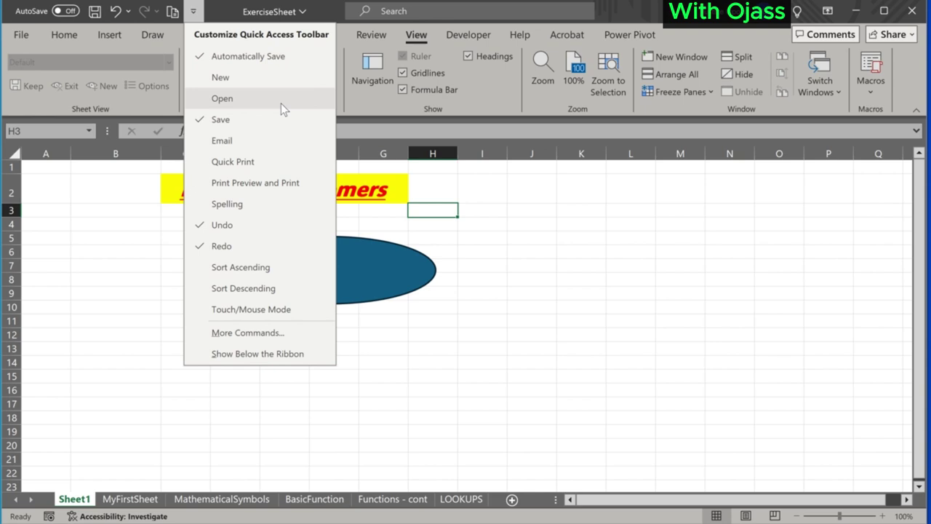
left_click(273, 336)
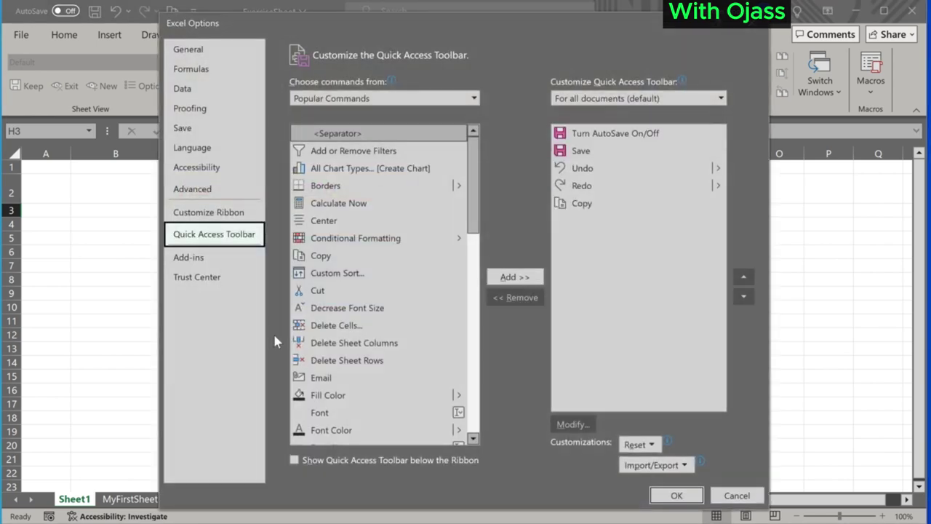
left_click(473, 101)
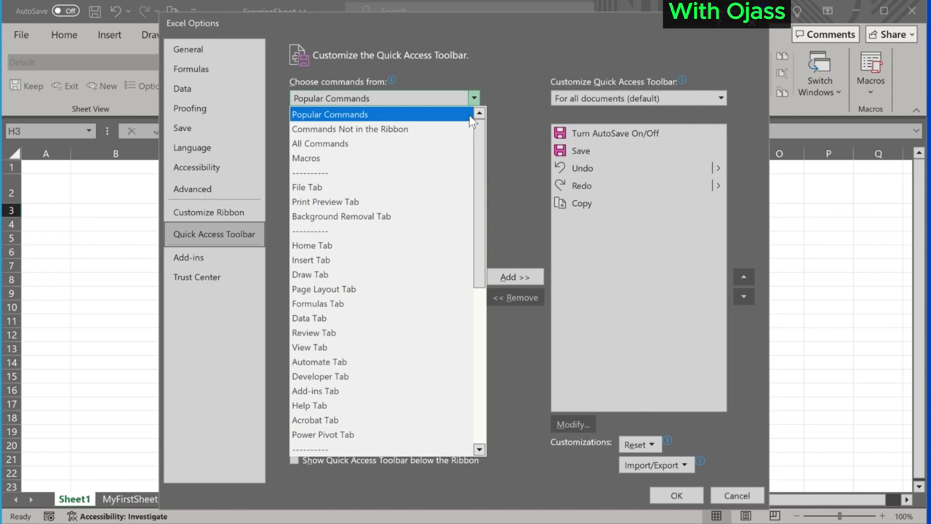
left_click(436, 148)
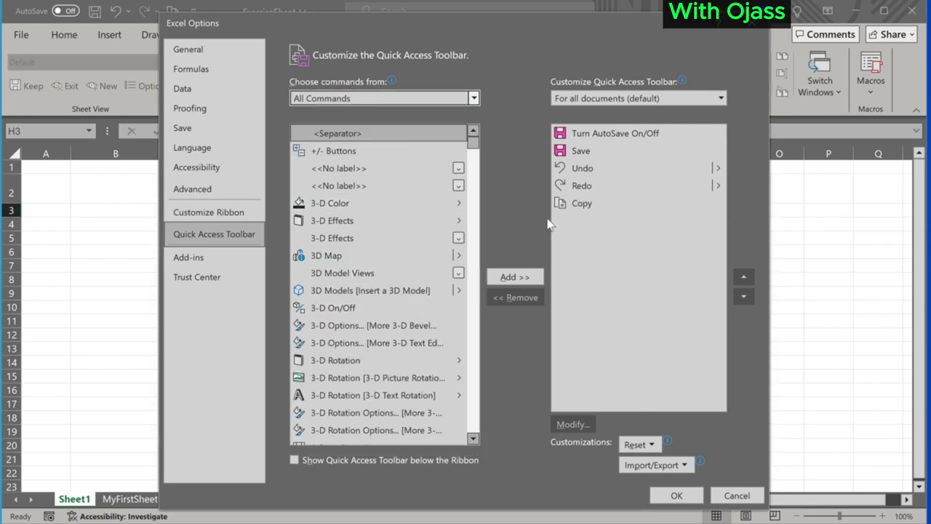
Remove Copy and add 3D Map to the Quick Access Toolbar, then launch 3D Map.
left_click(580, 204)
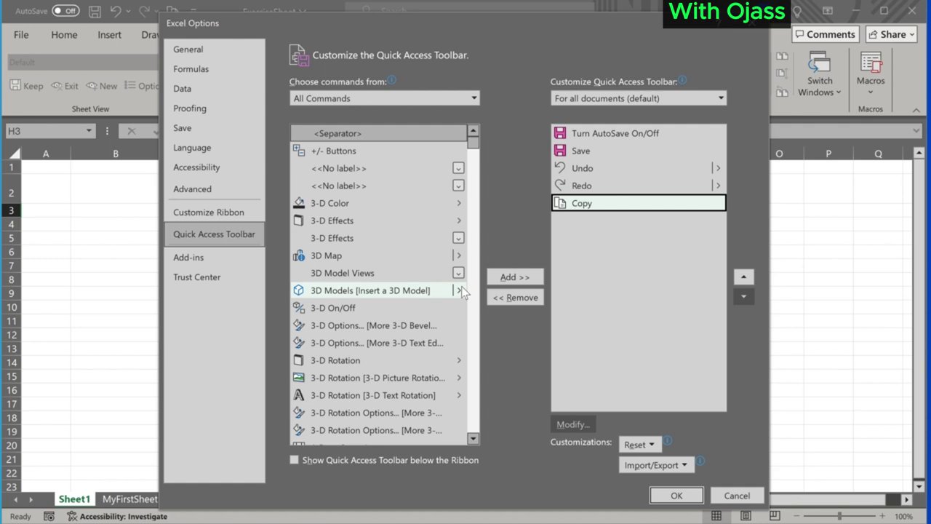
left_click(515, 297)
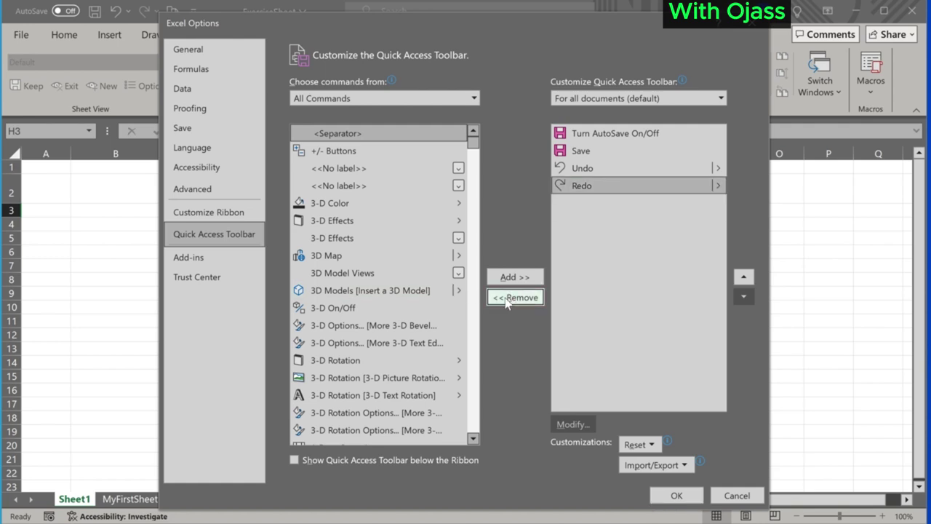
left_click(342, 256)
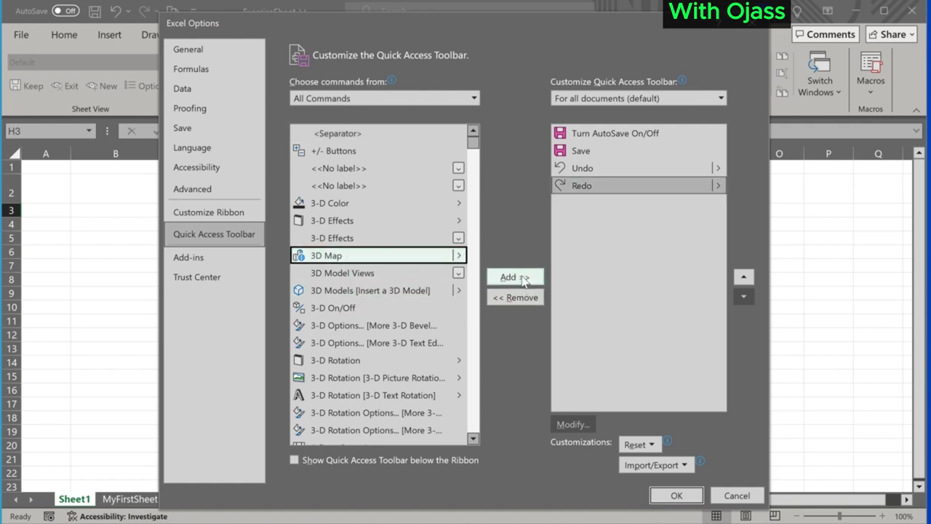
left_click(521, 278)
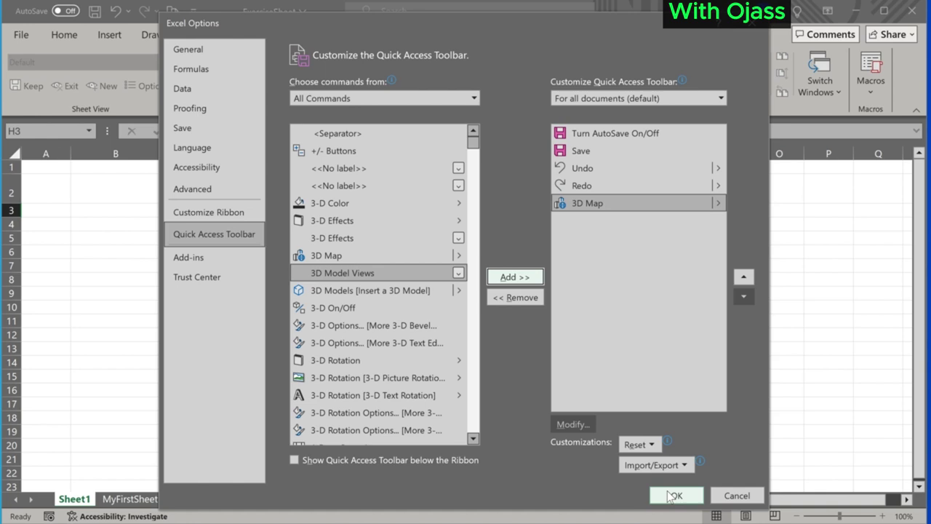
left_click(673, 495)
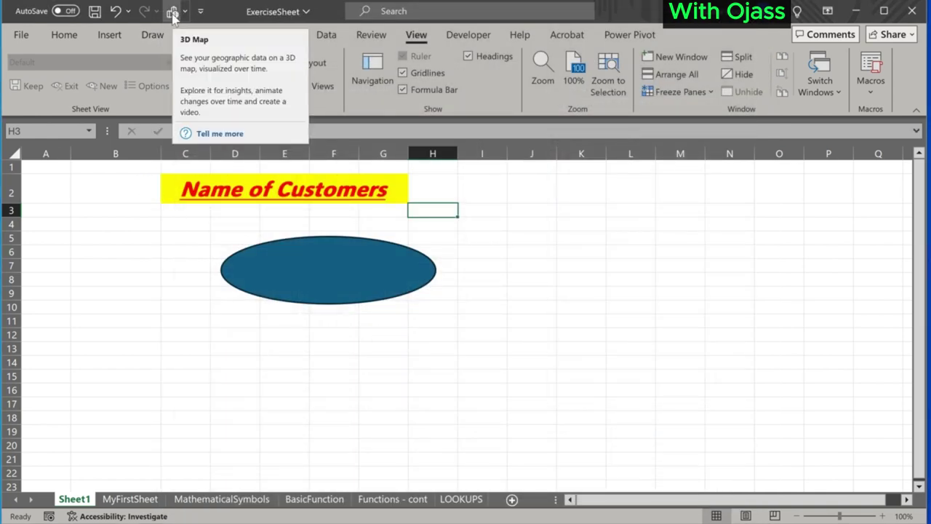
left_click(173, 13)
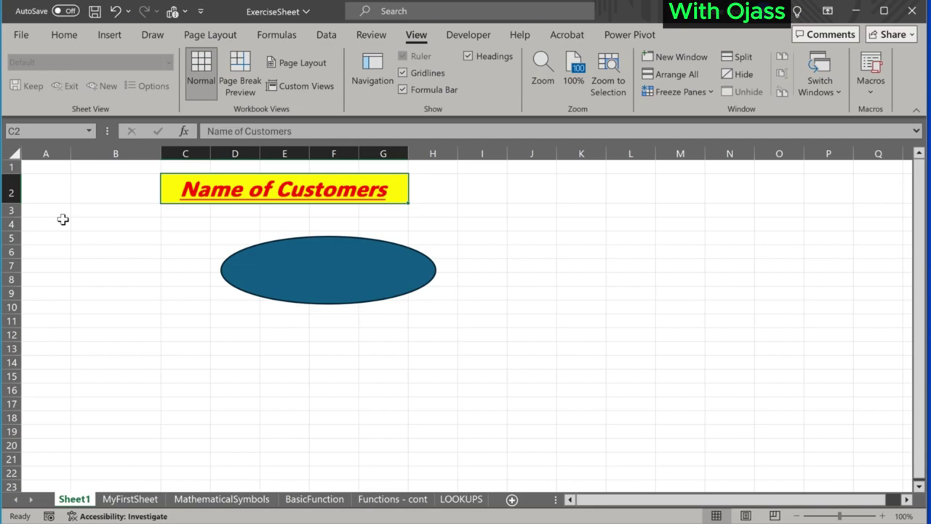
Create blank workbook Book1 and add a second sheet named WriteAnyName.
left_click(21, 38)
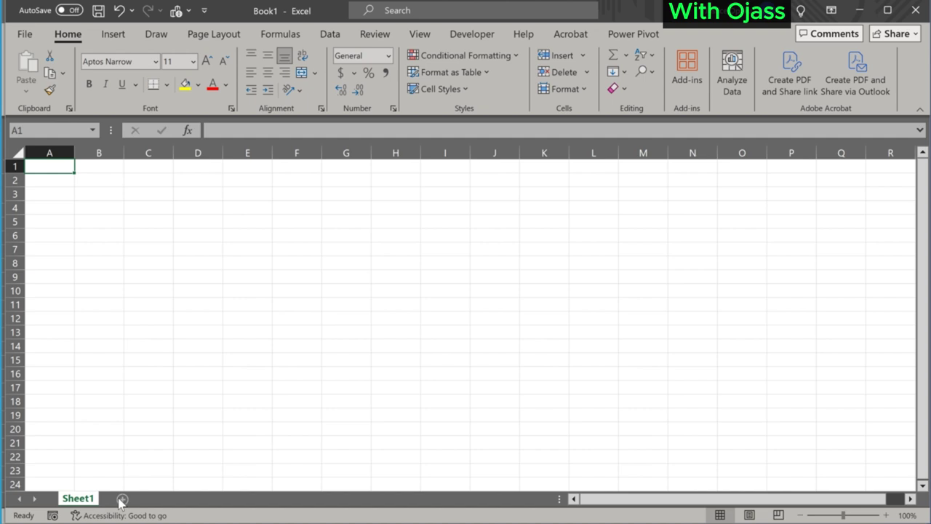
left_click(122, 499)
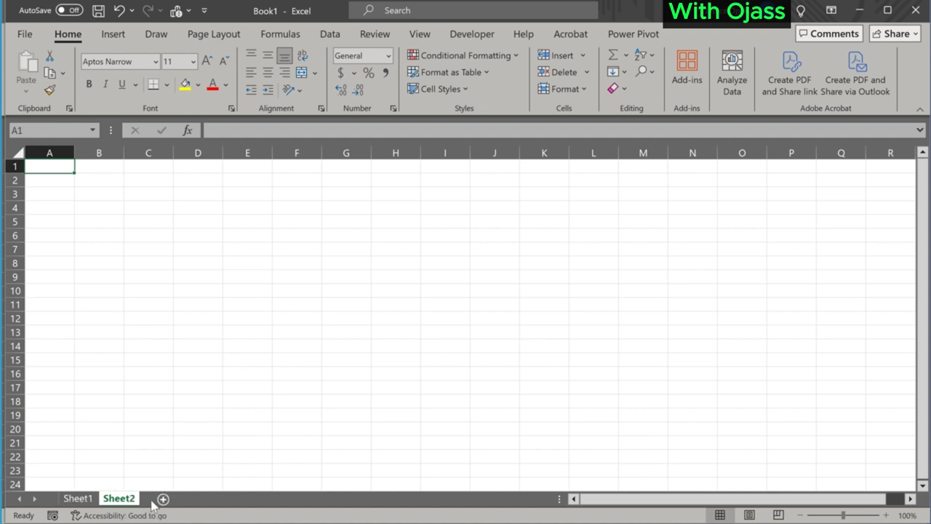
double_click(131, 498)
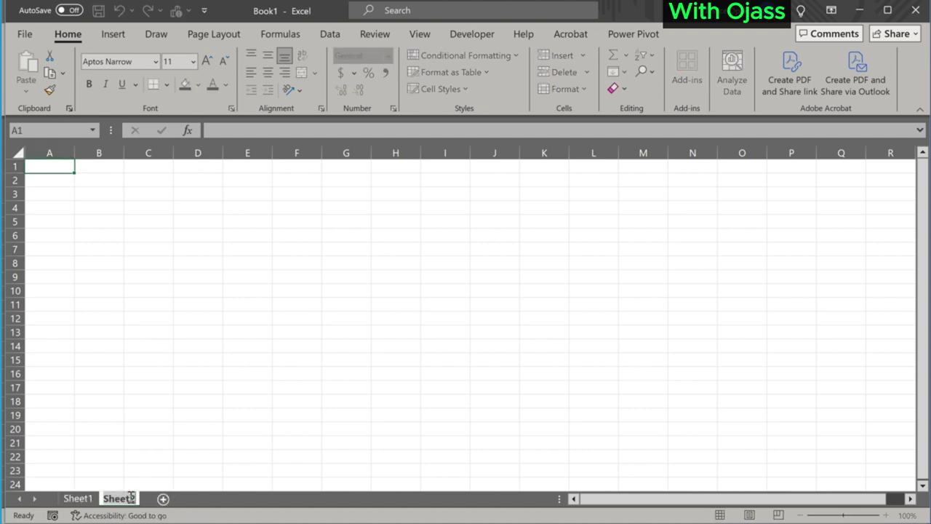
key("BackSpace")
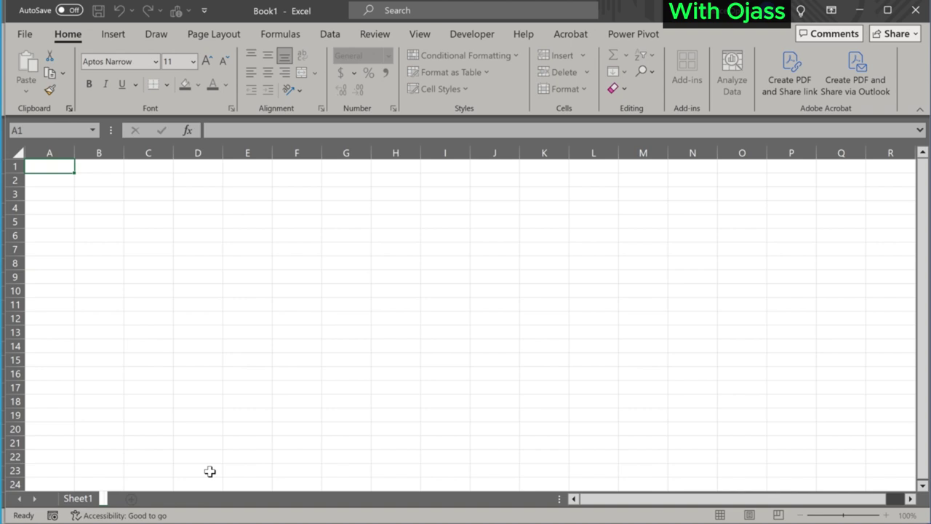
type("WriteA")
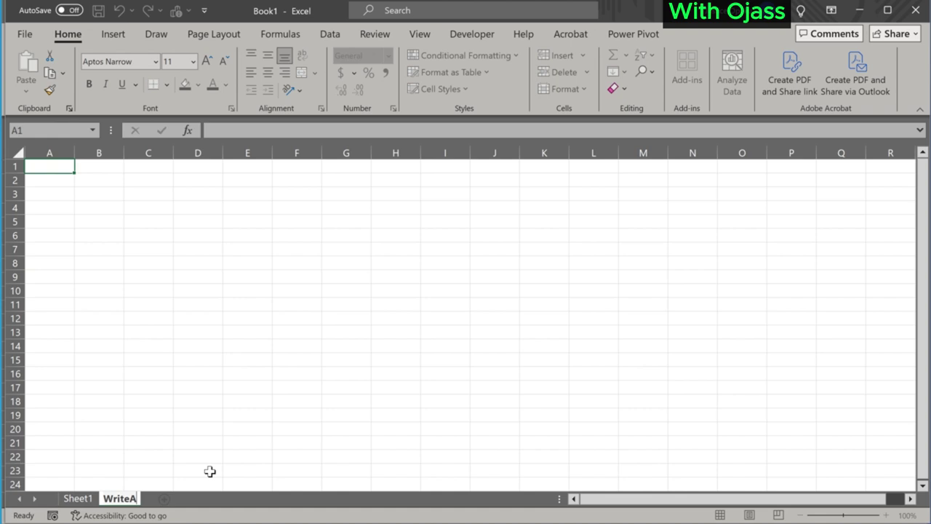
type("nyName")
left_click(252, 456)
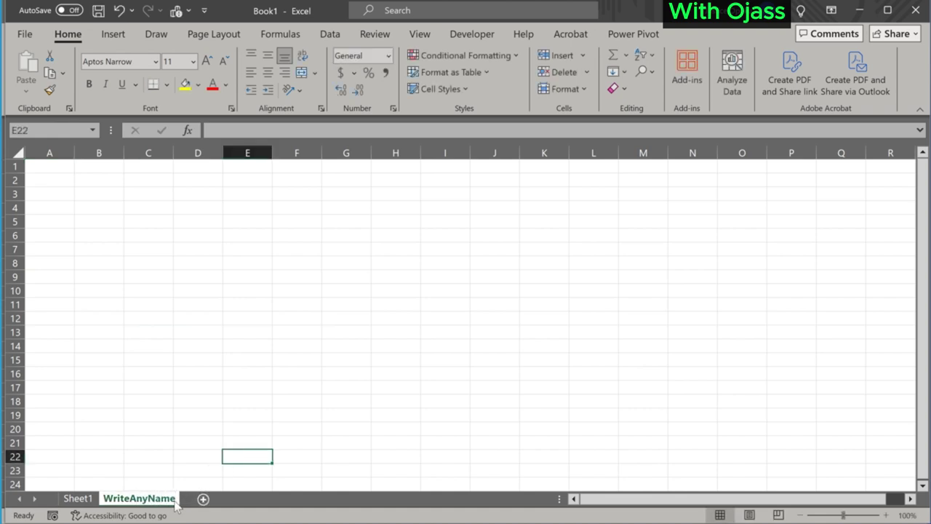
Return to the ExerciseSheet workbook, nudge the zoom slider, and select cell I7.
left_click(203, 499)
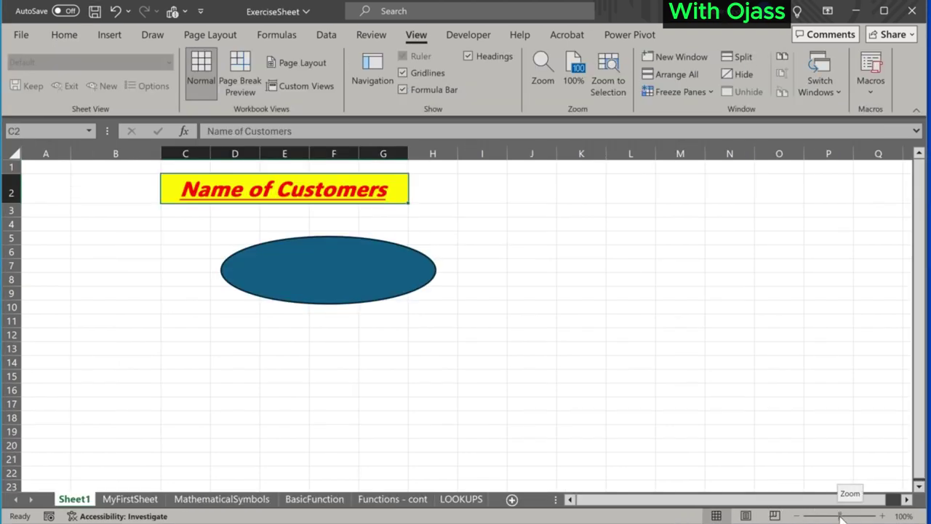
mouse_move(841, 516)
left_mouse_down()
mouse_move(828, 516)
mouse_move(854, 516)
mouse_move(841, 517)
left_mouse_up()
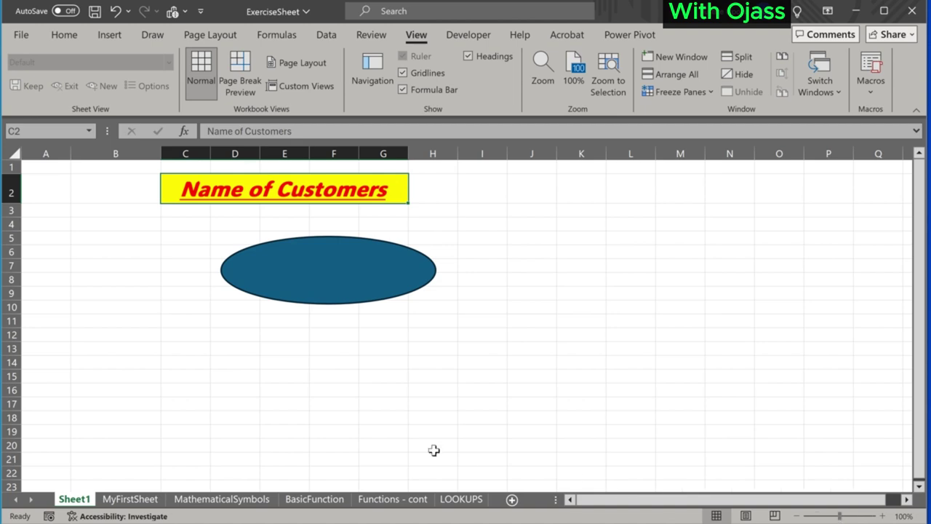
left_click(482, 265)
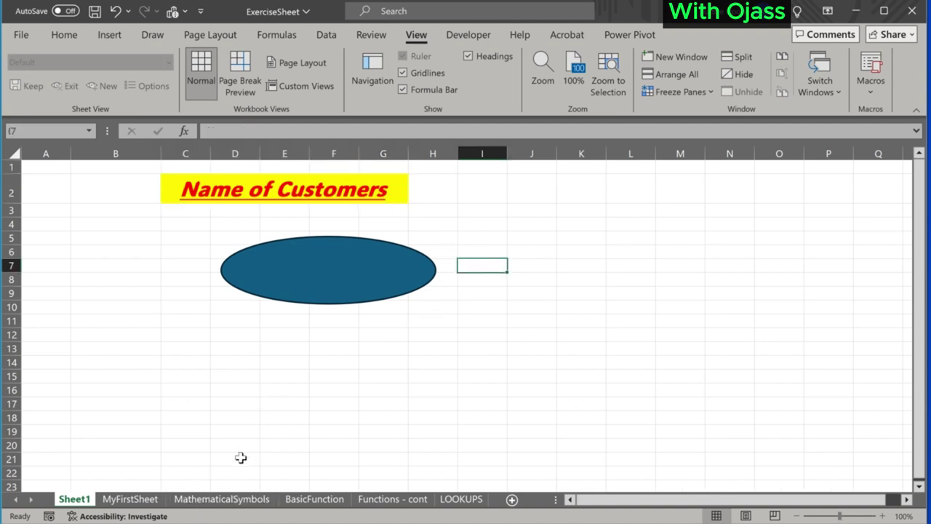
On the MathematicalSymbols sheet, enter =3 in D4, then clear it to rebuild.
left_click(215, 502)
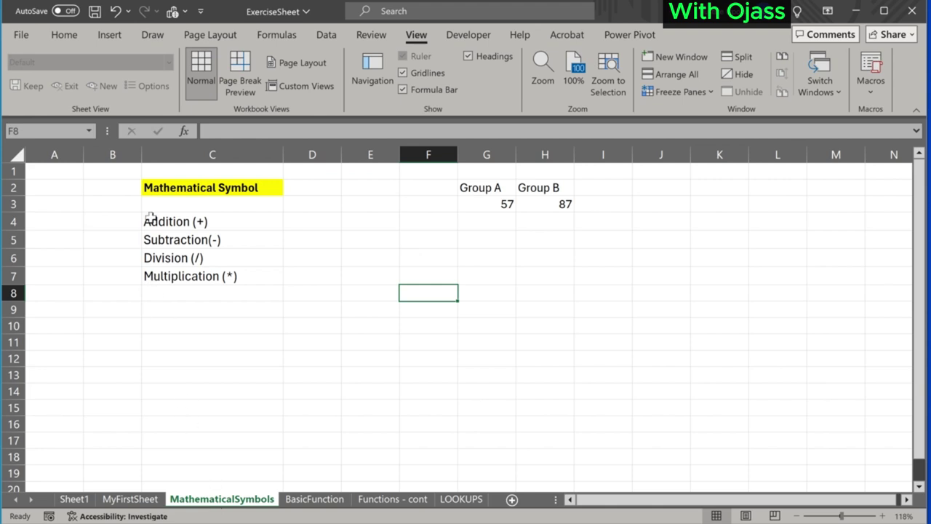
left_click(390, 361)
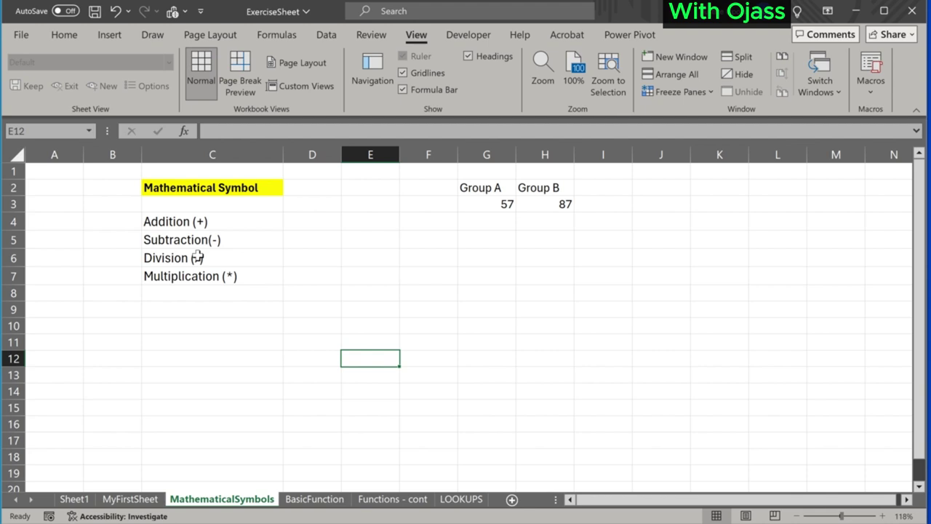
left_click(302, 226)
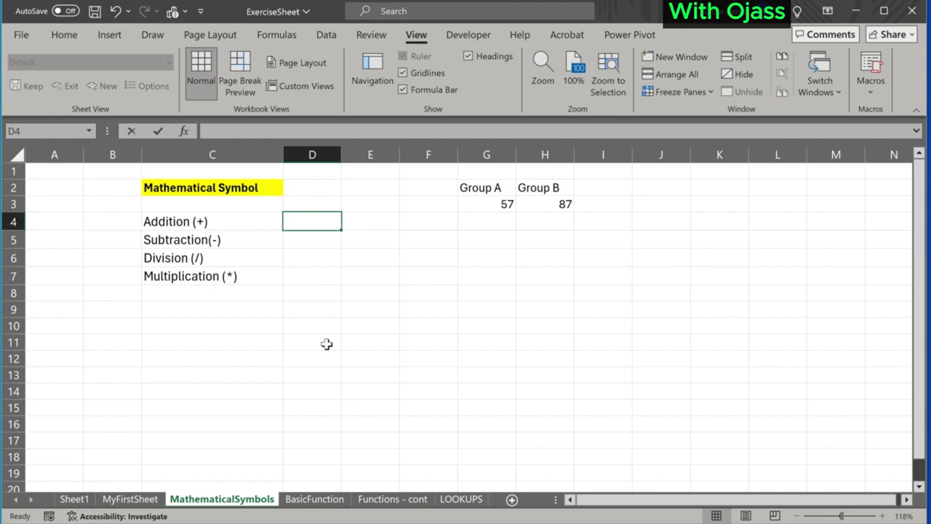
type("=")
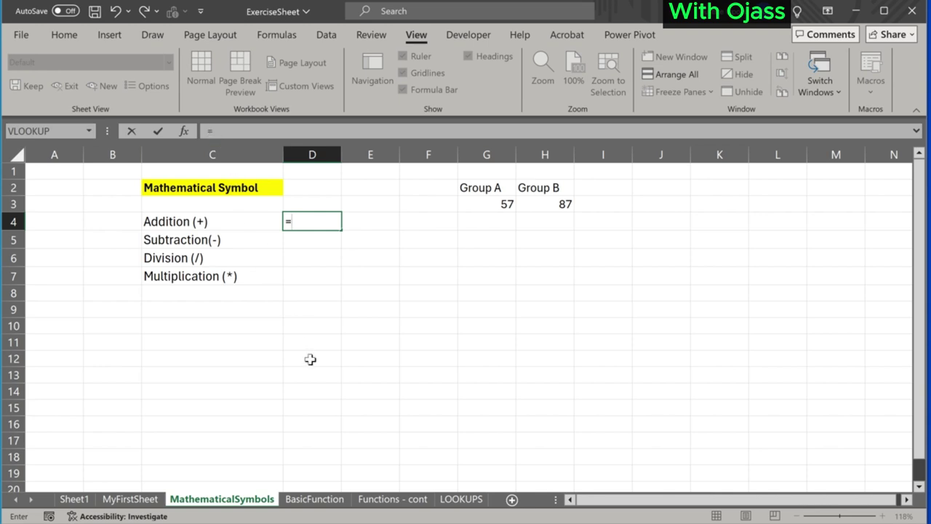
type("31+23")
key("Return")
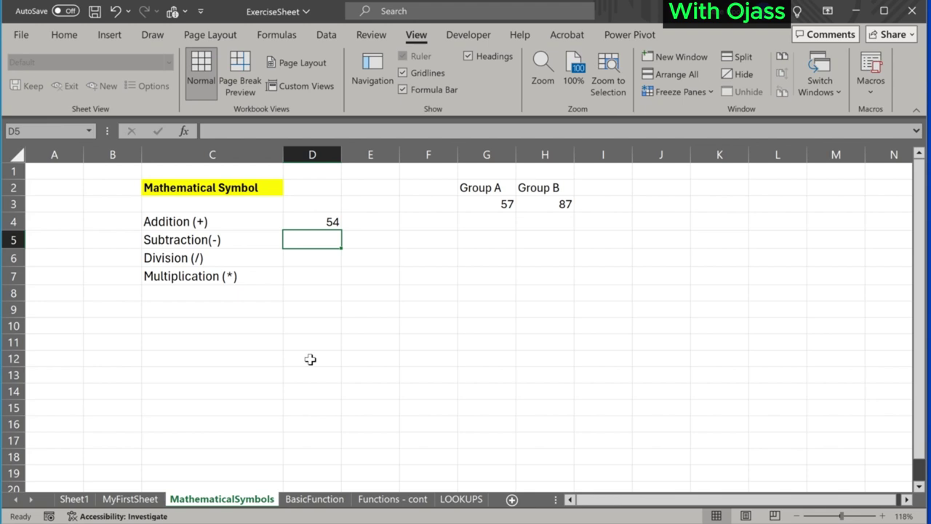
left_click(307, 223)
key("BackSpace")
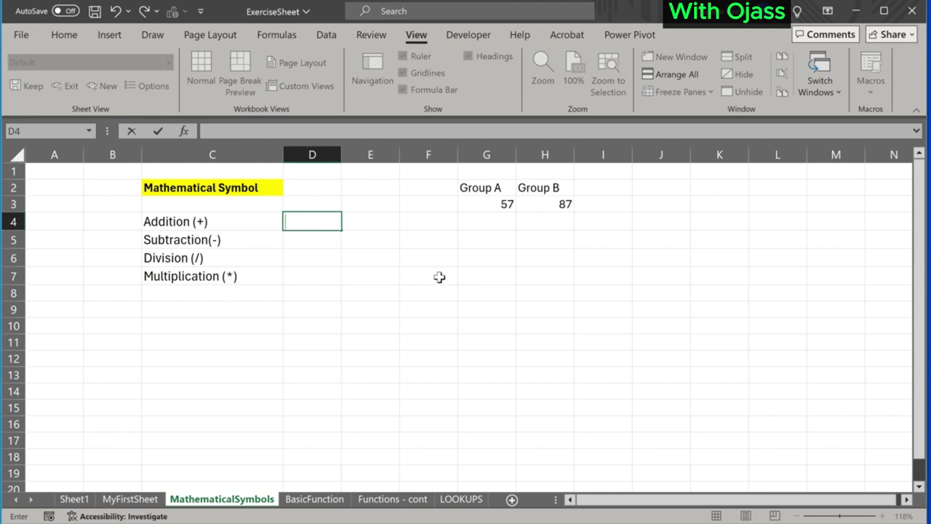
Enter =G3+H3 in D4 to sum Group A and Group B, giving 144.
type("=")
left_click(504, 205)
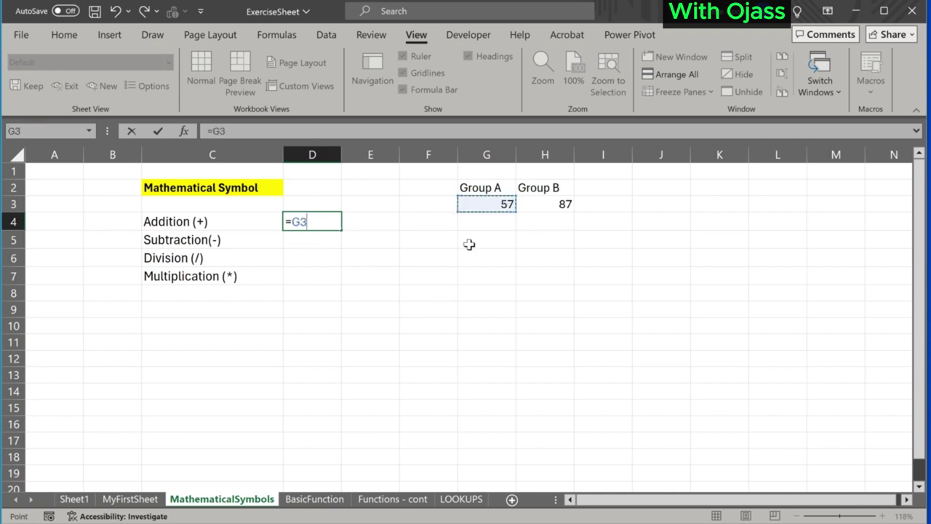
type("+")
left_click(559, 203)
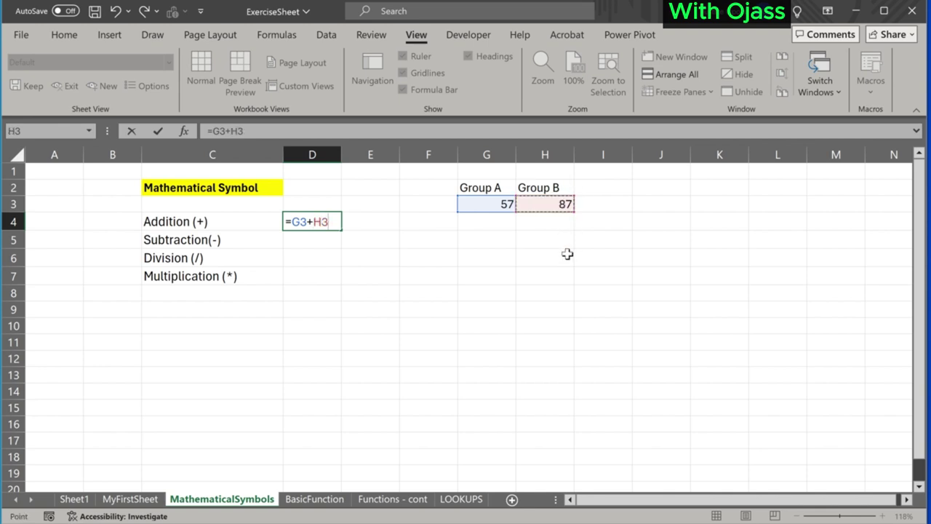
key("Return")
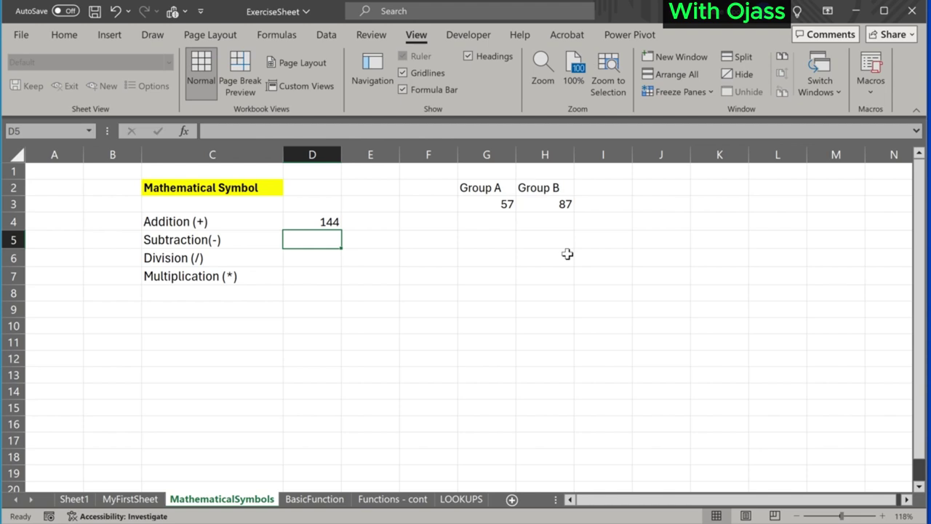
Add =G3-H3 in D5 and =G3/H3 in D6, returning -30 and 0.655172.
type("=")
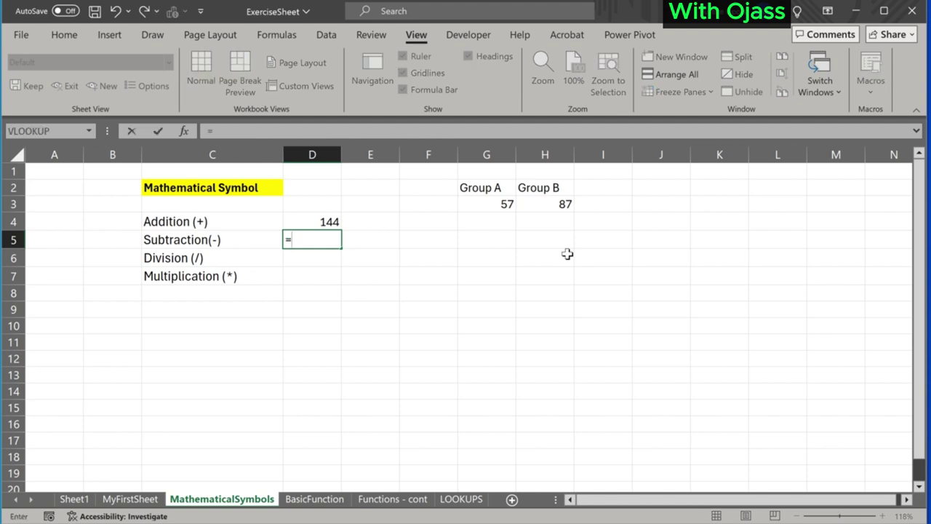
left_click(506, 205)
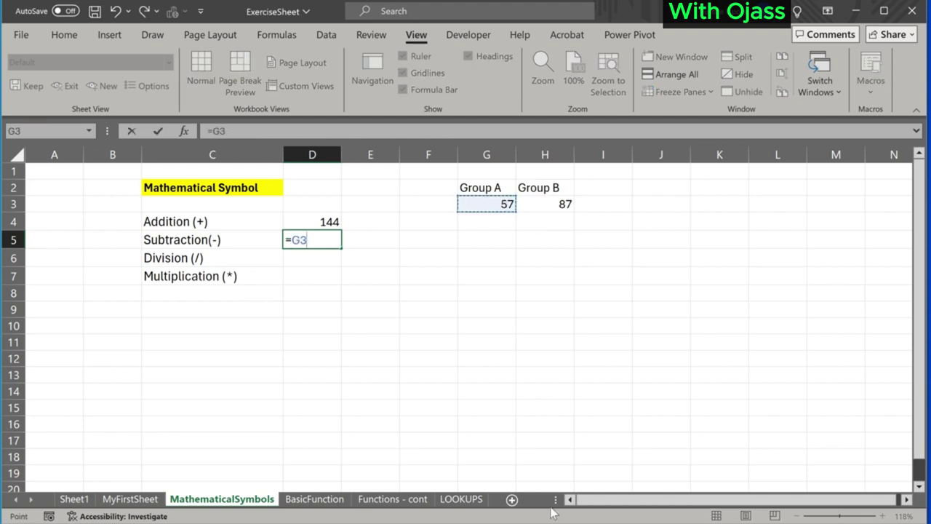
type("-")
left_click(558, 206)
key("Return")
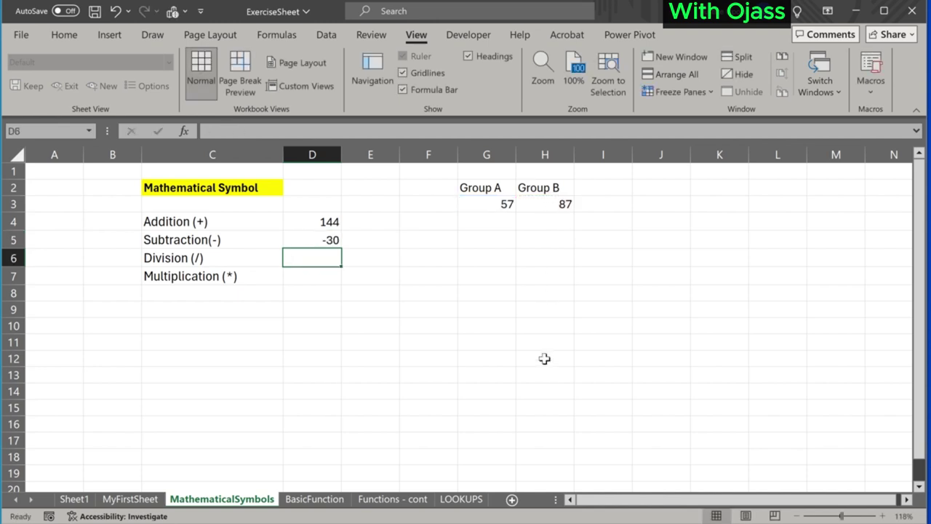
type("=")
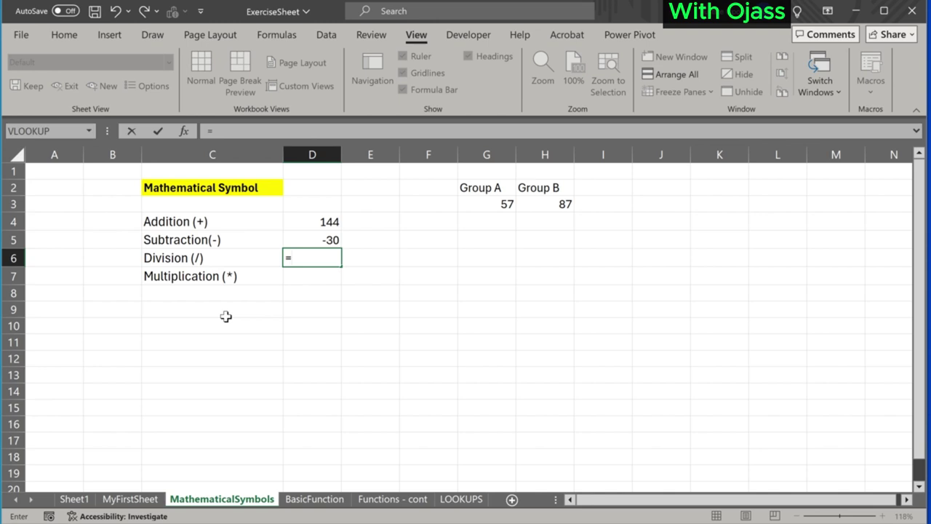
left_click(487, 209)
type("/")
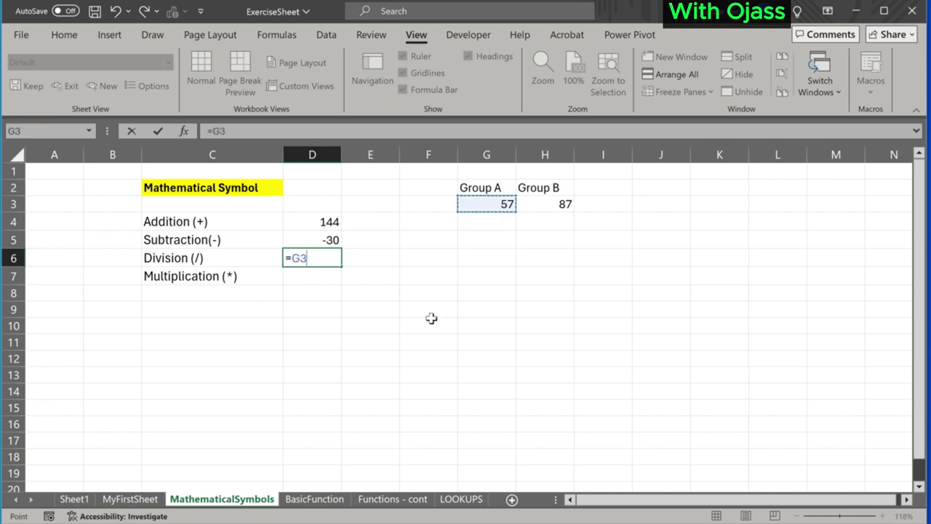
left_click(552, 206)
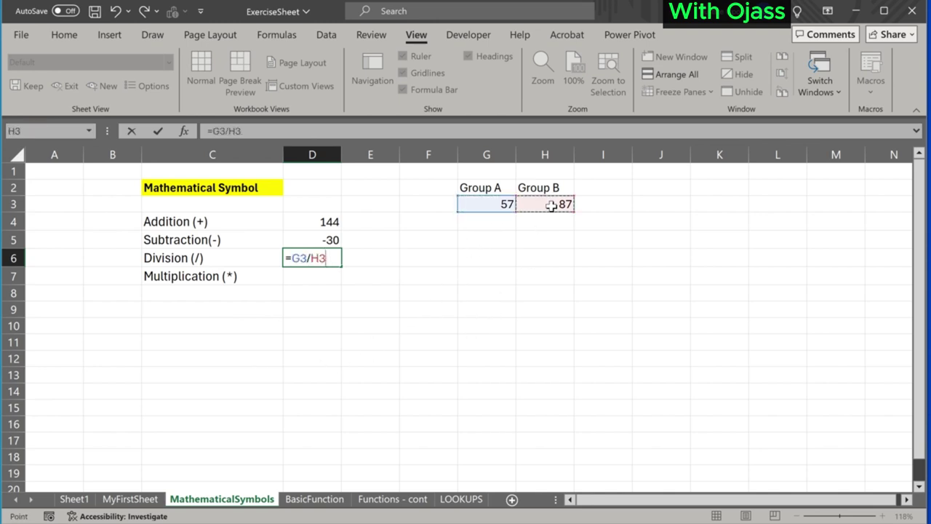
key("Return")
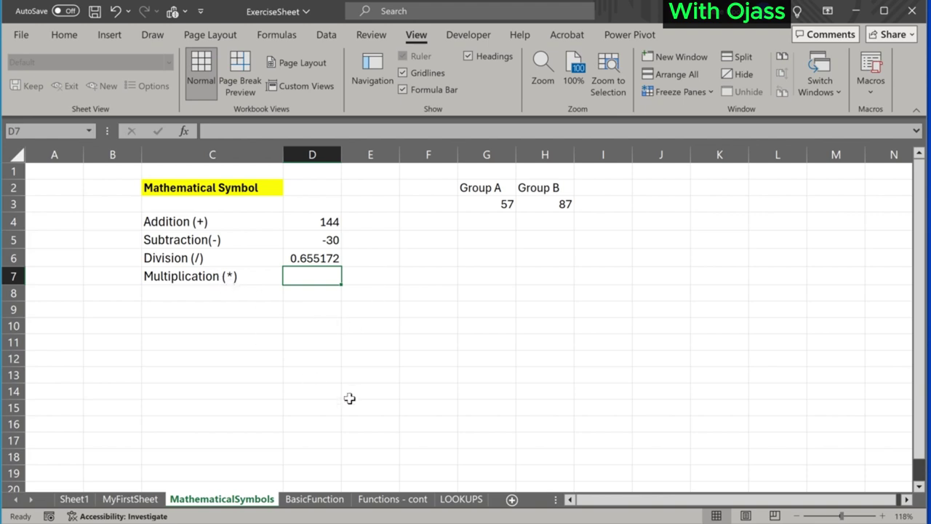
Enter the multiplication of G3 and H3 in D7, returning 4959.
type("=")
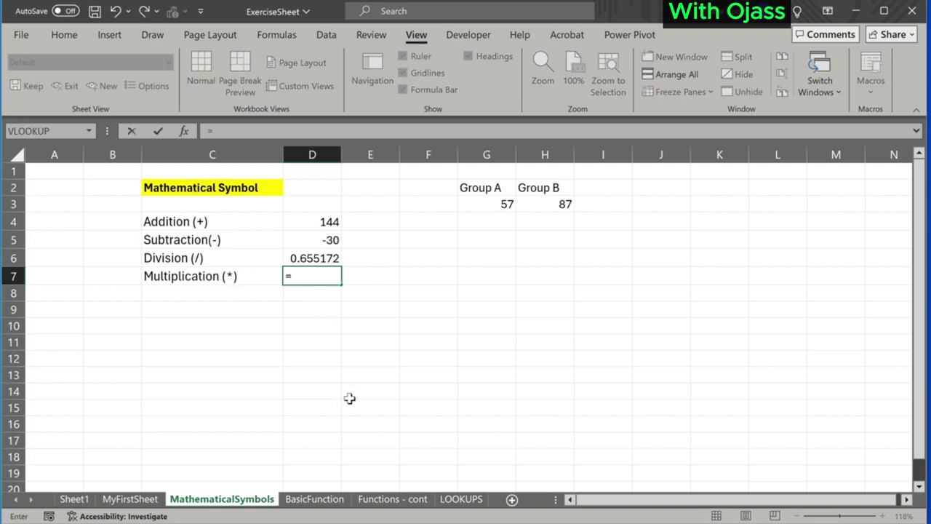
left_click(493, 205)
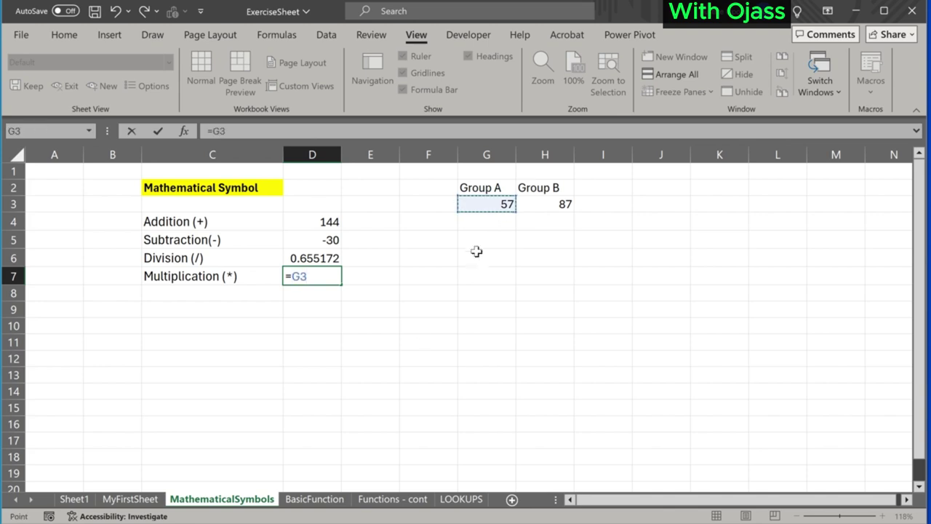
left_click(564, 206)
key("Return")
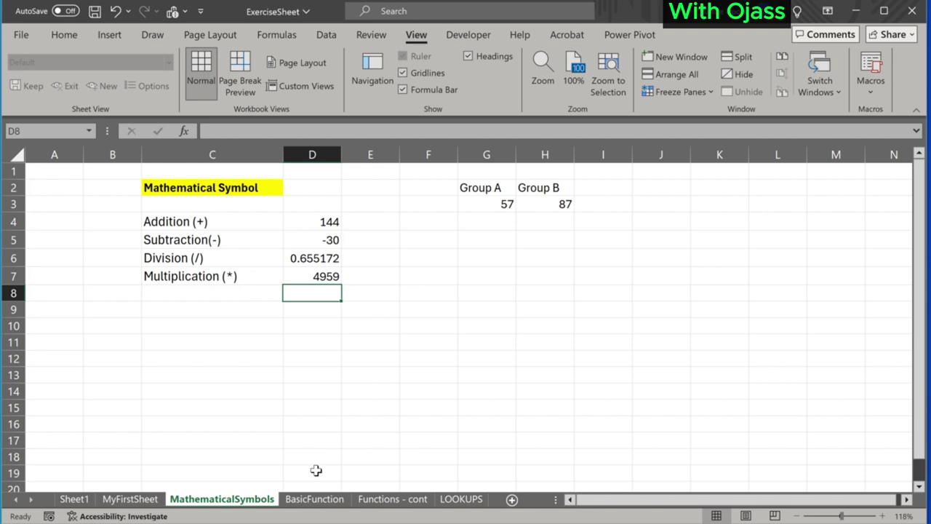
On the BasicFunction sheet, start a formula in G4 beside the Sum label.
left_click(317, 501)
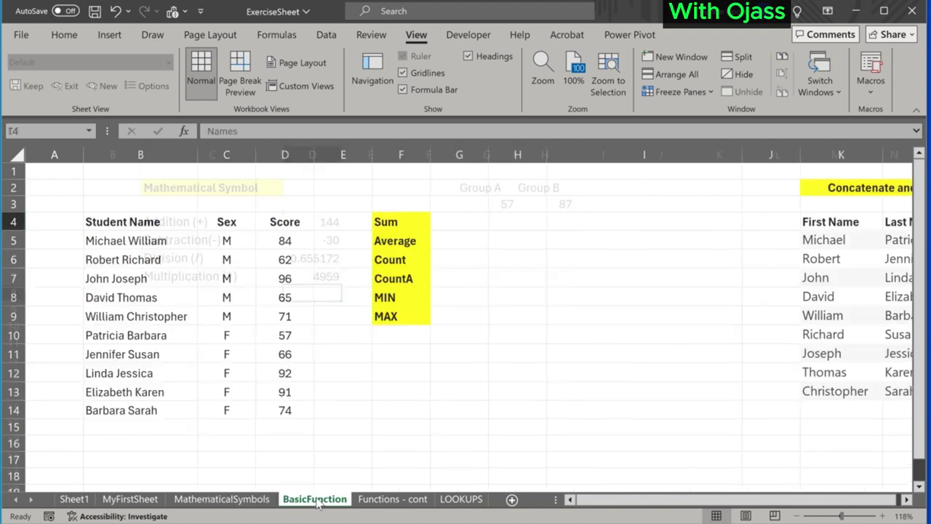
left_click(399, 410)
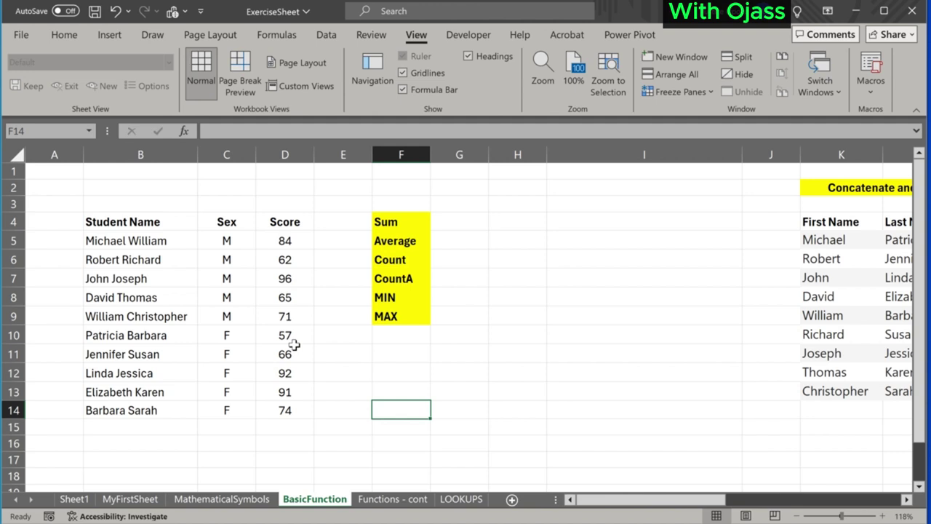
left_click(461, 223)
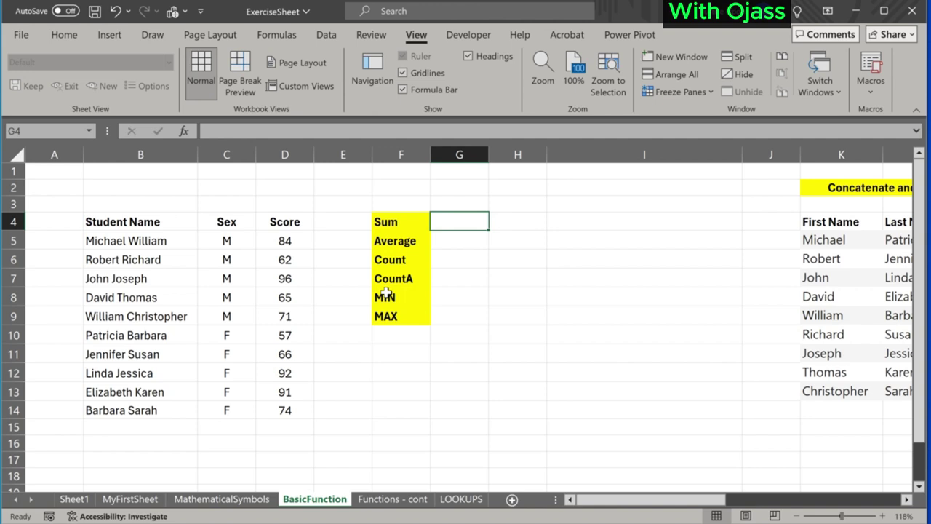
type("=")
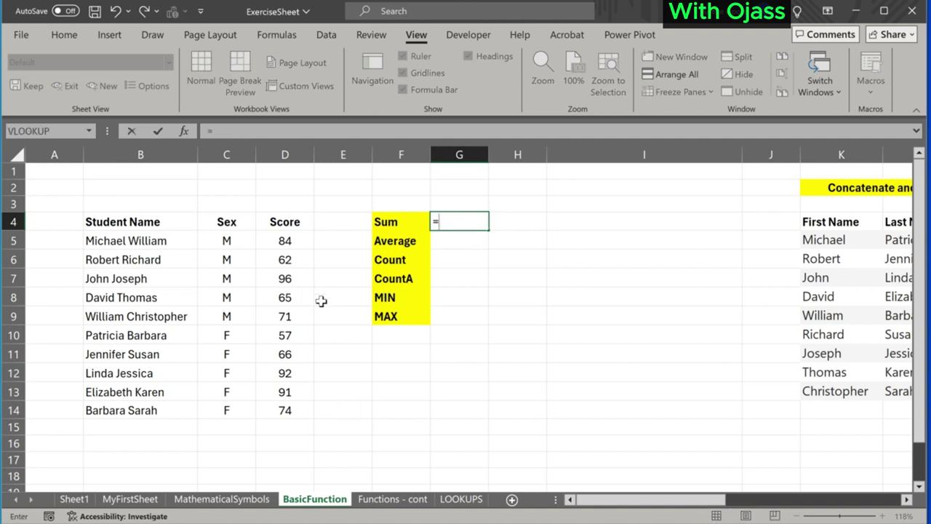
Complete G4 as =D5+D6+D7+D8+D9+D10+D11+D12+D13+D14, totalling the scores to 758.
left_click(284, 241)
type("+")
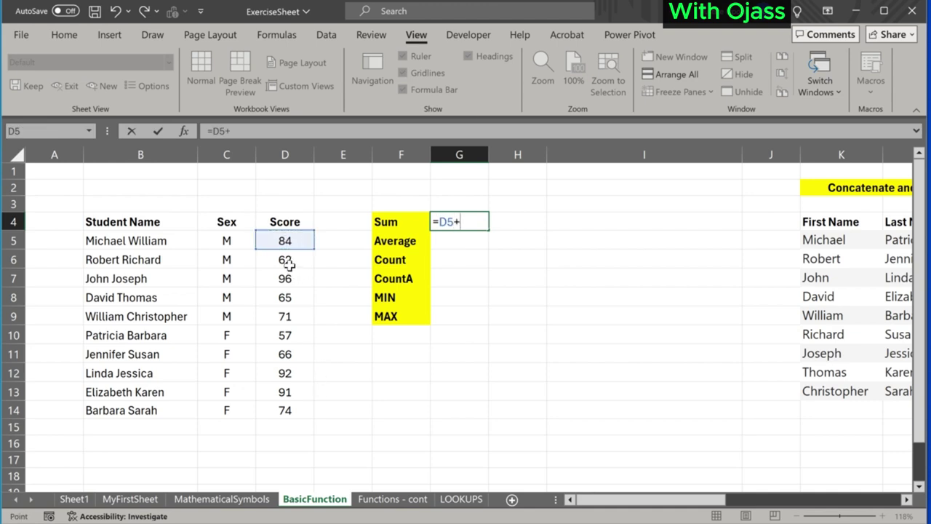
left_click(289, 264)
type("+")
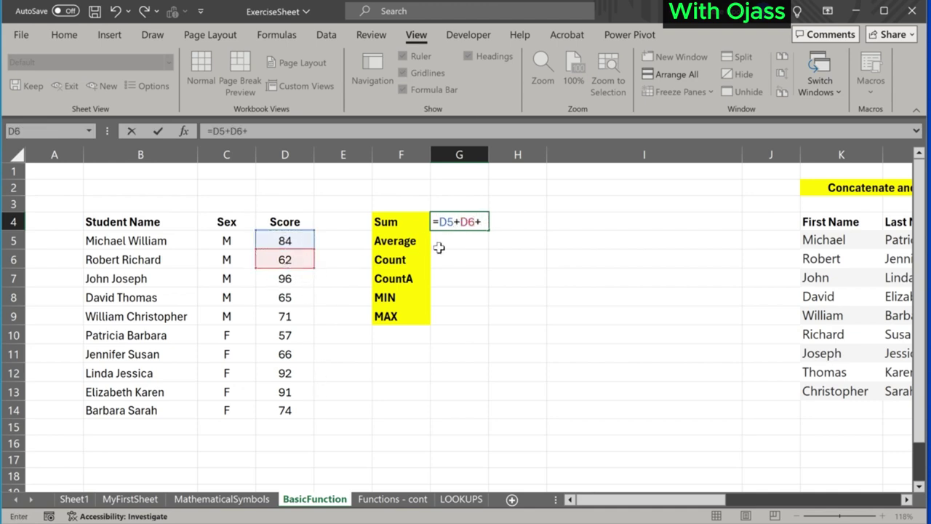
left_click(283, 279)
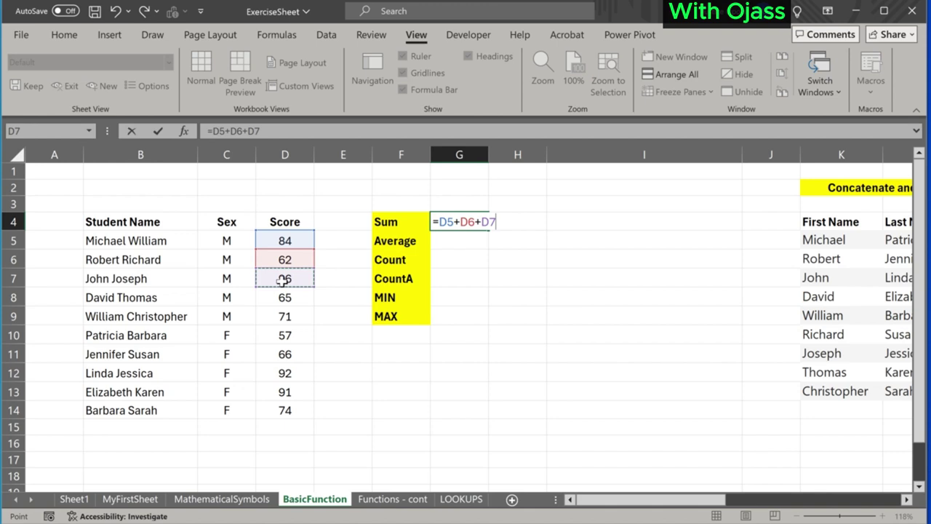
type("+")
left_click(285, 302)
type("+")
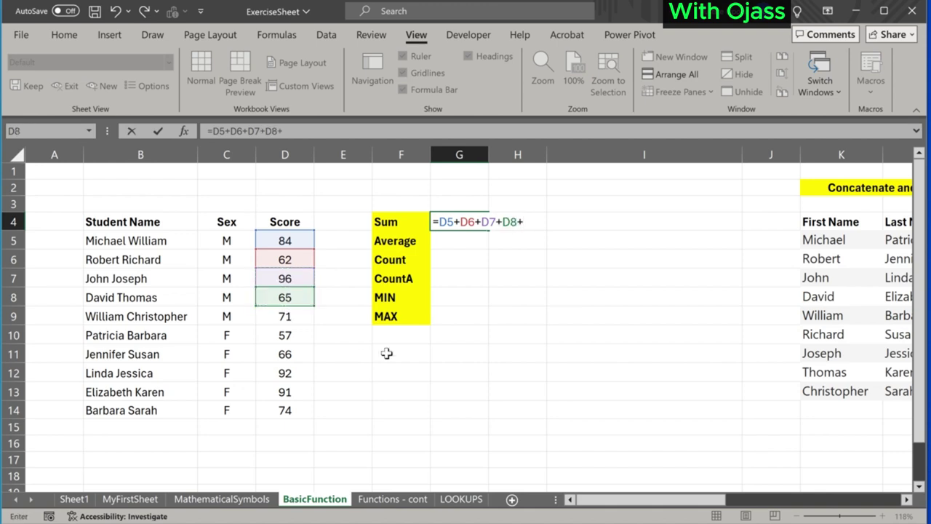
left_click(289, 320)
type("+")
left_click(286, 333)
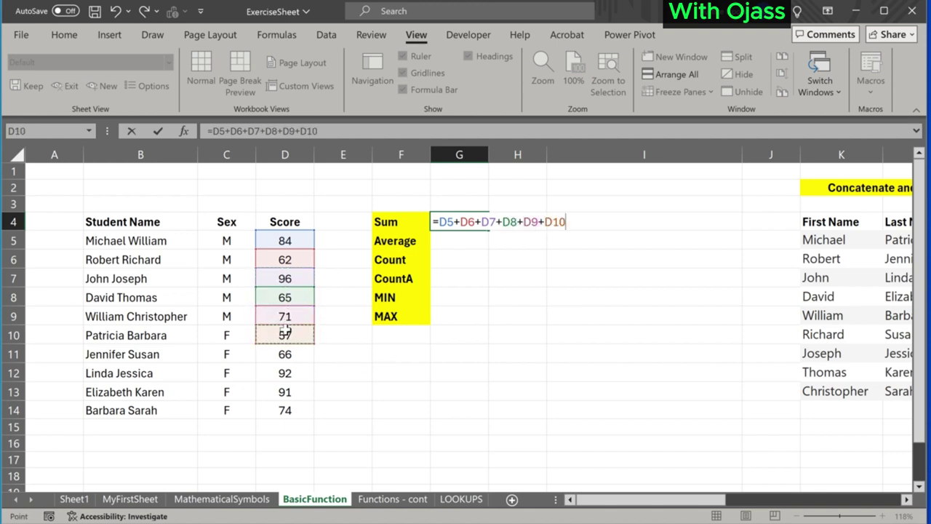
type("+")
left_click(279, 356)
type("+")
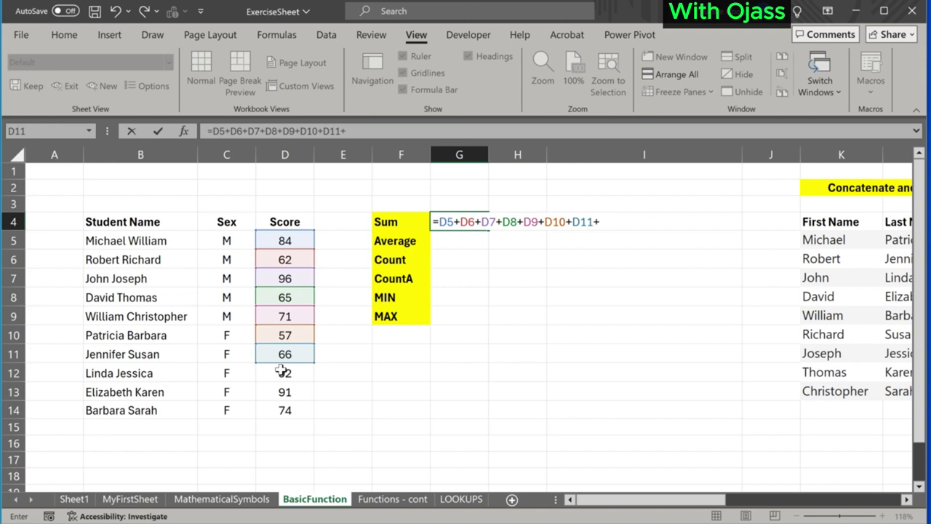
left_click(282, 371)
type("+")
left_click(285, 391)
type("+")
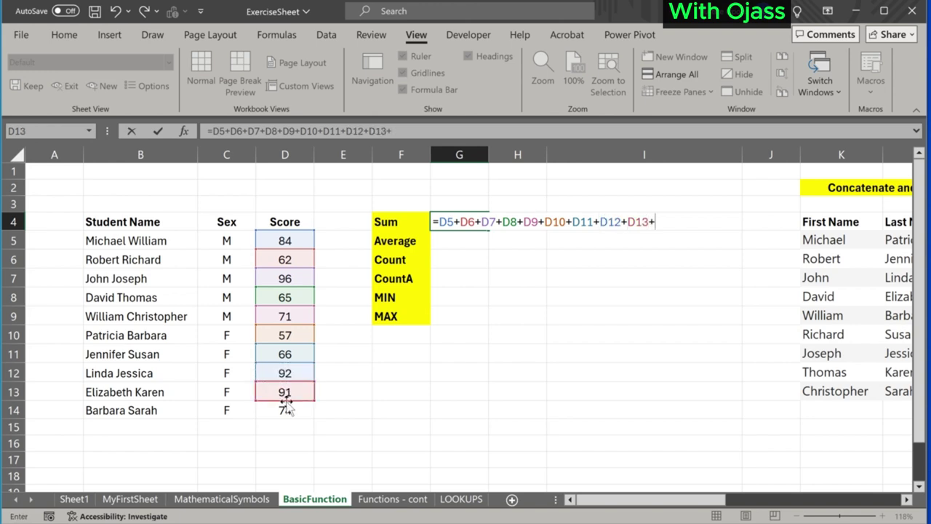
left_click(284, 410)
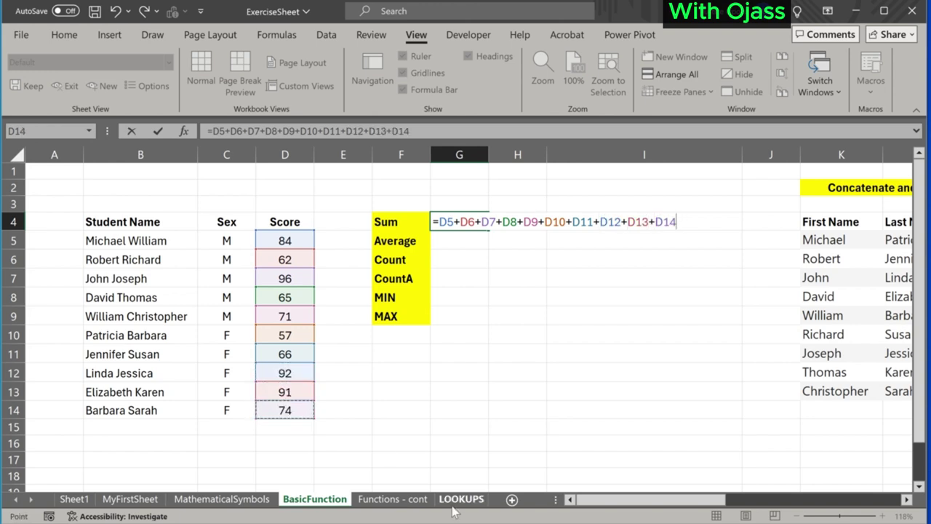
key("Return")
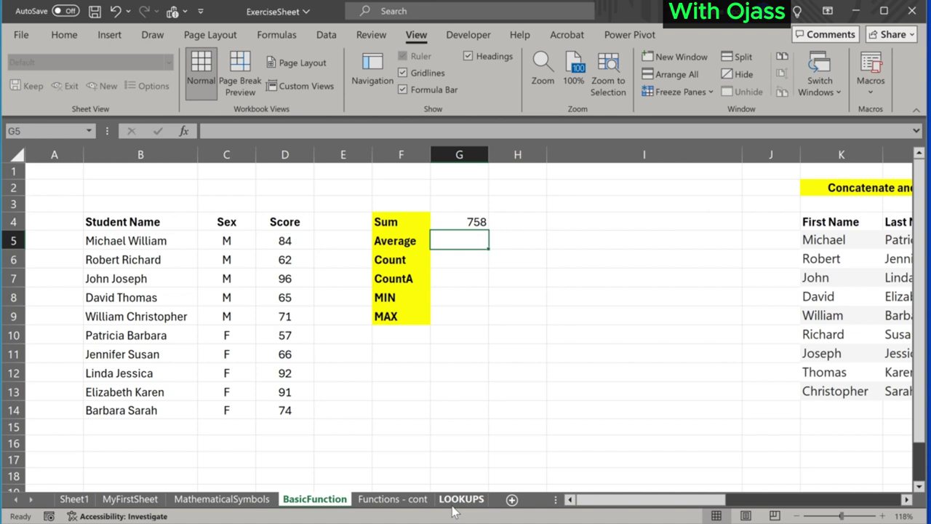
left_click(529, 221)
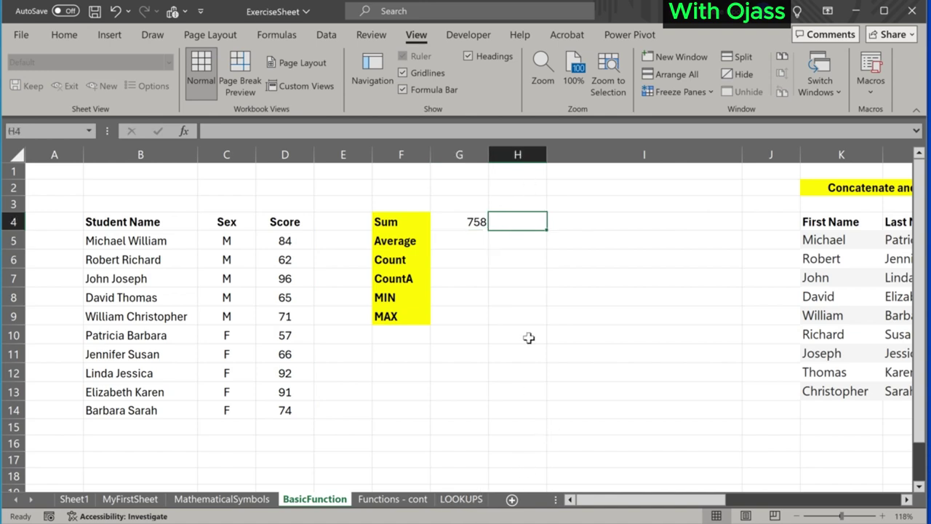
Switch to the Formulas ribbon and browse the AutoSum list (Sum, Average, Count Numbers, Max, Min).
left_click(262, 41)
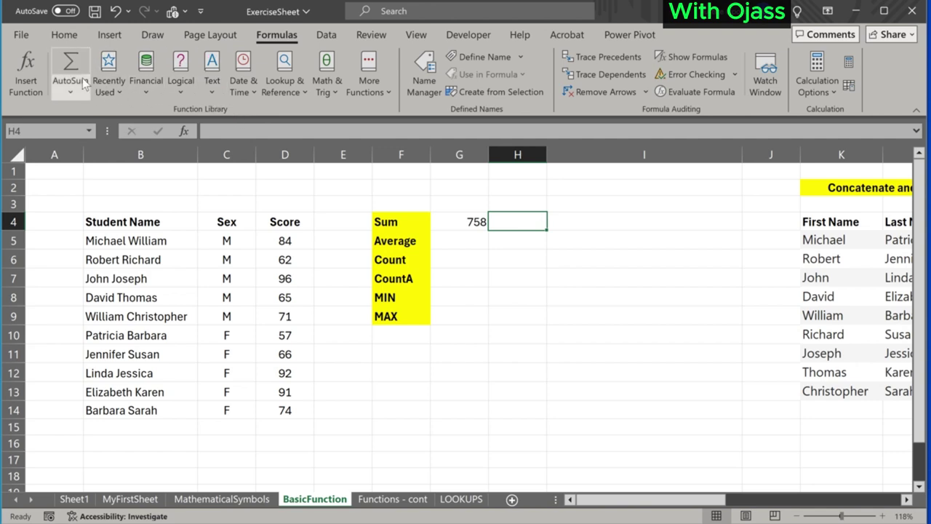
left_click(69, 93)
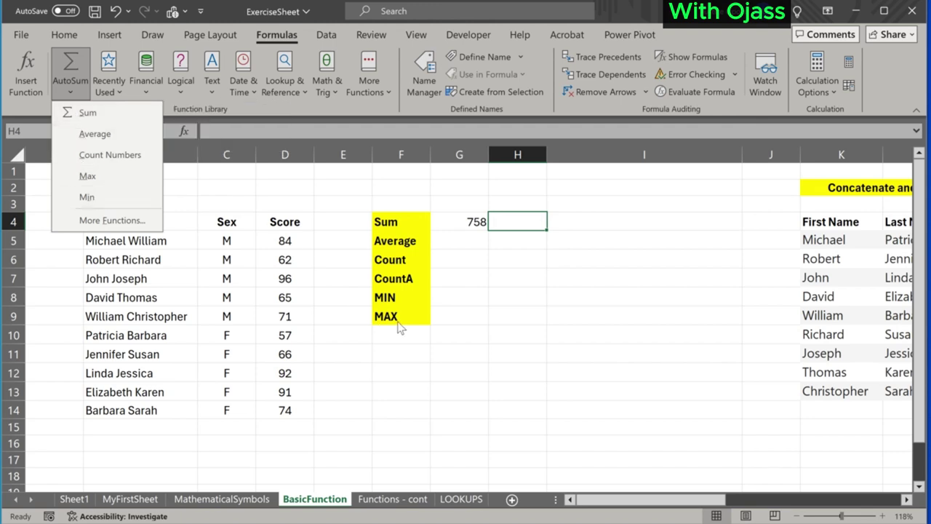
left_click(508, 292)
left_click(476, 224)
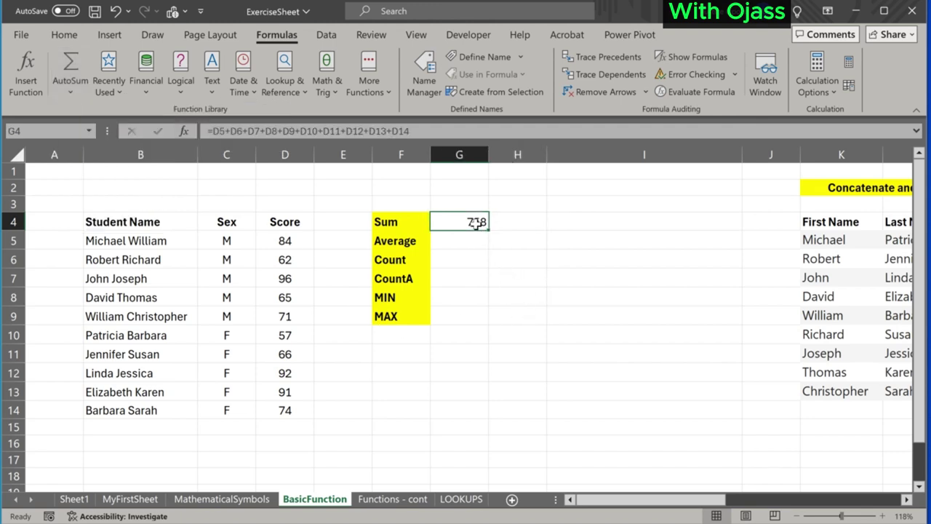
Replace G4's long addition with =SUM(D5:D14), still totalling the scores as 758.
double_click(476, 224)
key("Escape")
key("Delete")
left_click(486, 299)
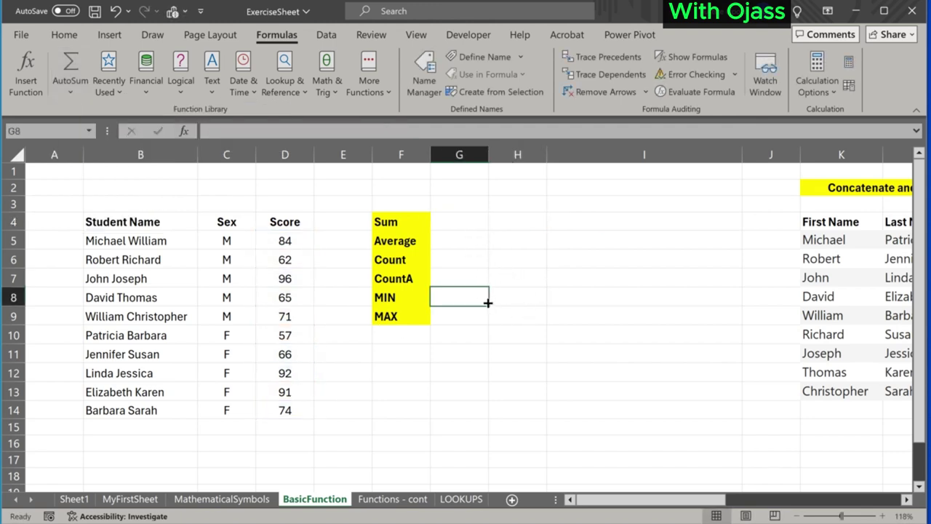
left_click(464, 229)
type("=")
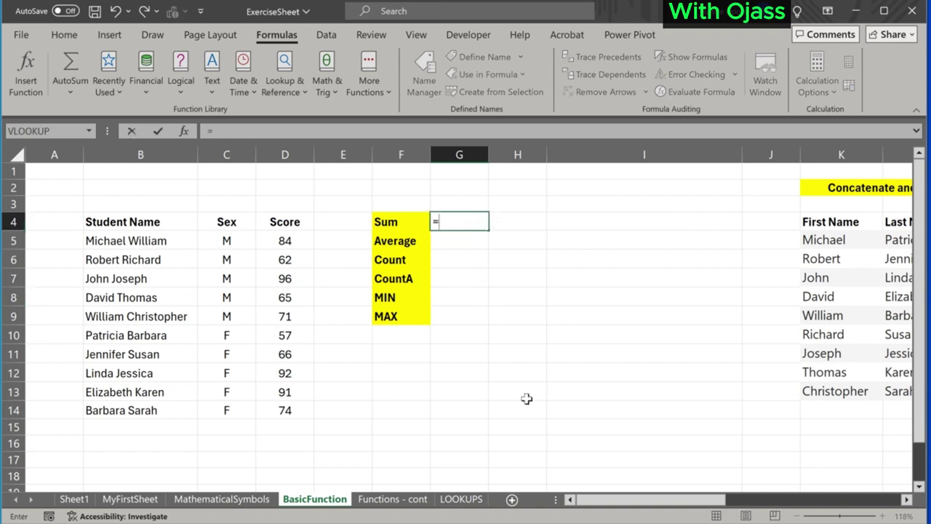
type("sum")
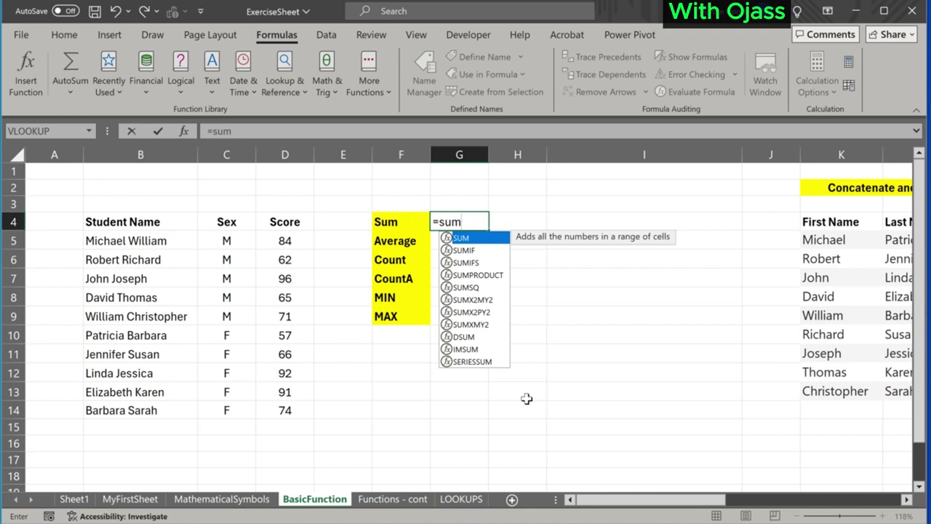
key("Tab")
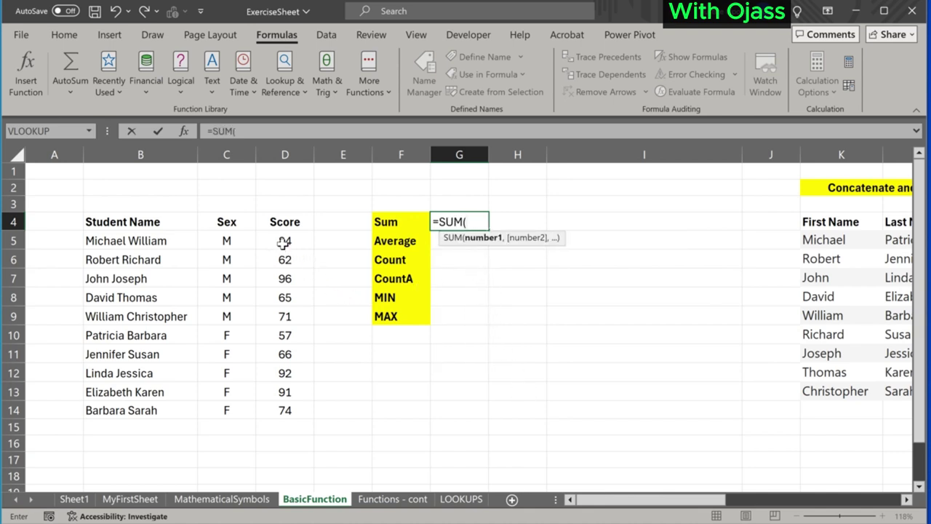
left_click_drag(285, 241, 284, 405)
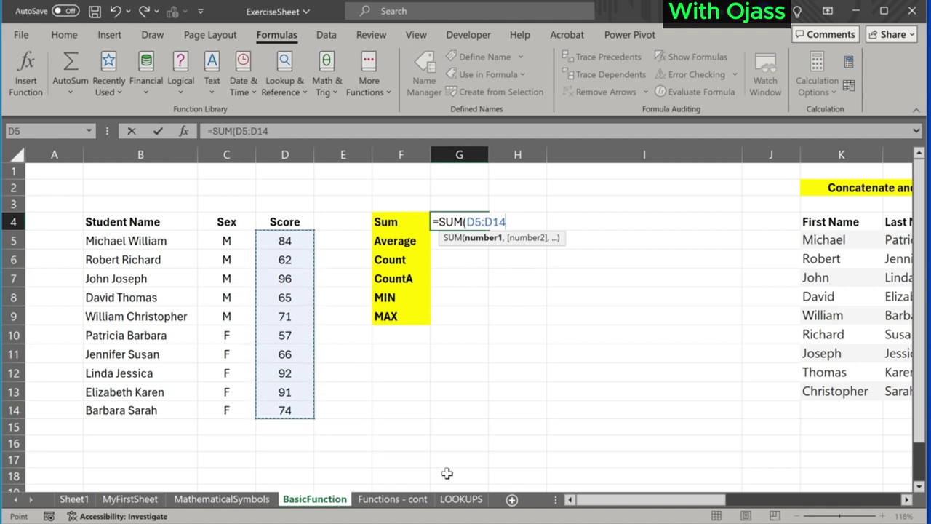
type(")")
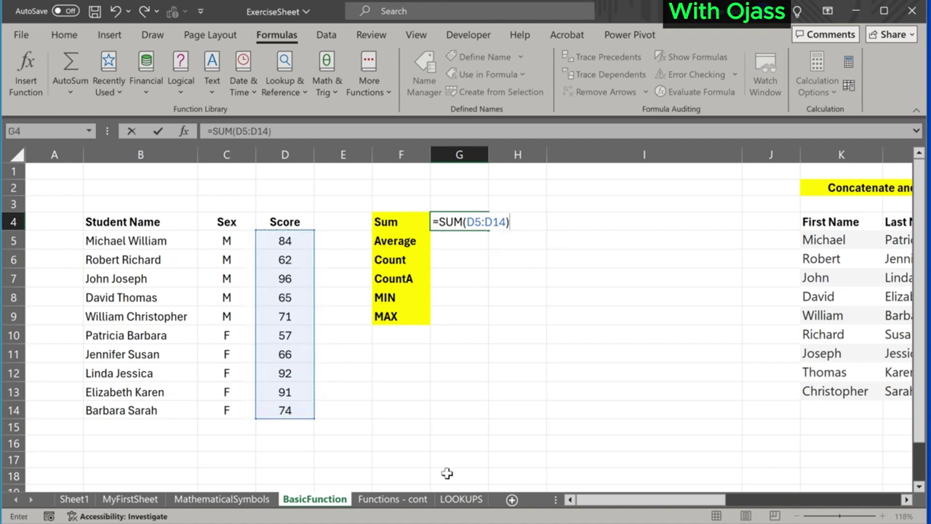
key("Return")
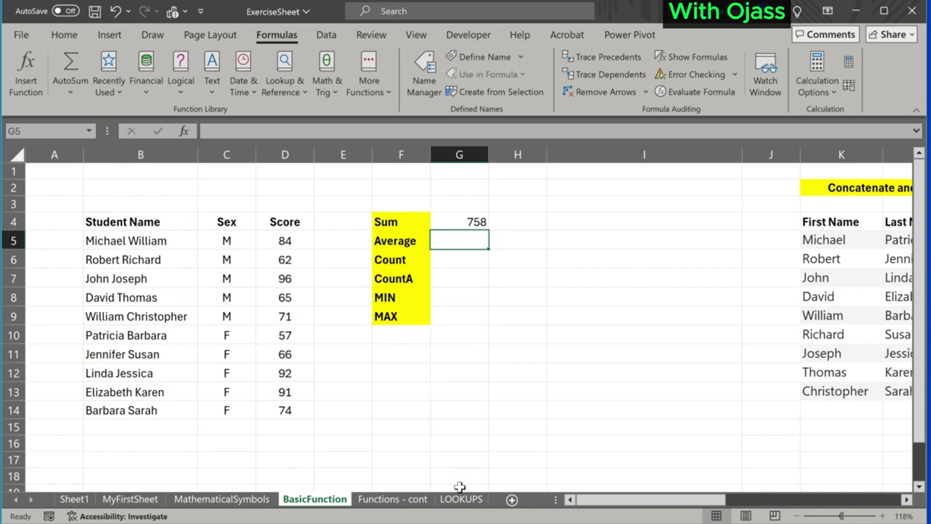
Enter =AVERAGE(D5:D14) in G5 to get the average score 75.8.
type("=")
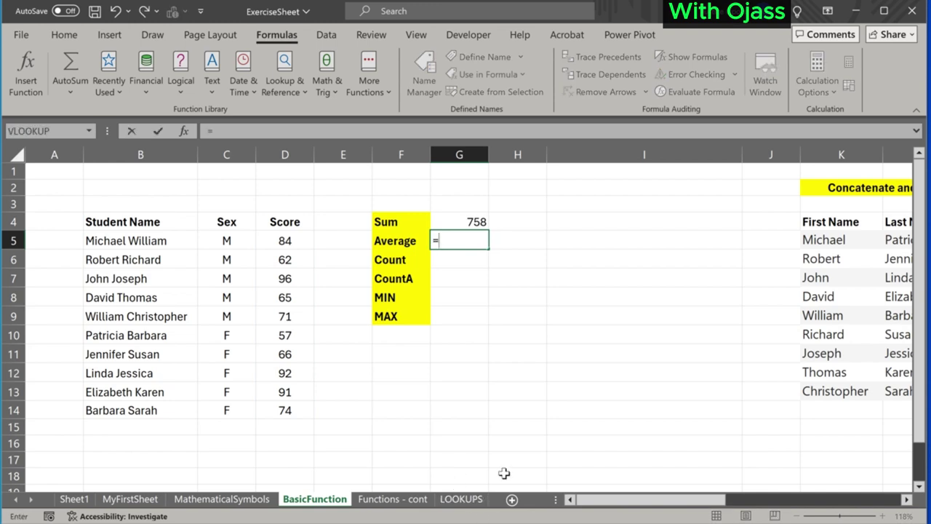
type("aver")
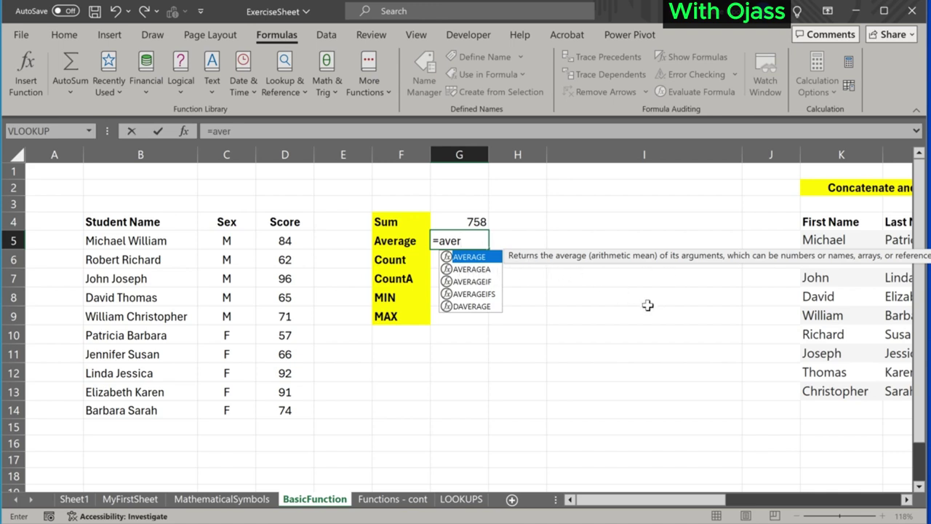
key("Tab")
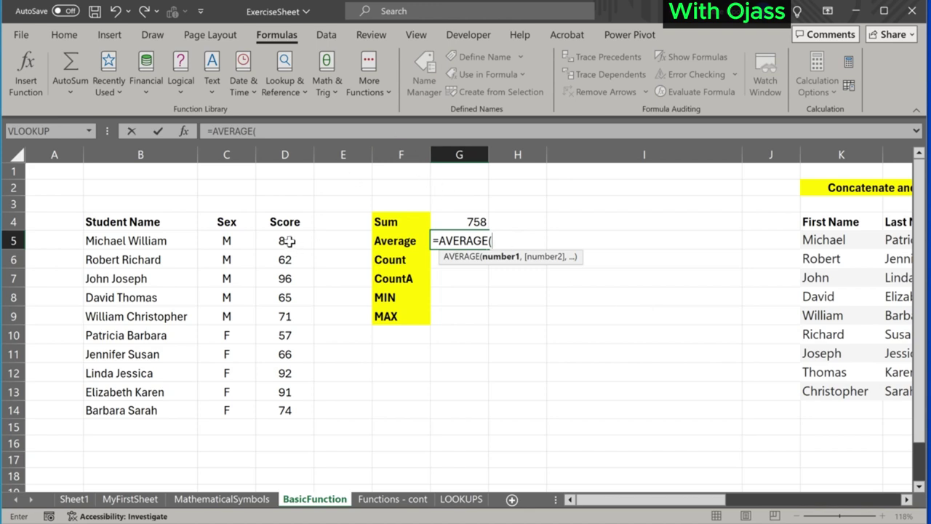
left_click_drag(291, 241, 300, 411)
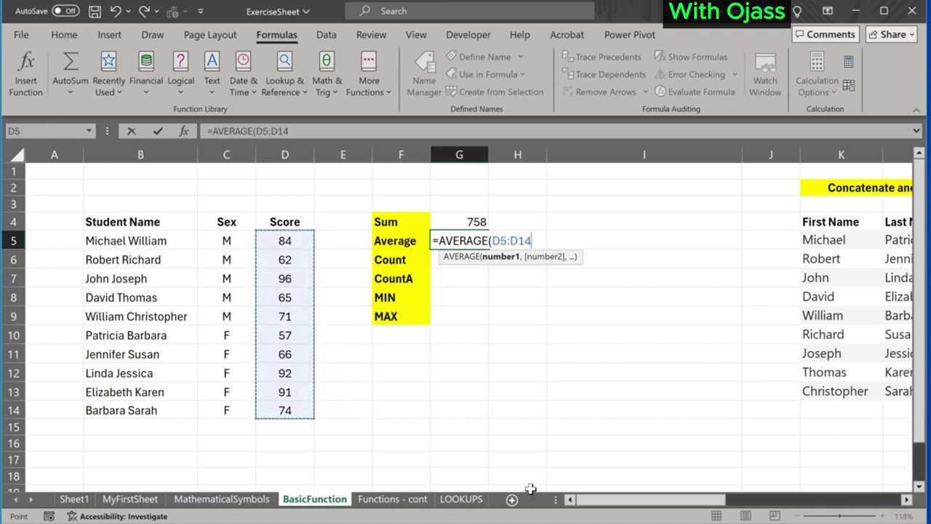
type(")")
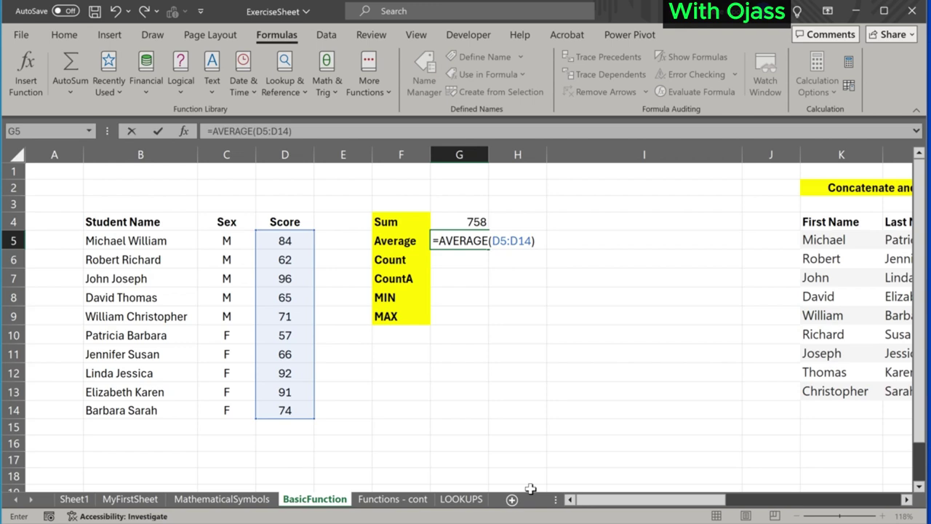
key("Return")
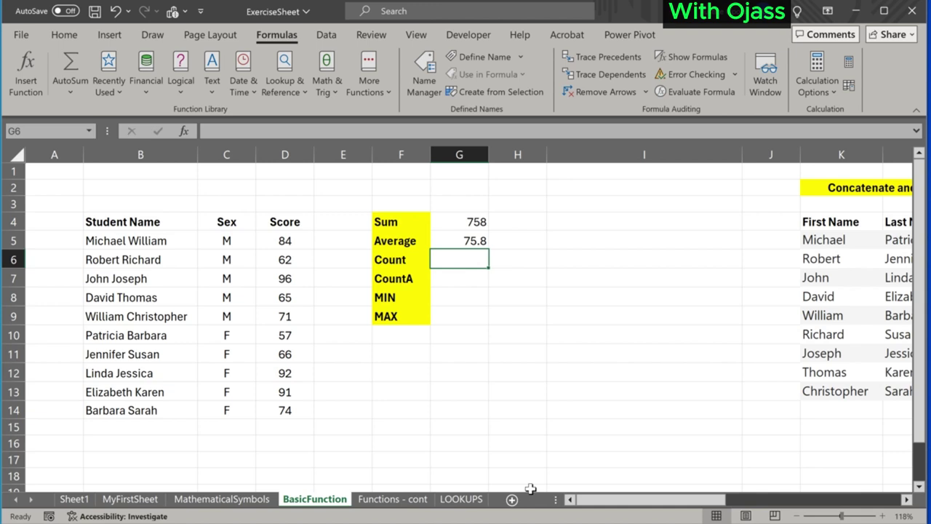
Enter =COUNT(D5:D14) in G6, which counts 10 scores.
type("=coun")
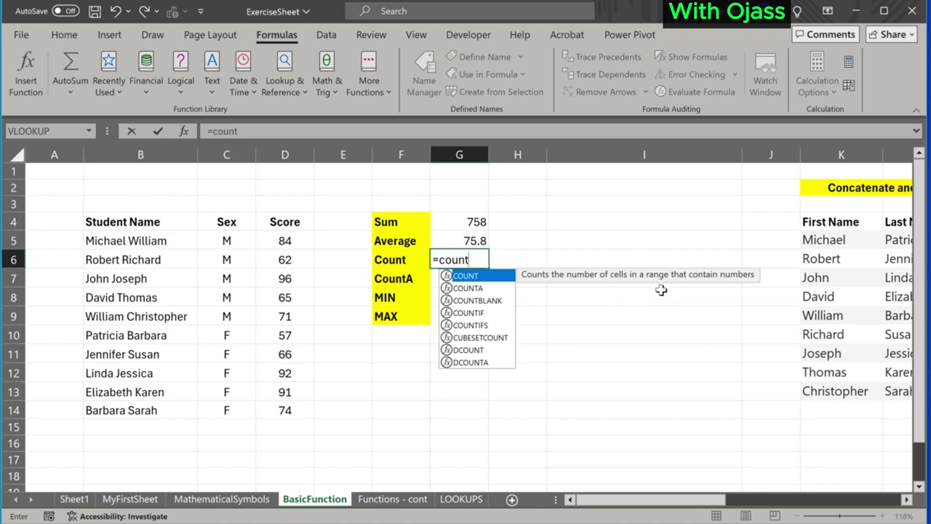
type("t")
key("Tab")
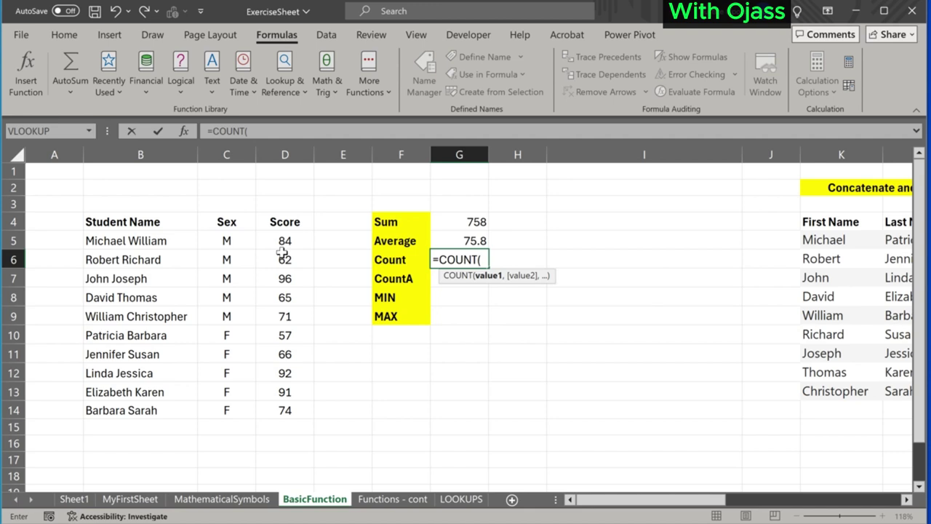
left_click_drag(281, 246, 291, 409)
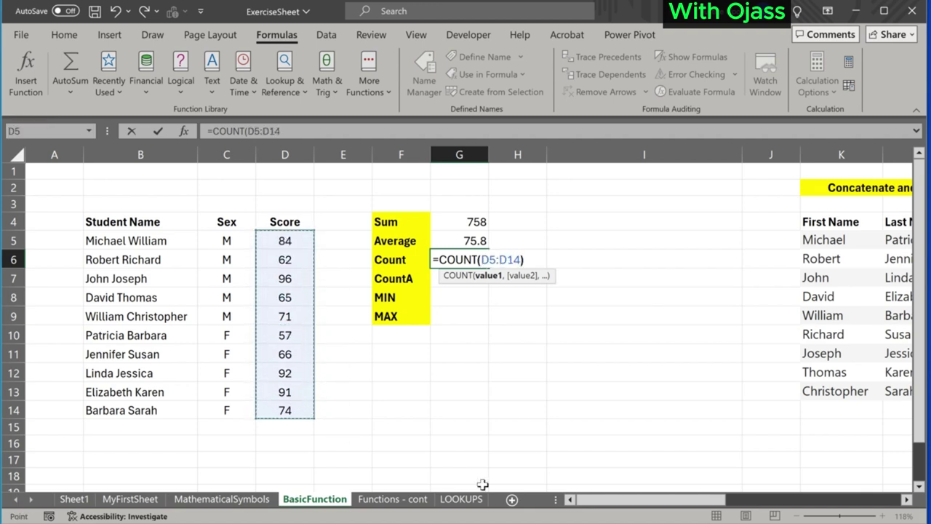
type(")")
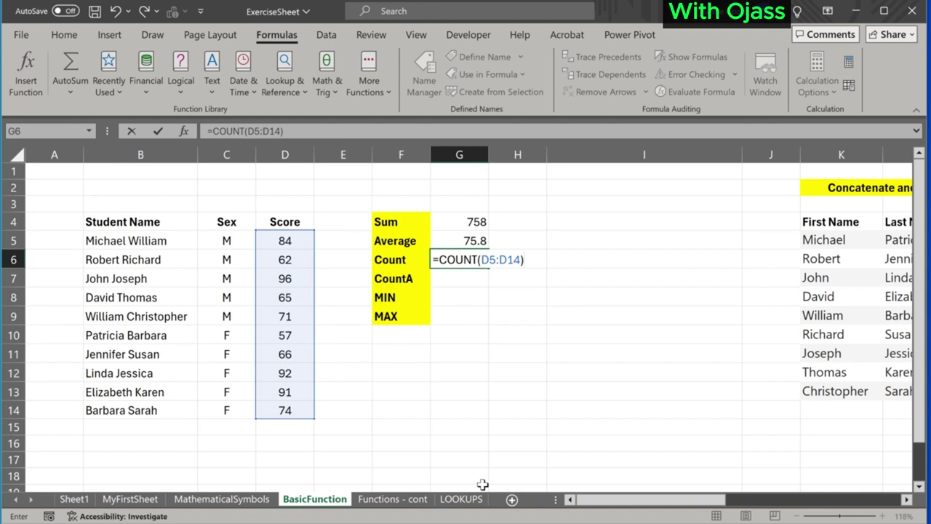
key("Return")
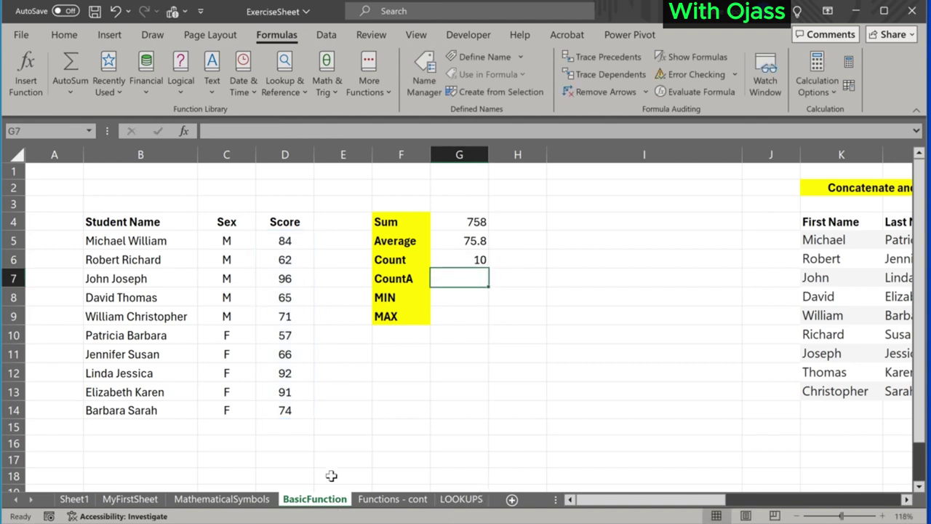
Clear the score 92 in D12 to test the count, then undo to restore it.
left_click(284, 373)
key("BackSpace")
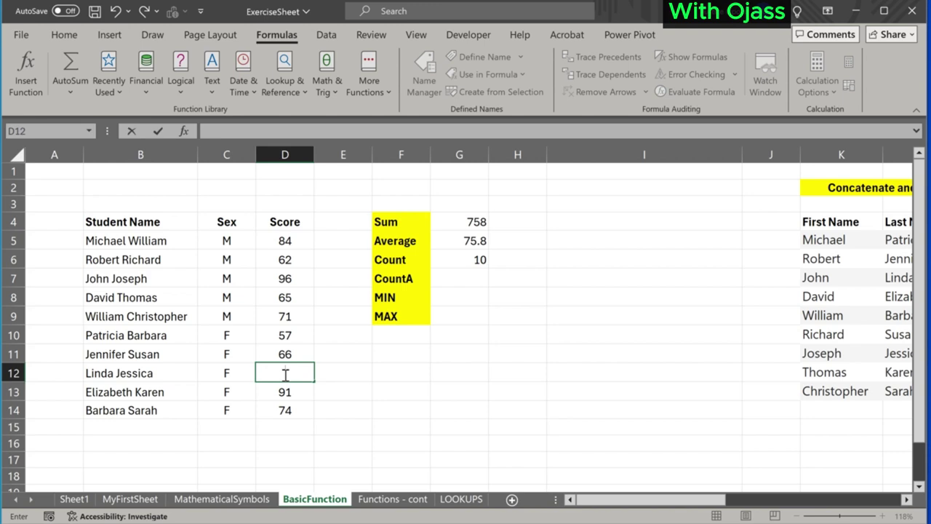
key("Return")
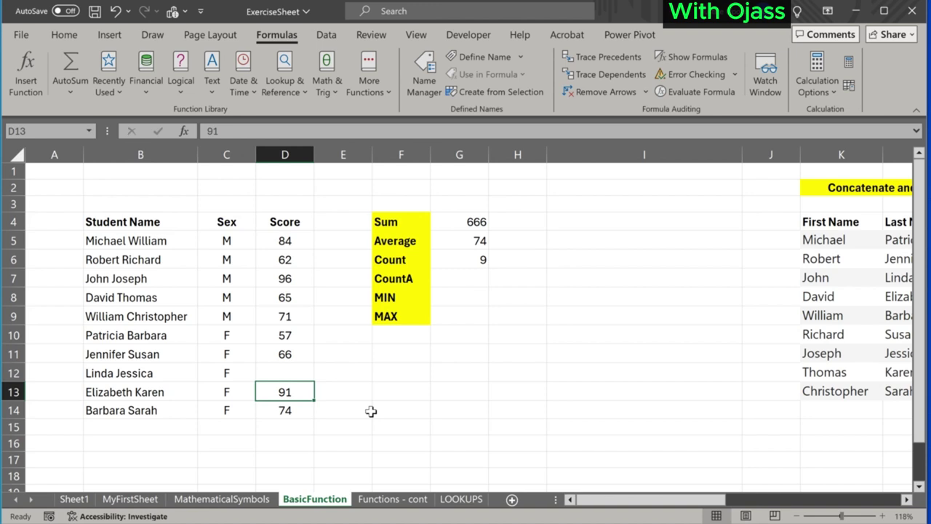
key("ctrl+z")
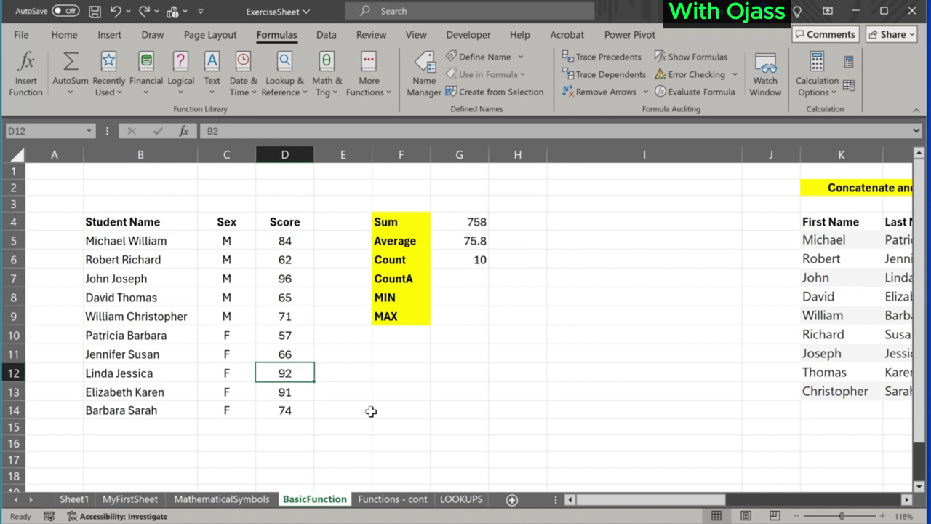
left_click(477, 280)
Enter =COUNTA(D5:D14) in G7, showing 10.
type("=")
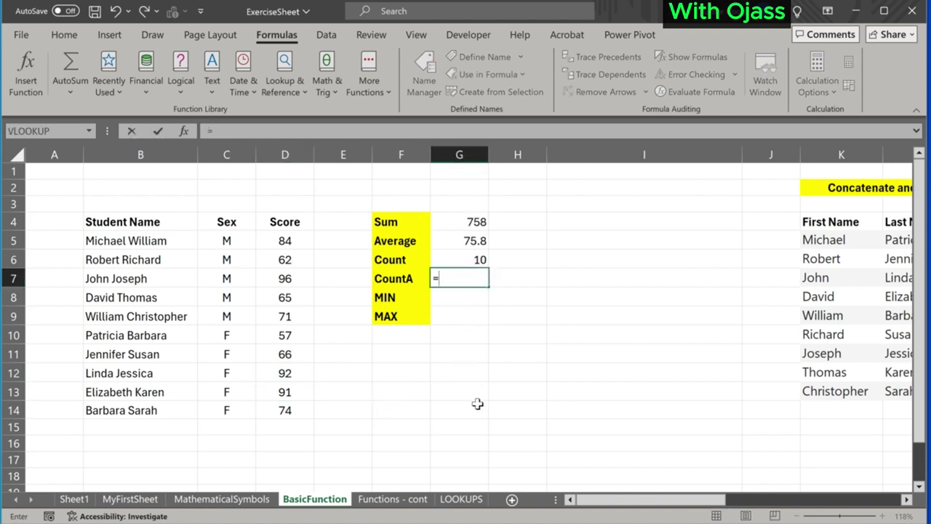
type("count")
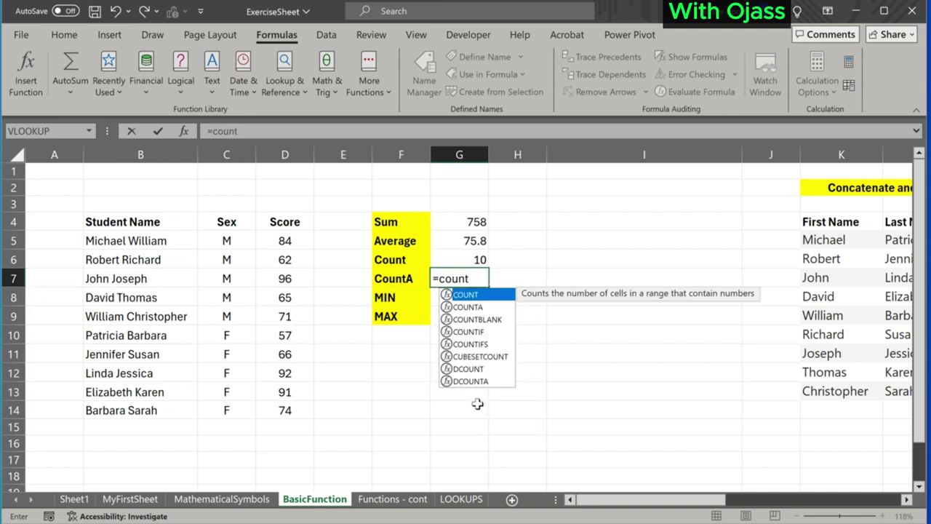
type("a")
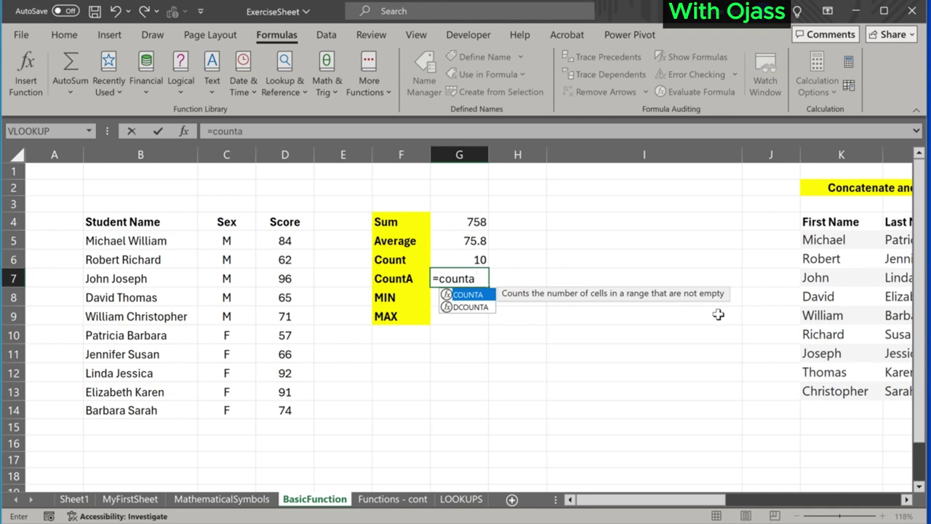
type("(")
left_click_drag(289, 241, 289, 406)
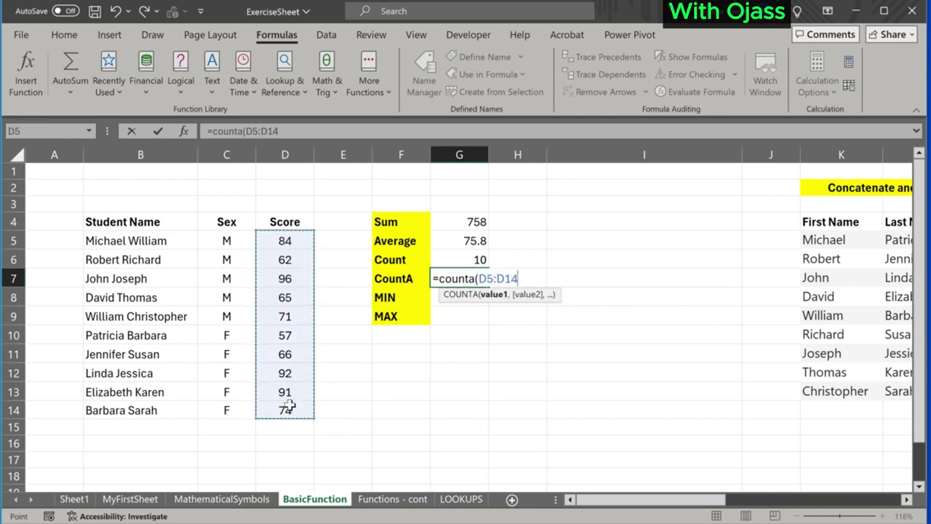
type(")")
key("Return")
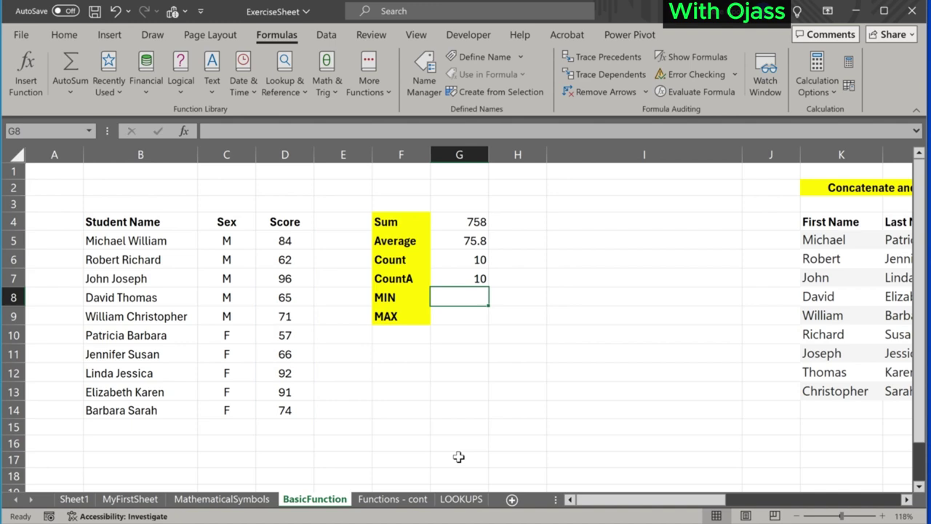
Replace D10's score with ABC so Count drops to 9 and Sum to 701.
left_click(285, 335)
type("ABC")
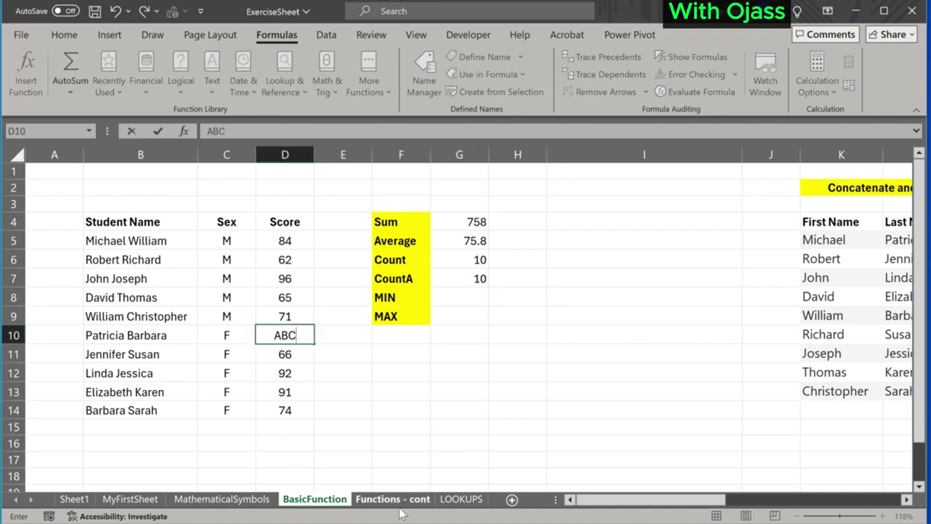
key("Return")
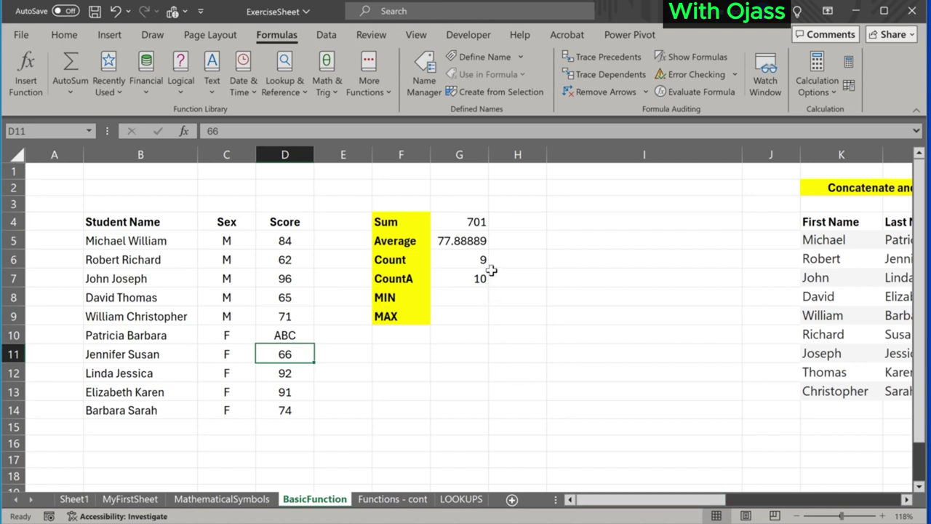
left_click(301, 336)
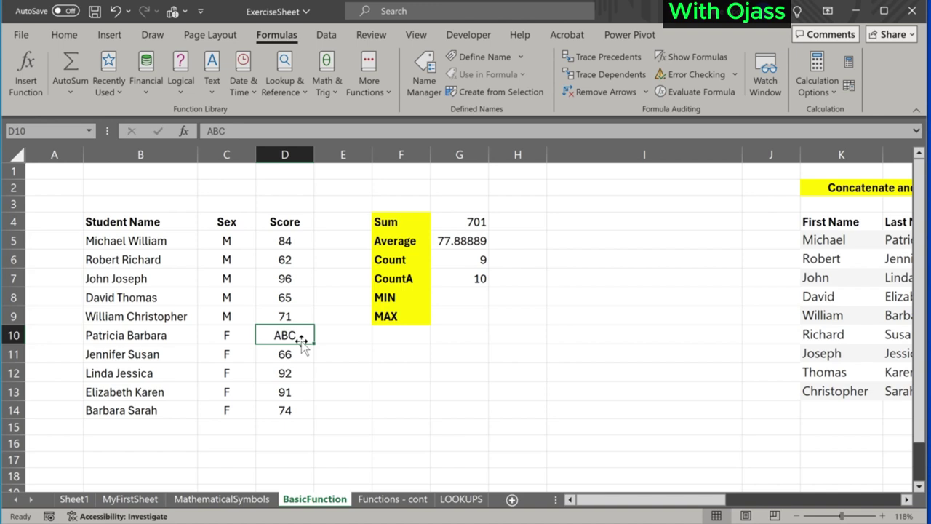
left_click(484, 286)
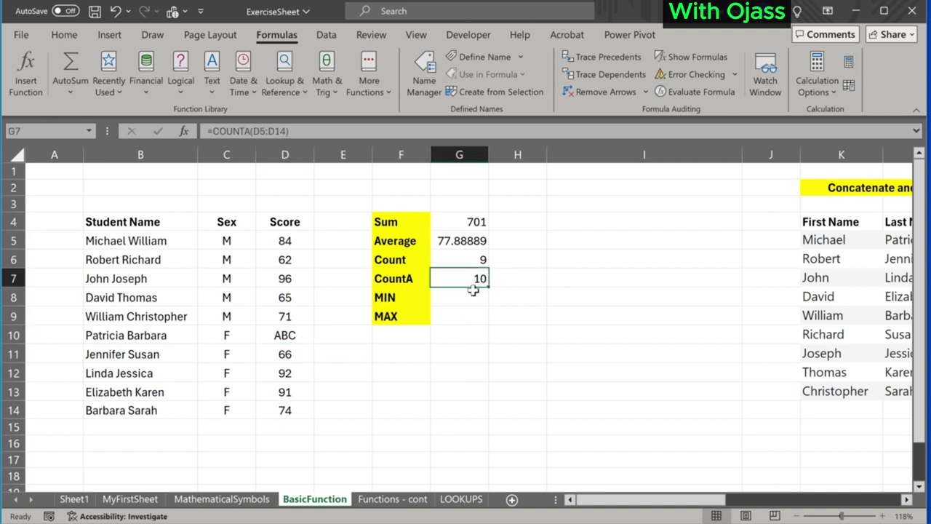
left_click(467, 296)
Enter =MIN(D5:D14) in G8, giving the minimum score 62.
type("=")
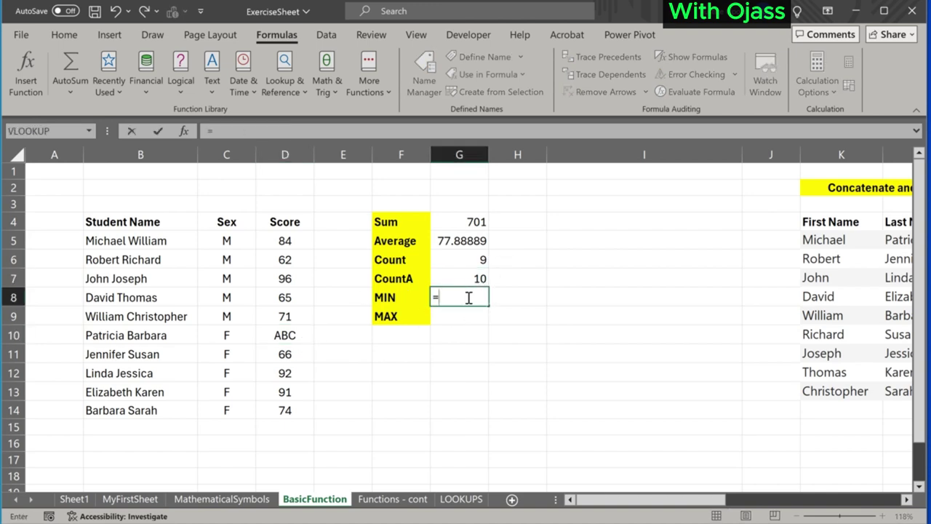
type("min")
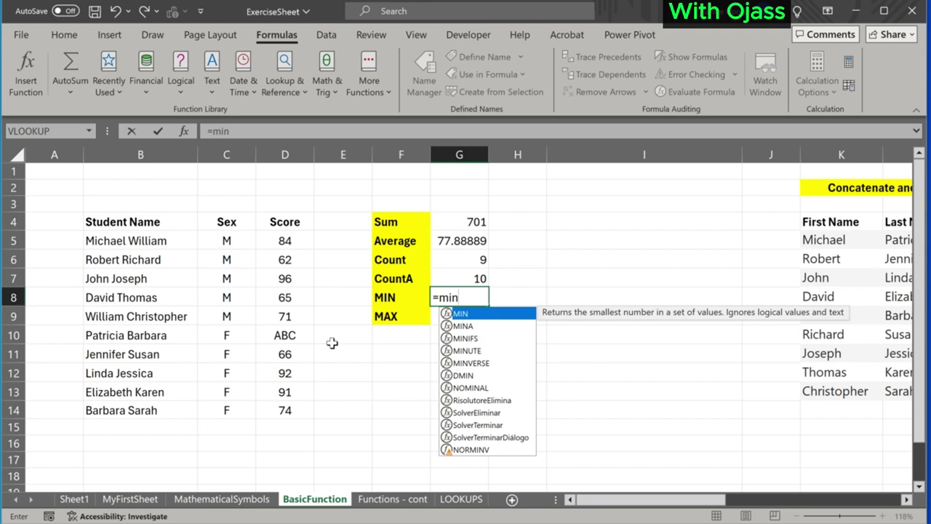
key("Tab")
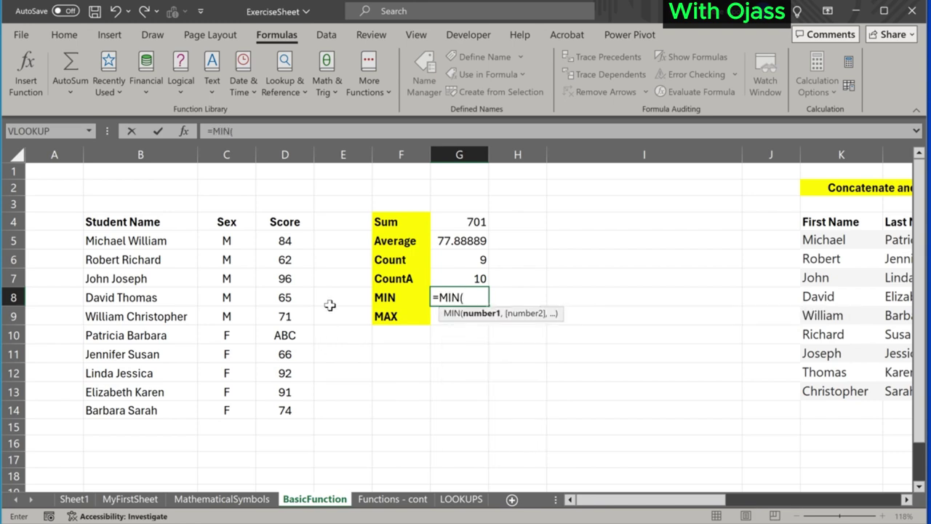
left_click_drag(284, 242, 291, 407)
type(")")
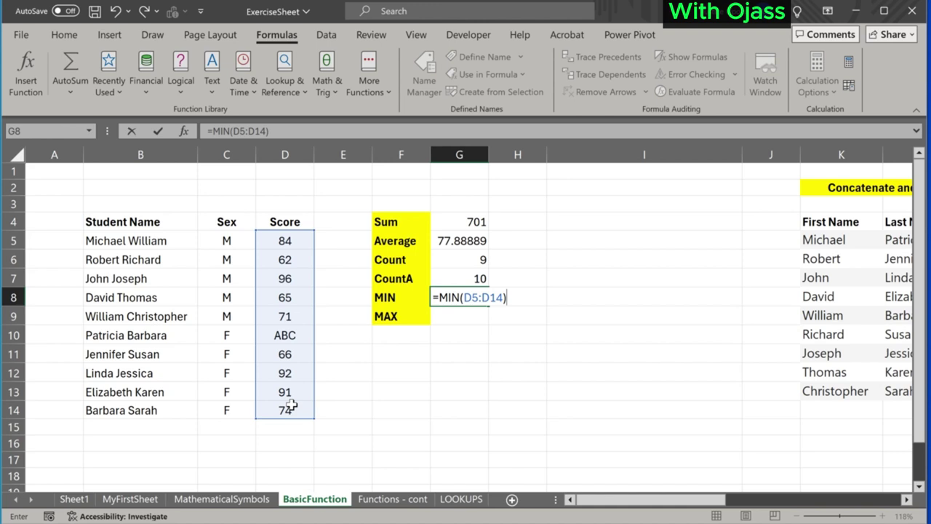
key("Return")
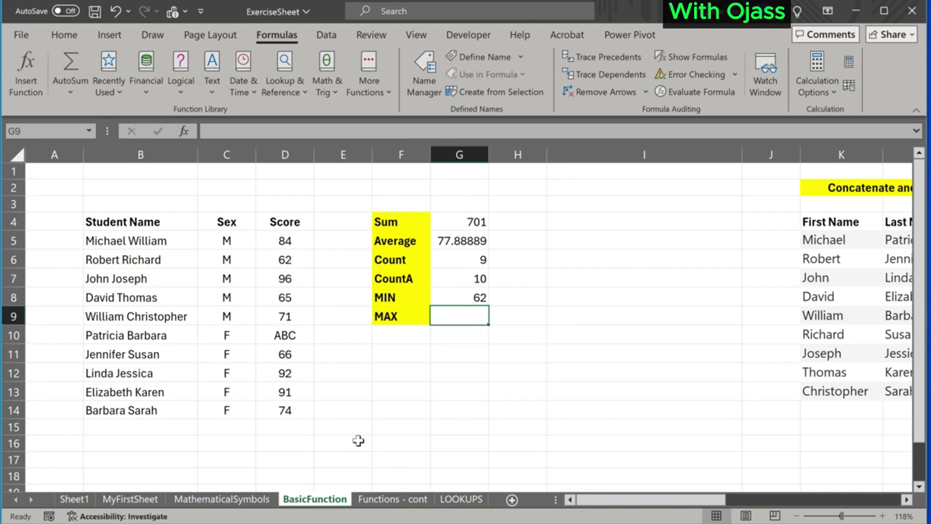
Enter =MAX(D5:D14) in G9, returning the maximum score 96.
type("=max")
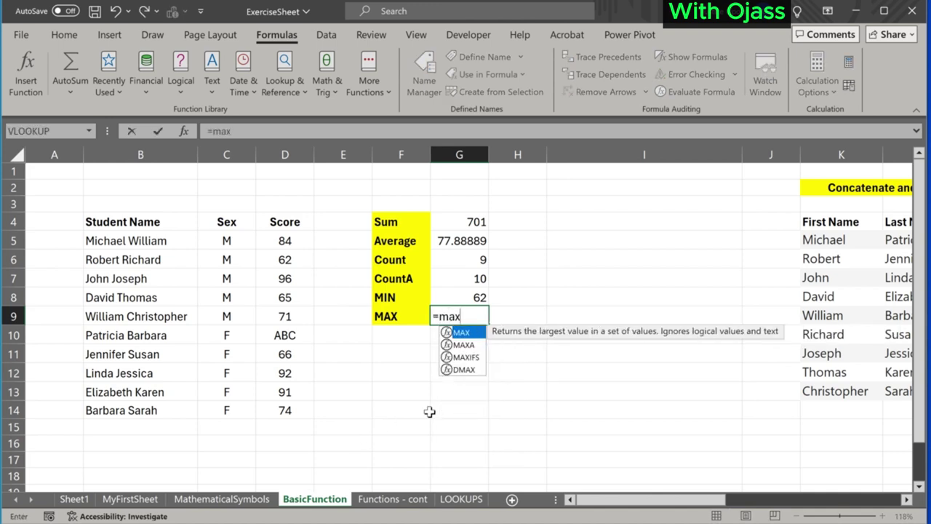
key("Tab")
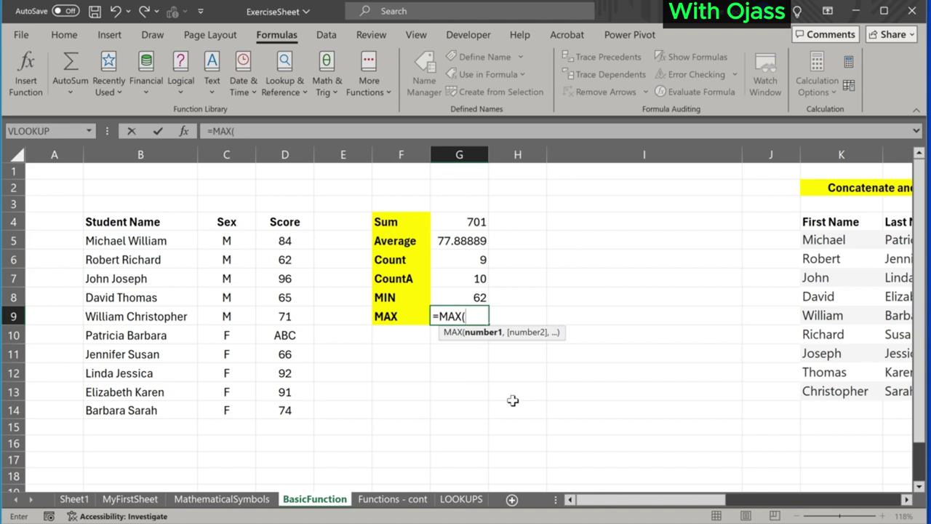
left_click_drag(281, 240, 282, 407)
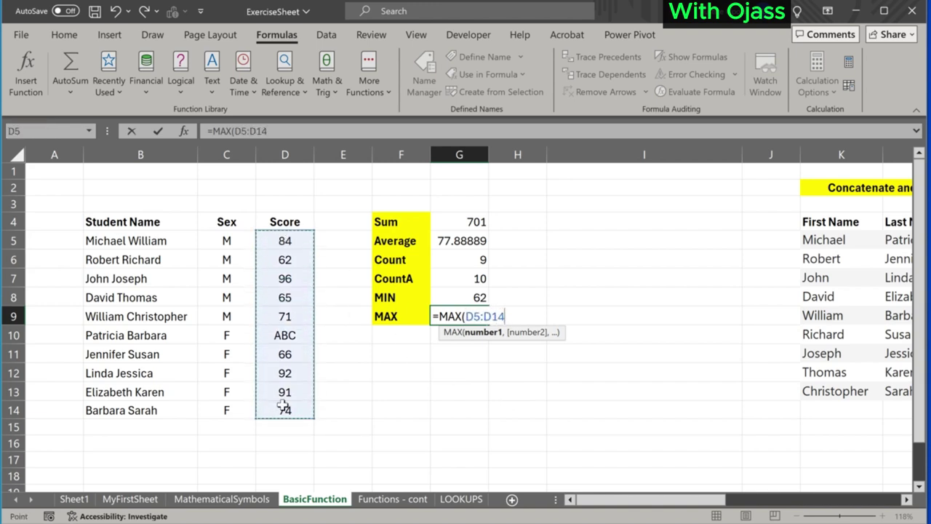
type(")")
key("Return")
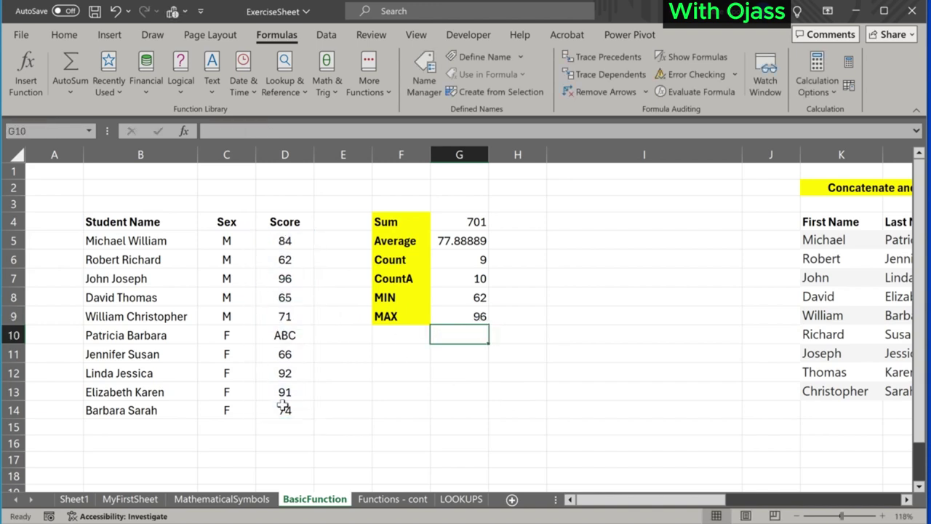
left_click(453, 409)
left_click(509, 376)
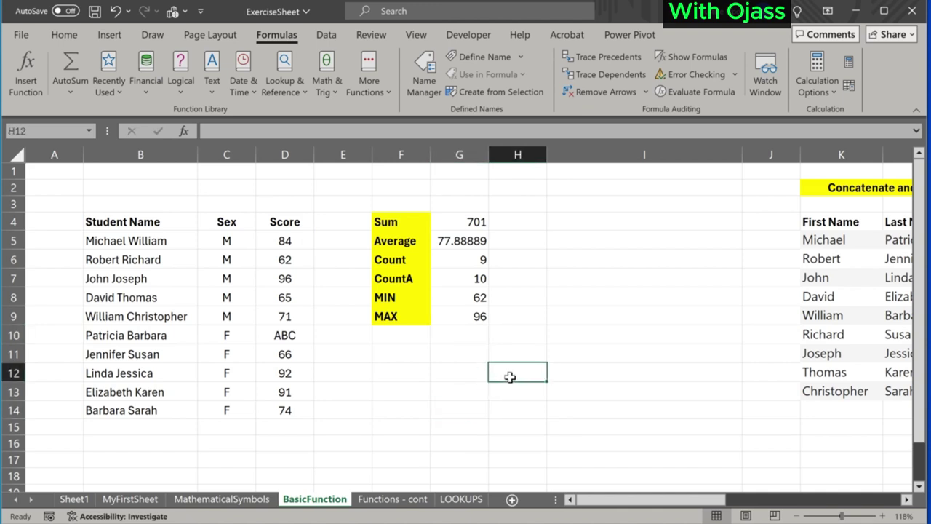
Scroll to the Concatenate and & table and widen the Name column N.
scroll(509, 376, "right", 3)
scroll(509, 376, "right", 2)
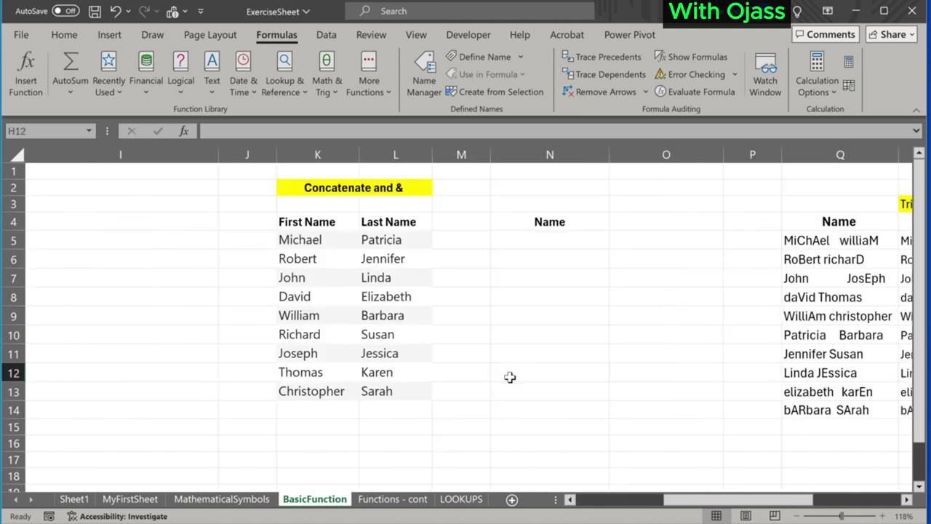
left_click(328, 192)
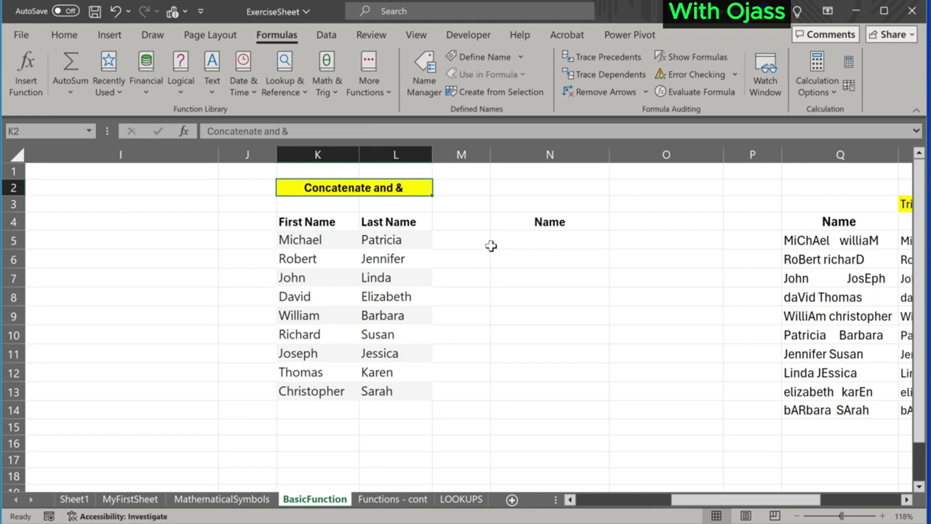
left_click_drag(612, 155, 666, 162)
Enter =CONCAT(K5," ",L5) in N5 to join the first and last names.
left_click(306, 240)
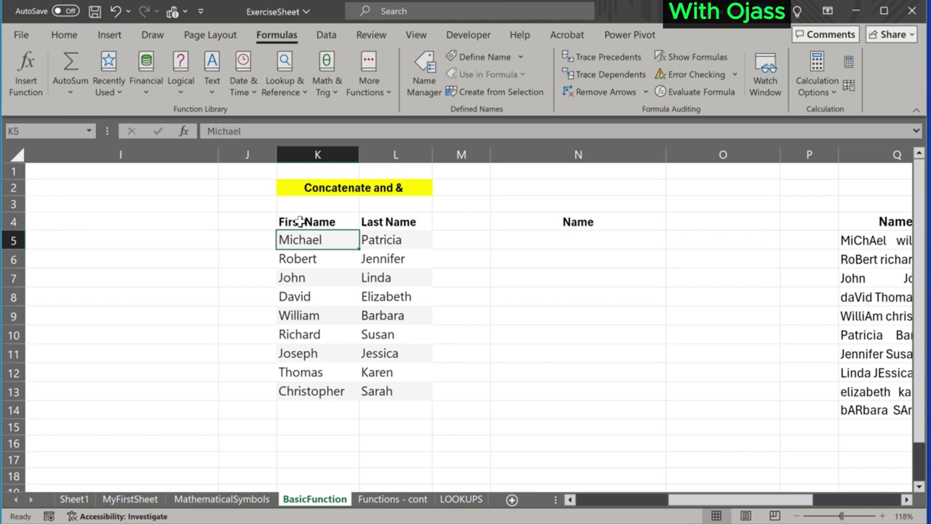
left_click(498, 246)
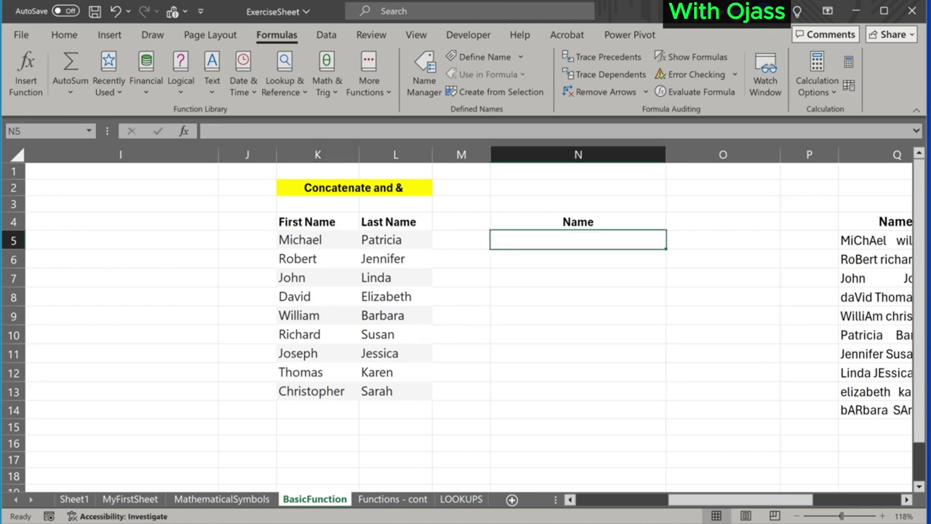
type("=con")
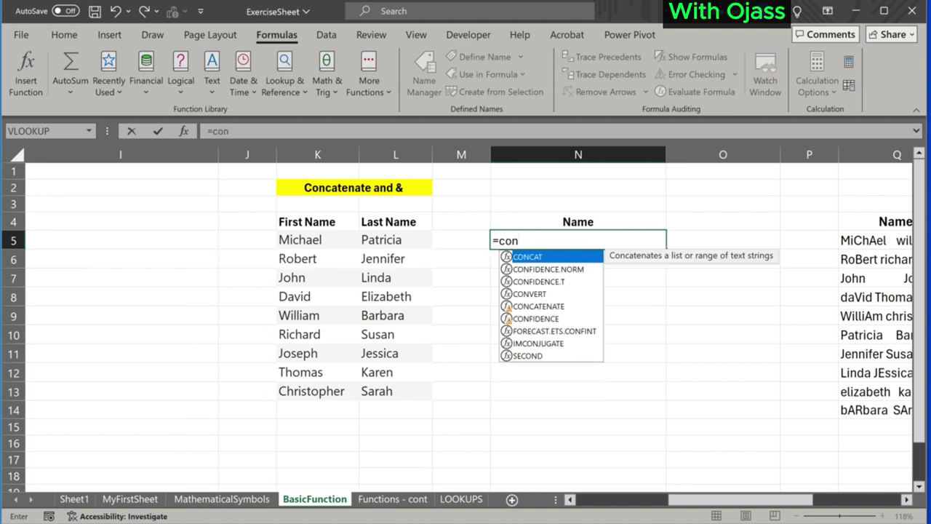
type("c")
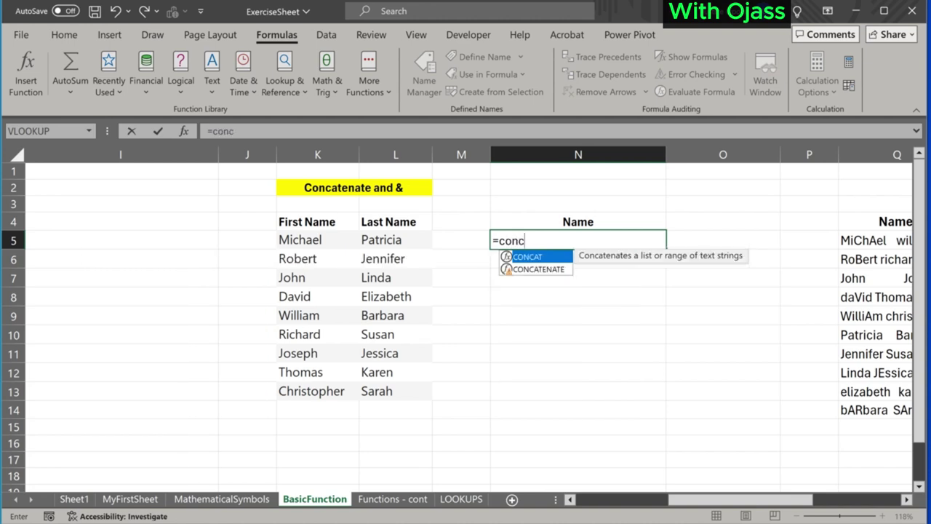
key("Tab")
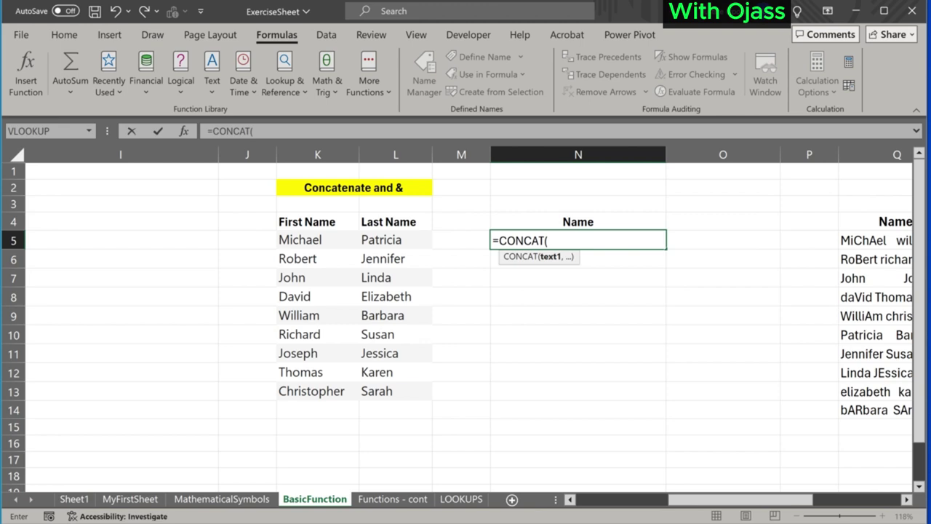
left_click(302, 242)
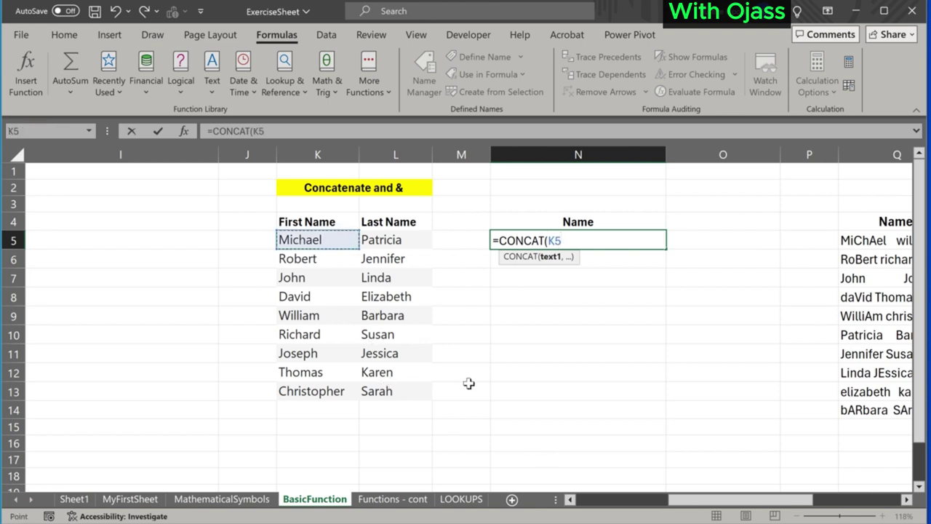
type(",")
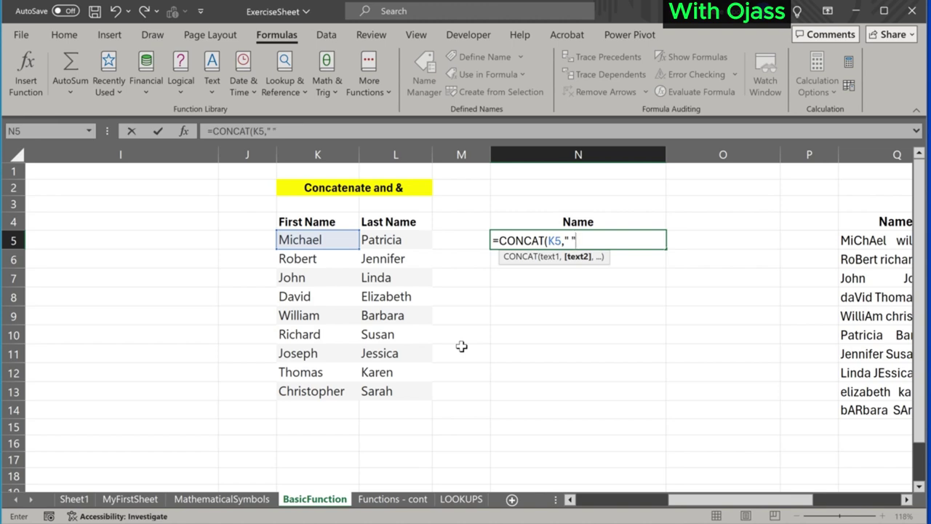
type(",")
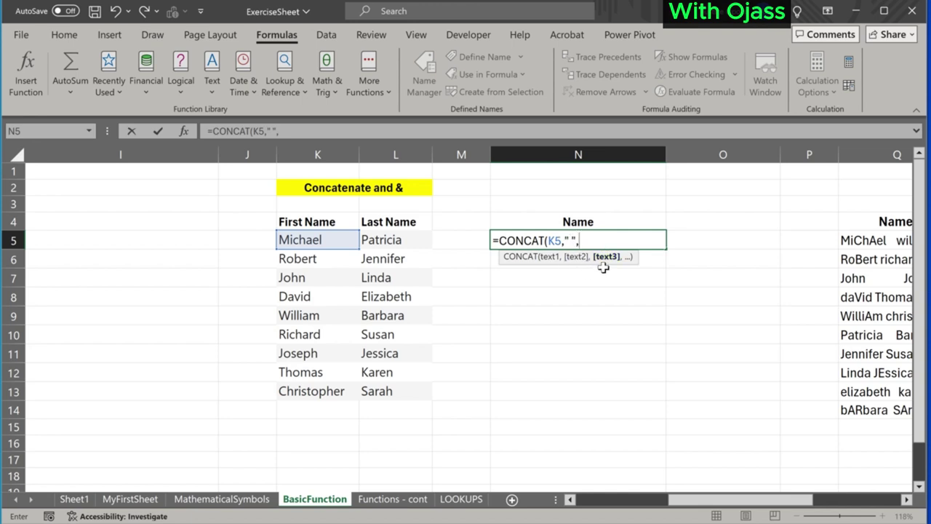
left_click(393, 240)
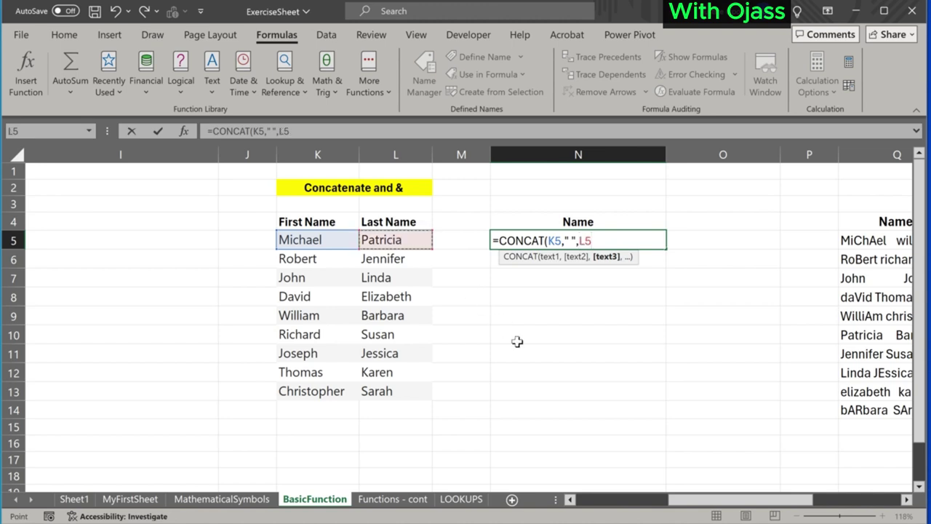
type(")")
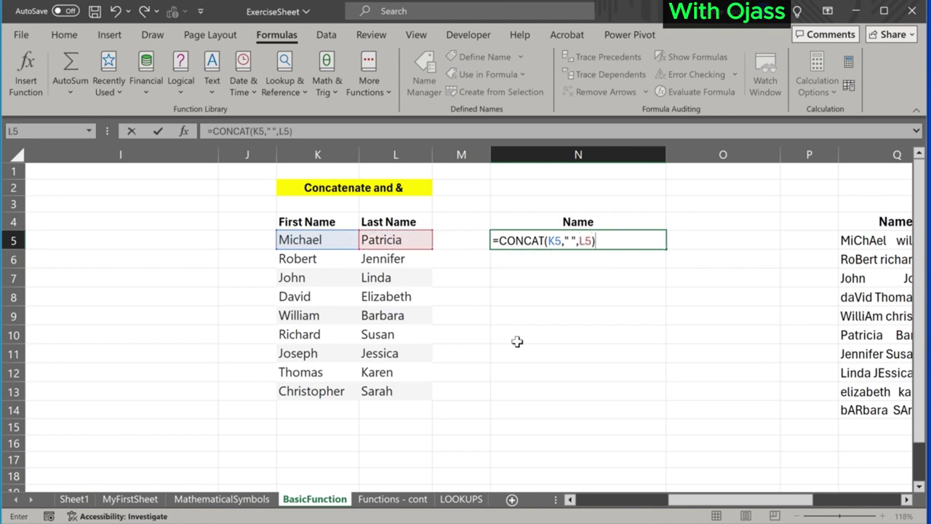
key("Return")
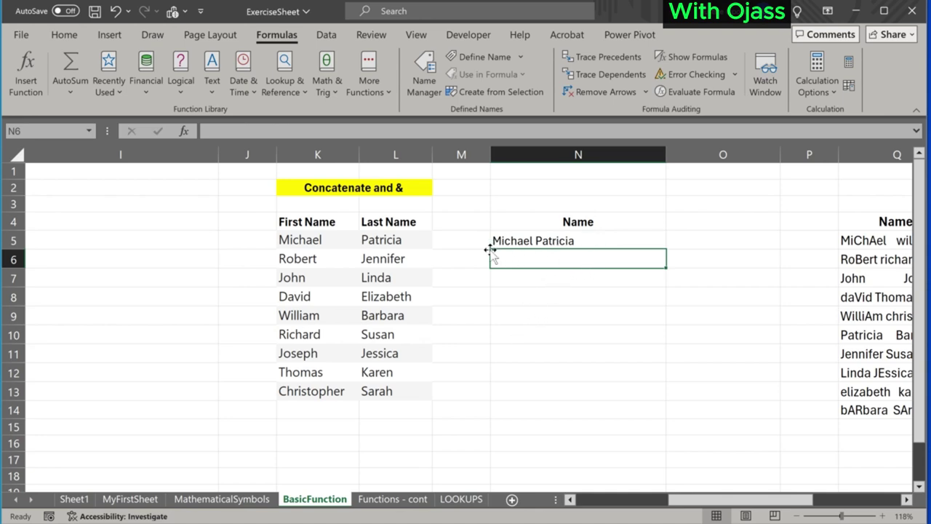
Fill the CONCAT formula down to N13, then undo the fill.
left_click(528, 242)
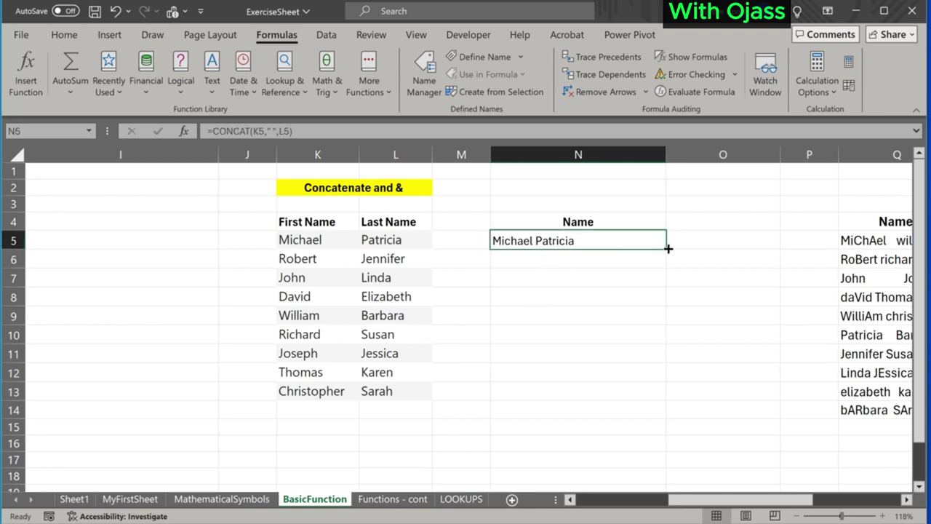
left_click_drag(665, 249, 673, 400)
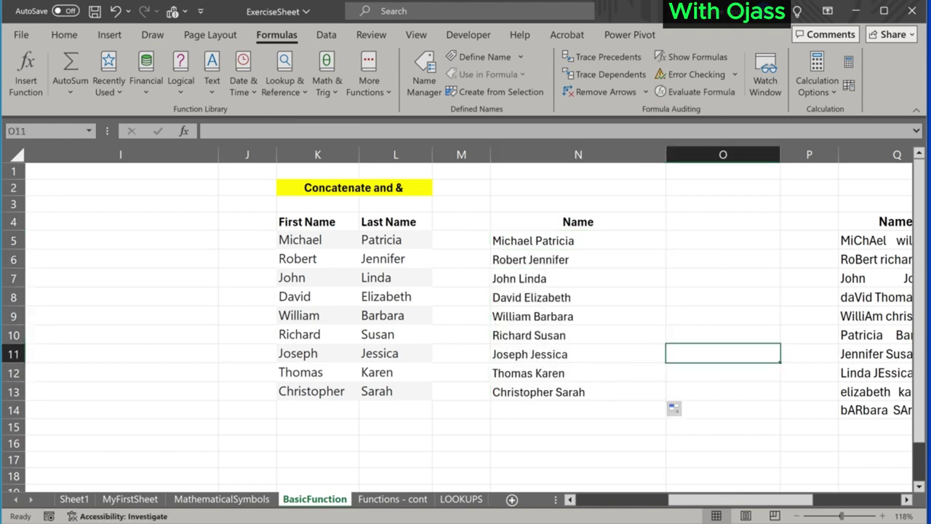
key("ctrl+z")
key("ctrl+z")
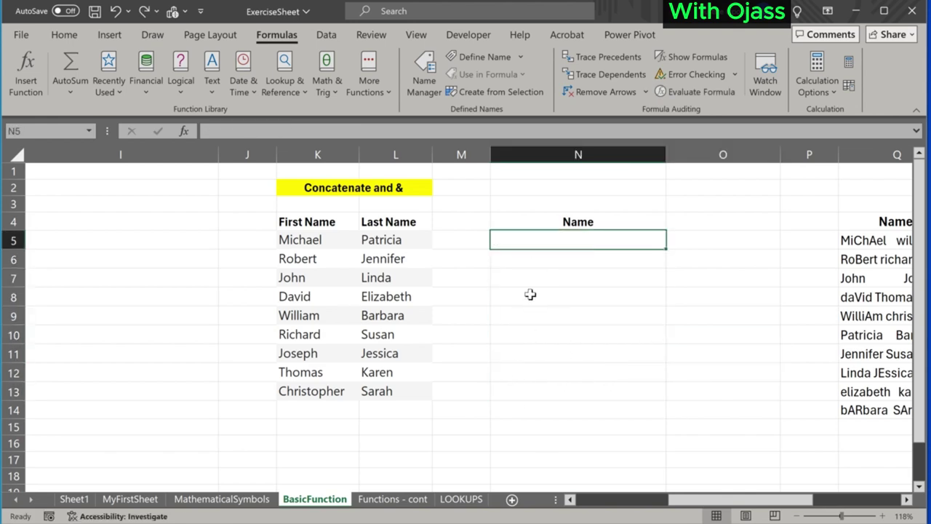
Build N5's full name with =K5&" "&L5 and fill it down through N13.
left_click(509, 260)
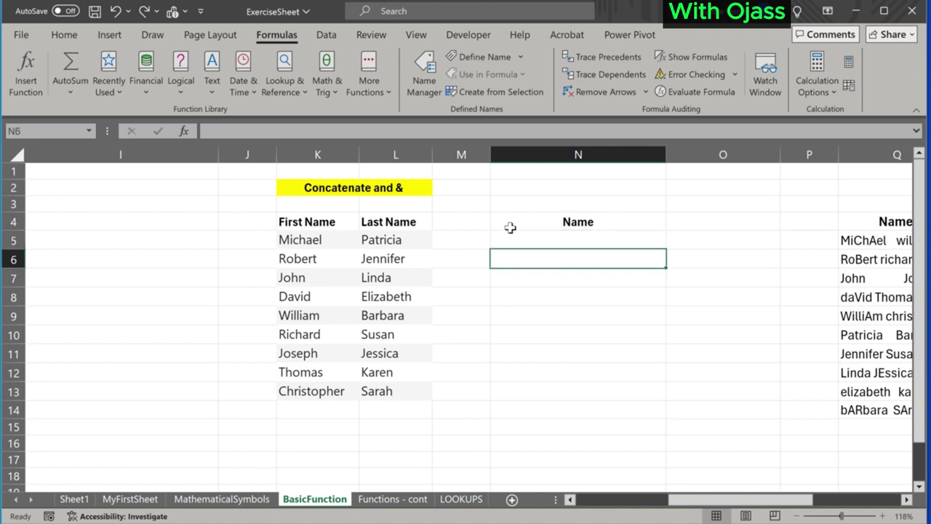
left_click(509, 238)
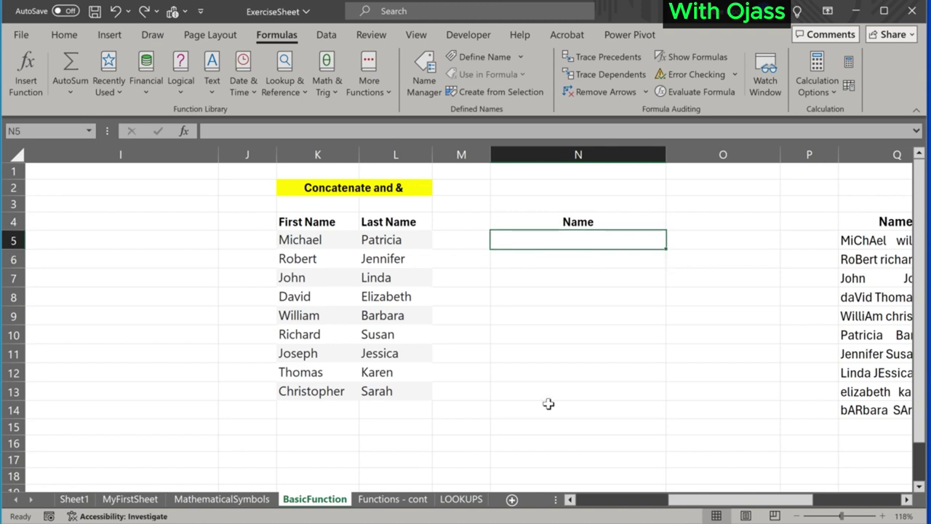
type("=")
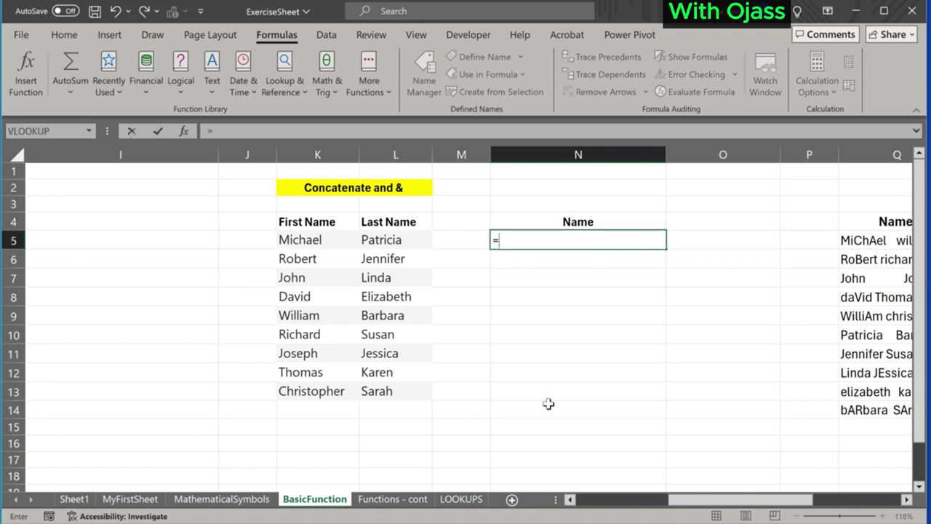
left_click(309, 241)
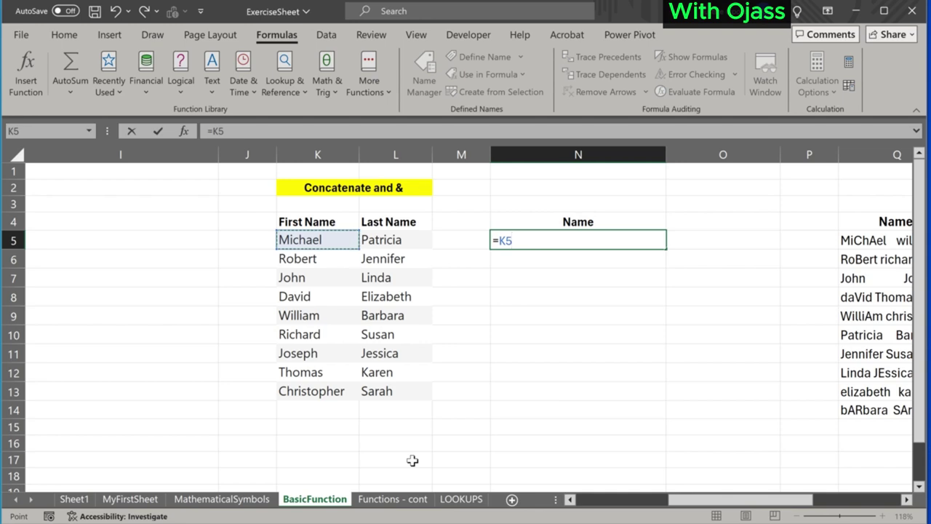
type("&")
type("\" \"&")
left_click(398, 240)
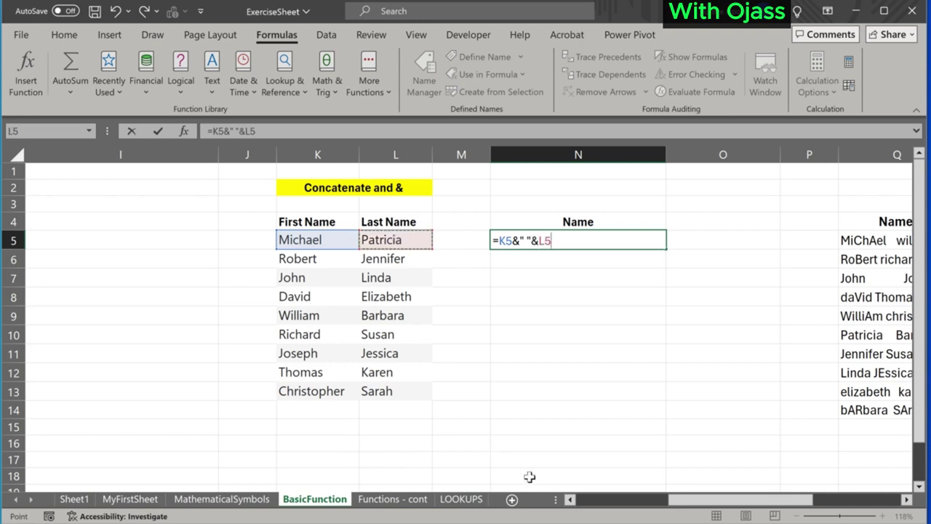
key("Return")
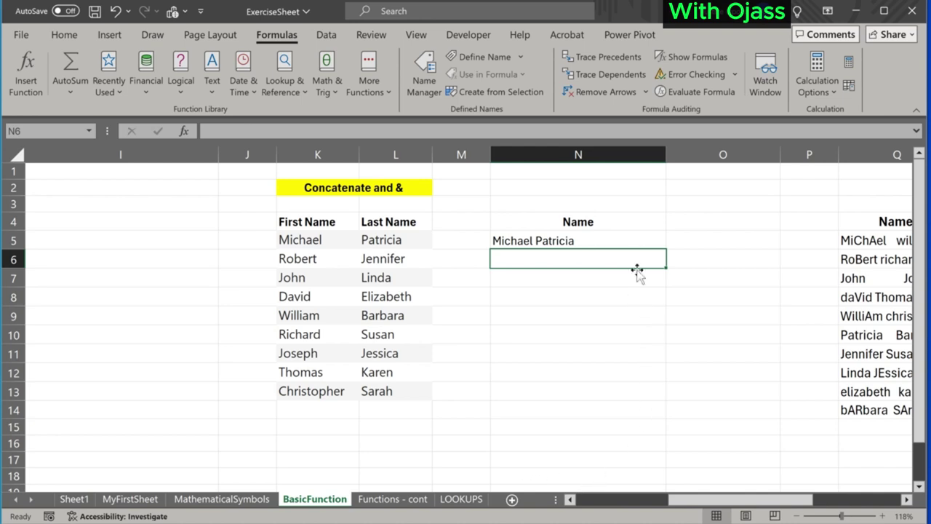
left_click(654, 241)
left_click_drag(665, 249, 665, 397)
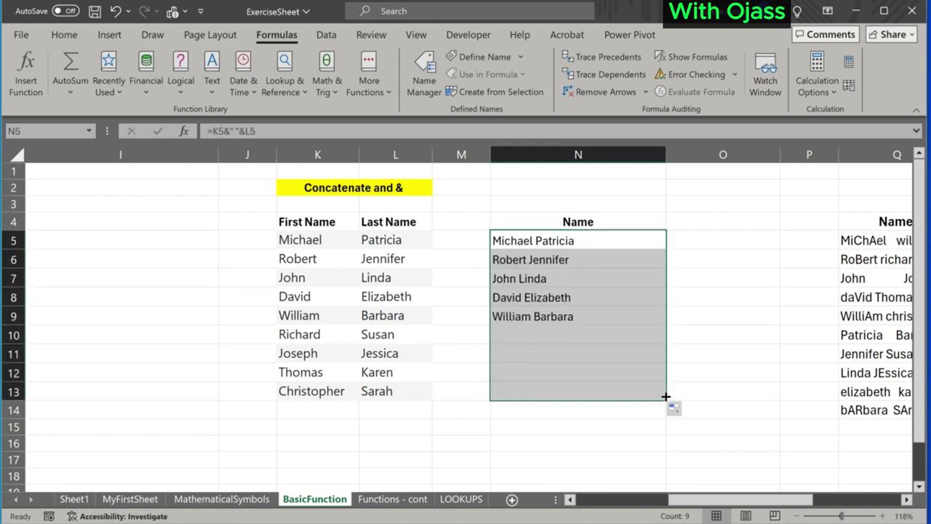
left_click(723, 313)
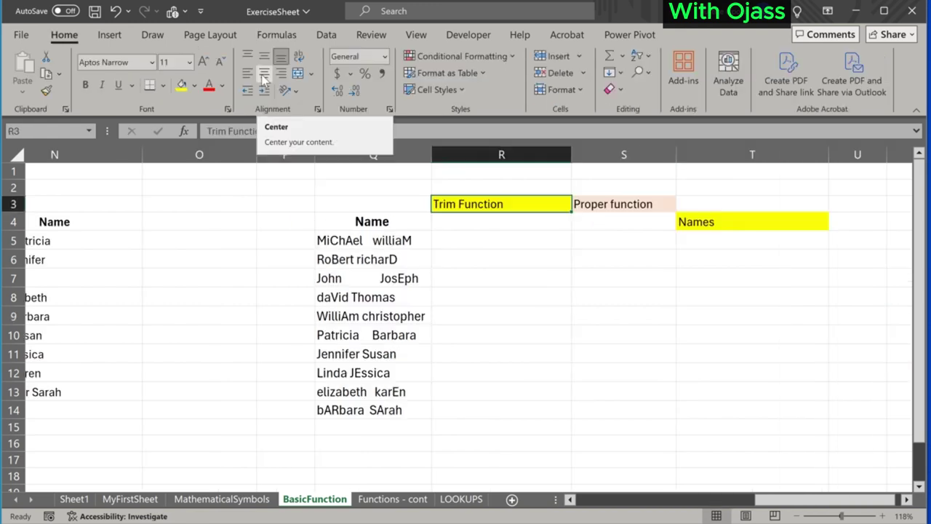
Centre the Trim Function heading and enter =TRIM(Q5) in R5.
left_click(264, 73)
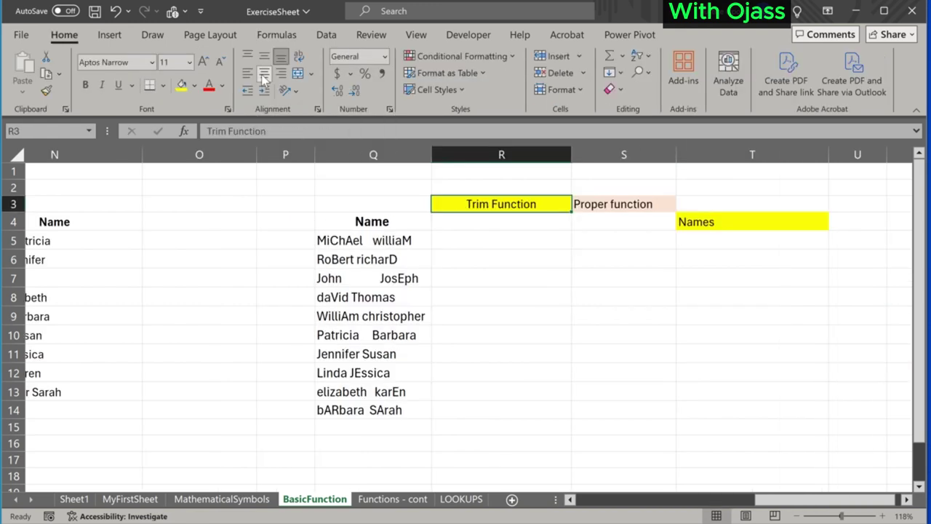
left_click(454, 240)
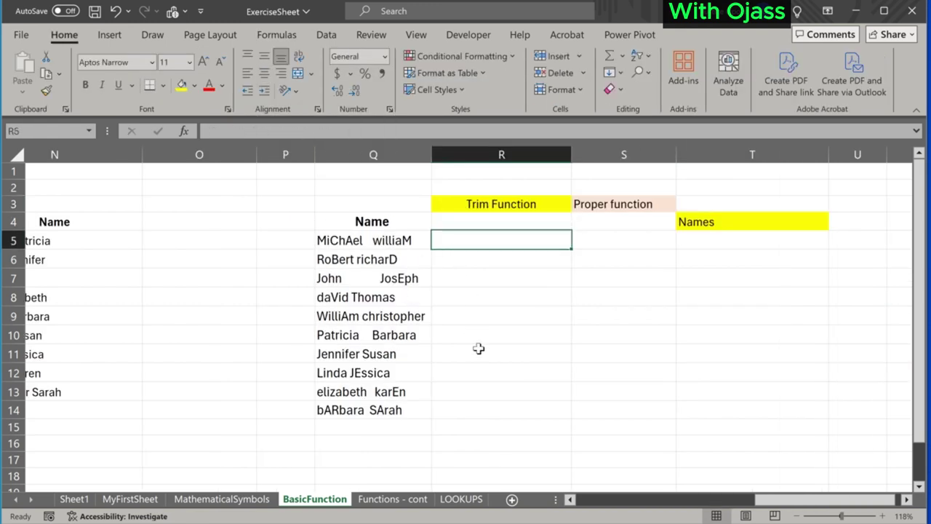
type("=t")
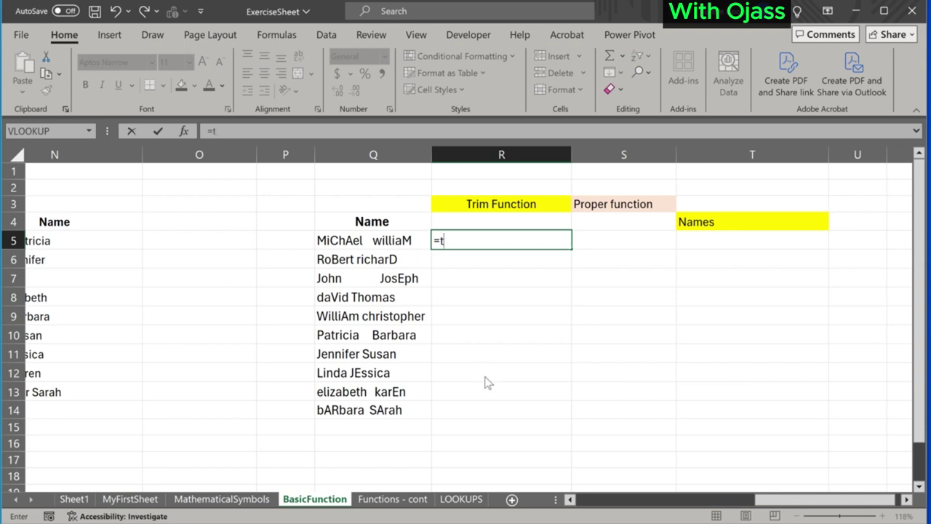
type("rim")
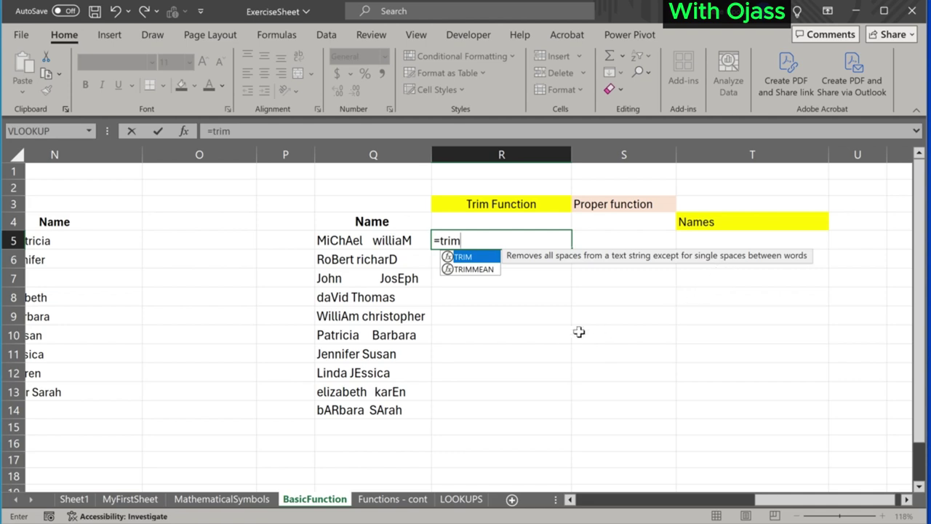
key("Tab")
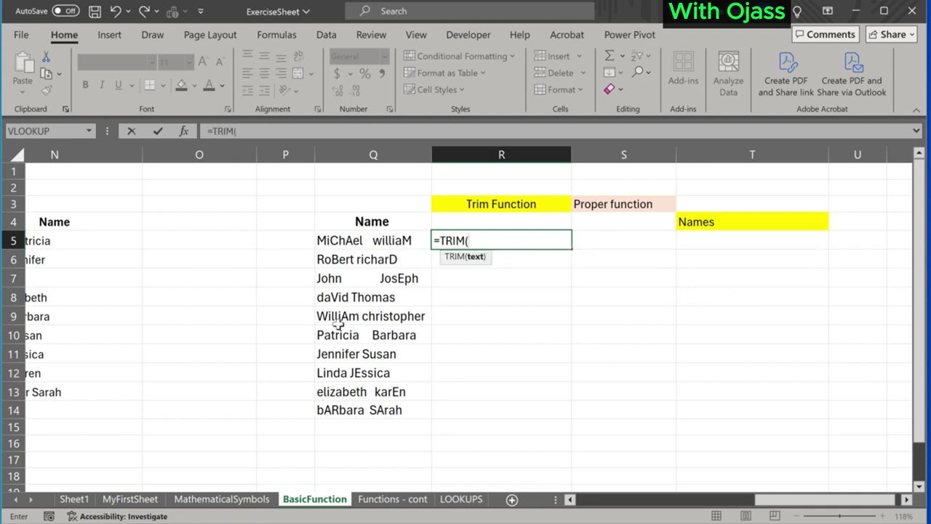
left_click(348, 242)
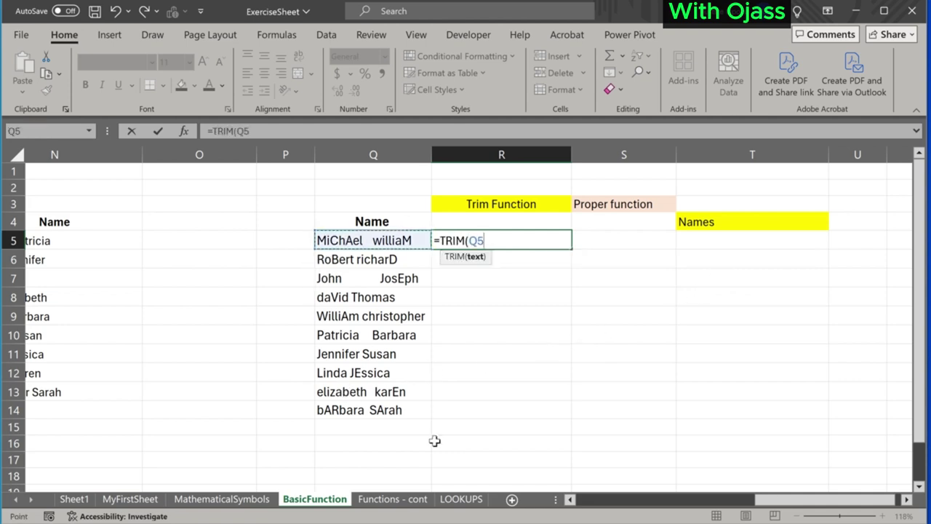
type(")")
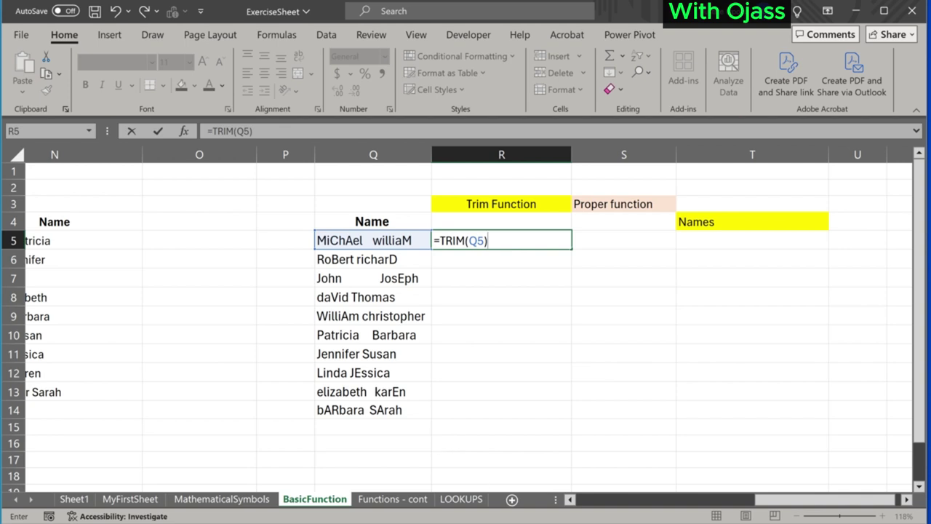
key("Return")
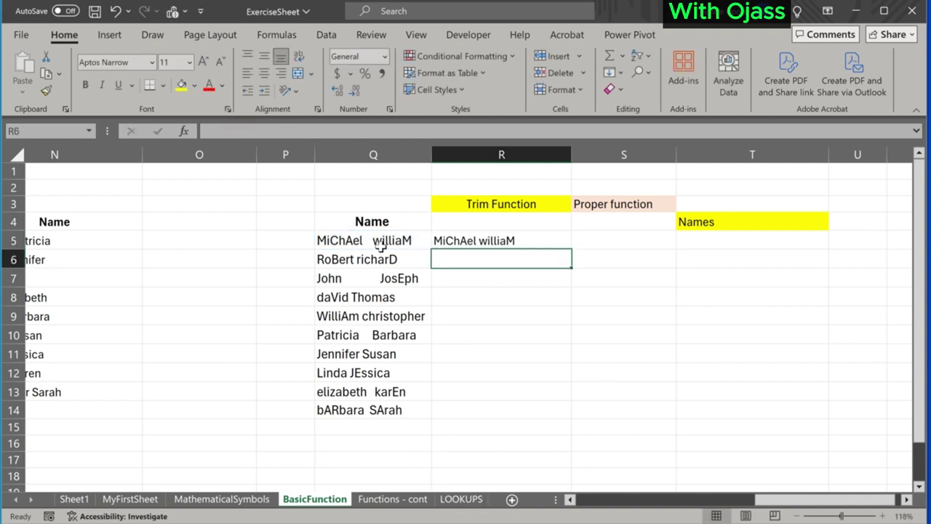
Fill the TRIM formula down to R14 and check the copied formula in R8.
left_click(502, 246)
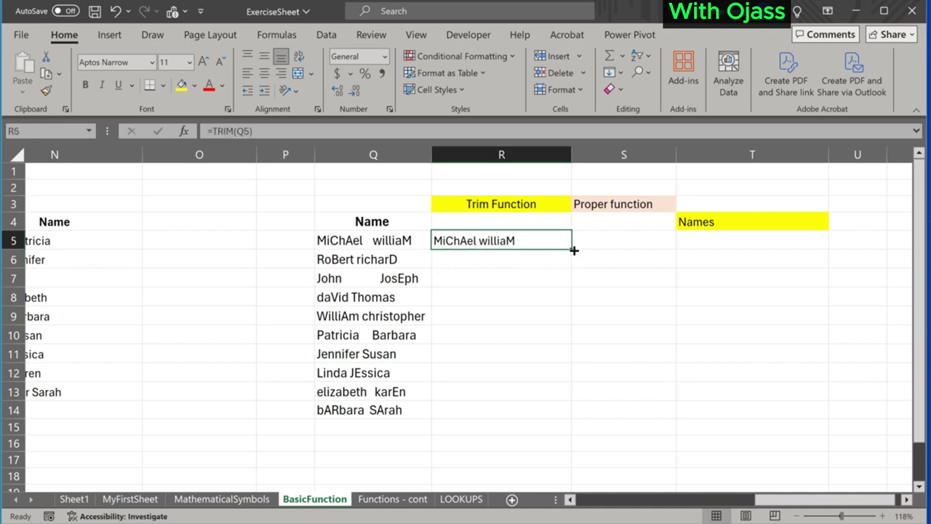
left_click_drag(574, 251, 584, 414)
left_click(609, 439)
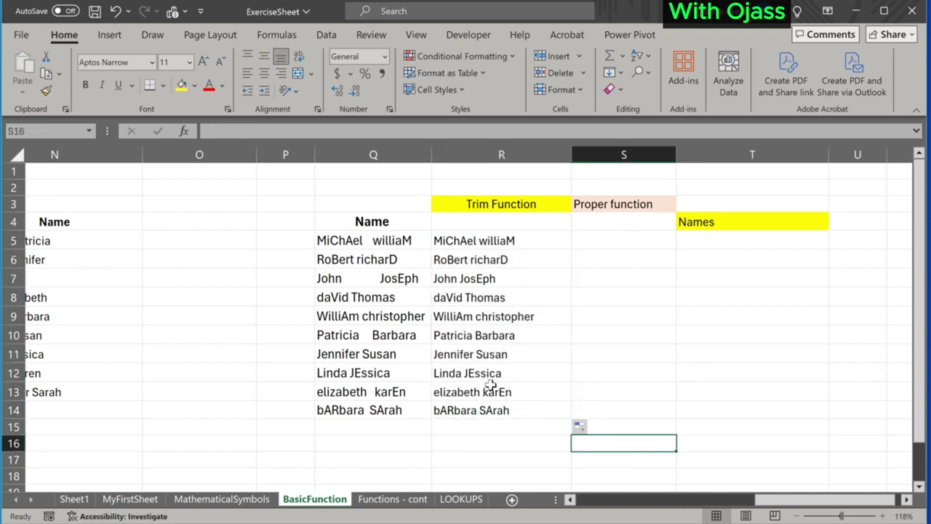
left_click(437, 311)
left_click(448, 298)
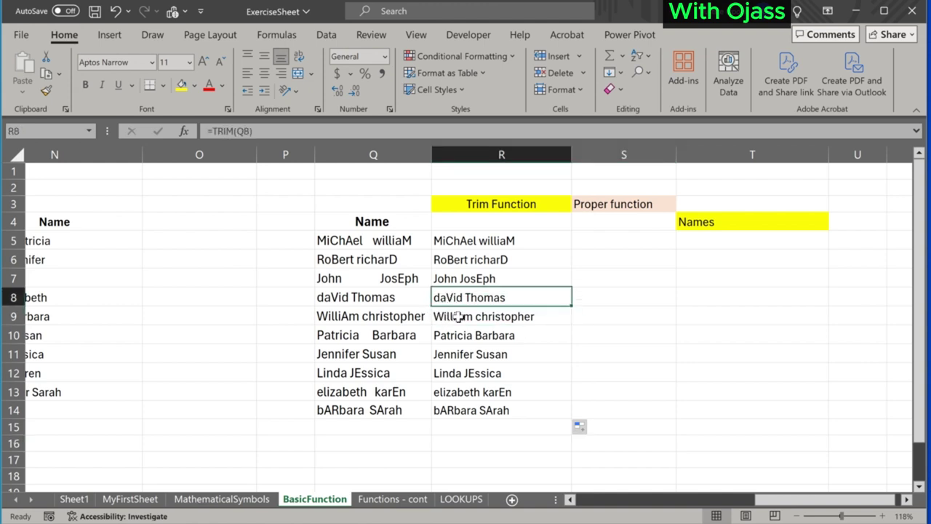
Enter =PROPER(Q5) in S5 and fill it down through S14 to capitalise each name.
left_click(594, 240)
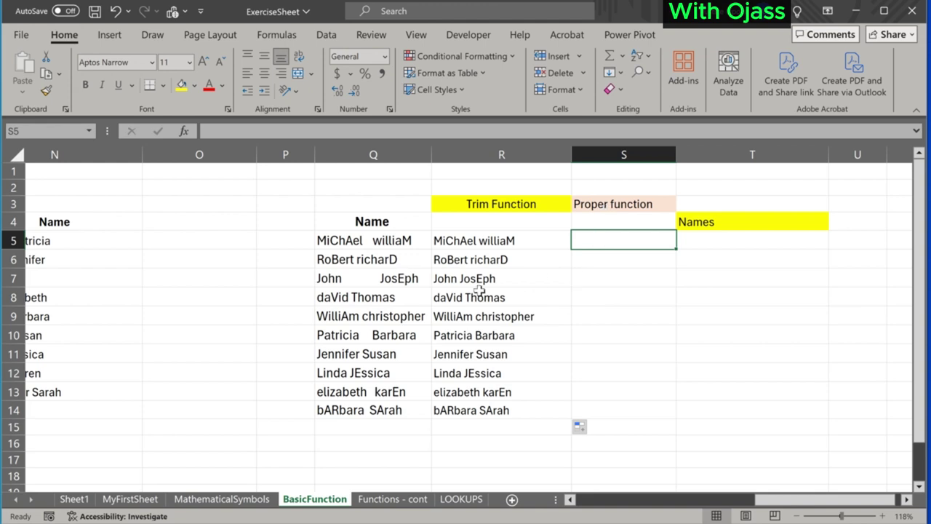
type("=proper")
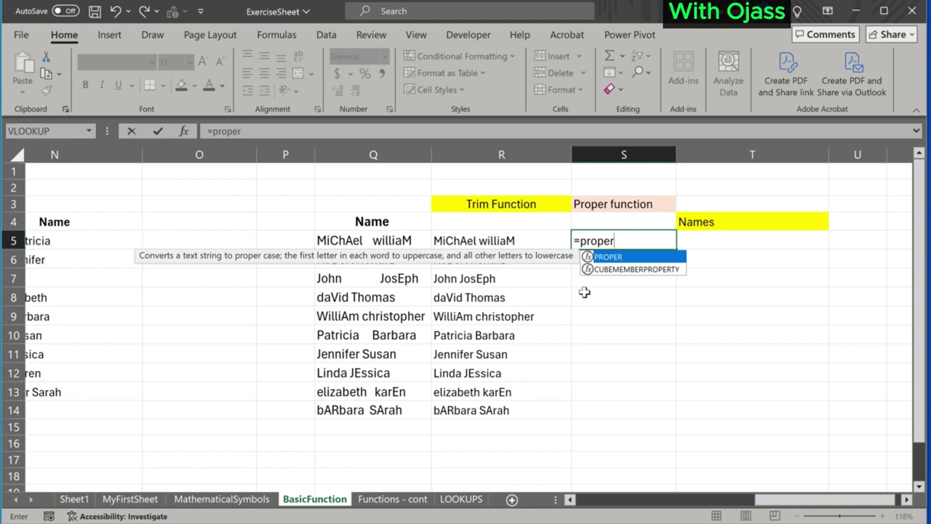
key("Tab")
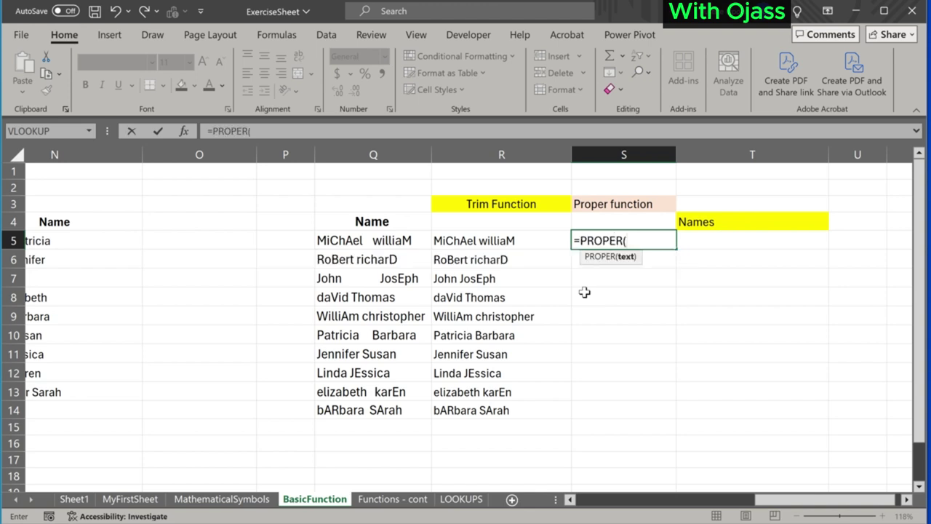
left_click(356, 239)
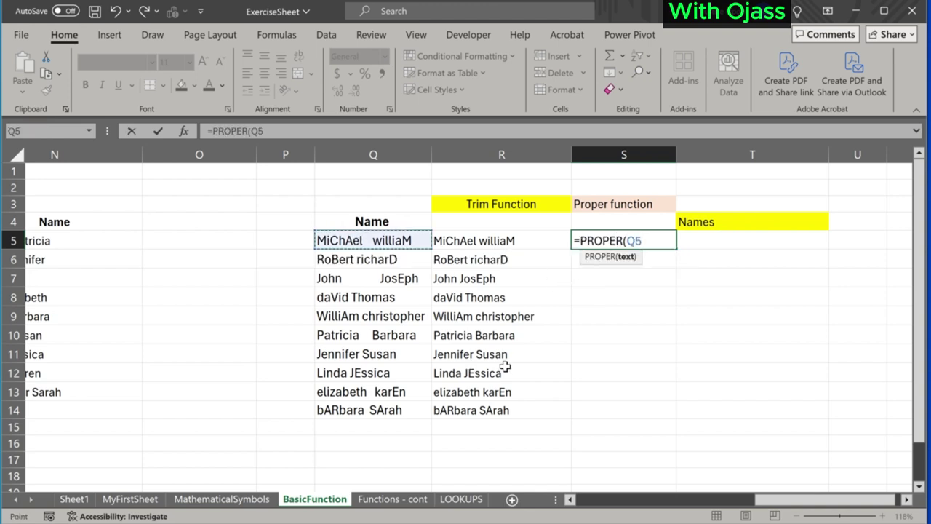
type(")")
key("Return")
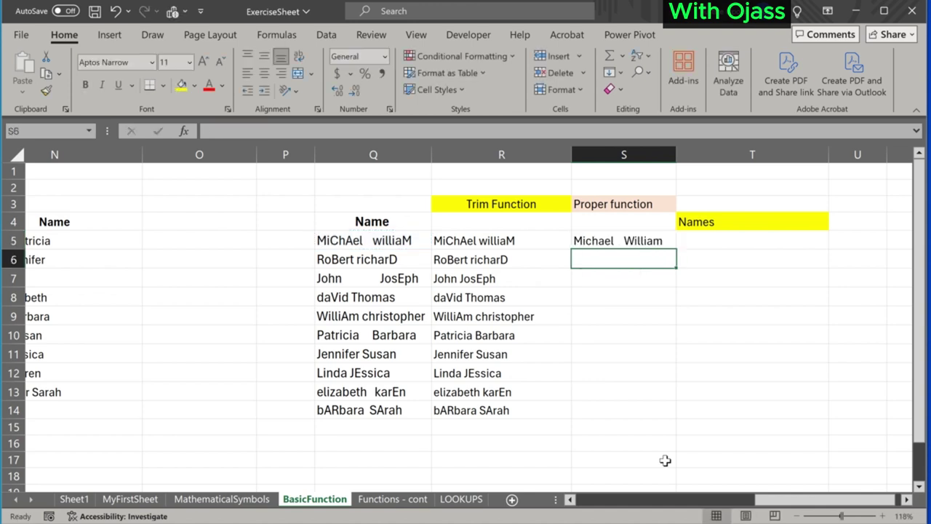
left_click(654, 241)
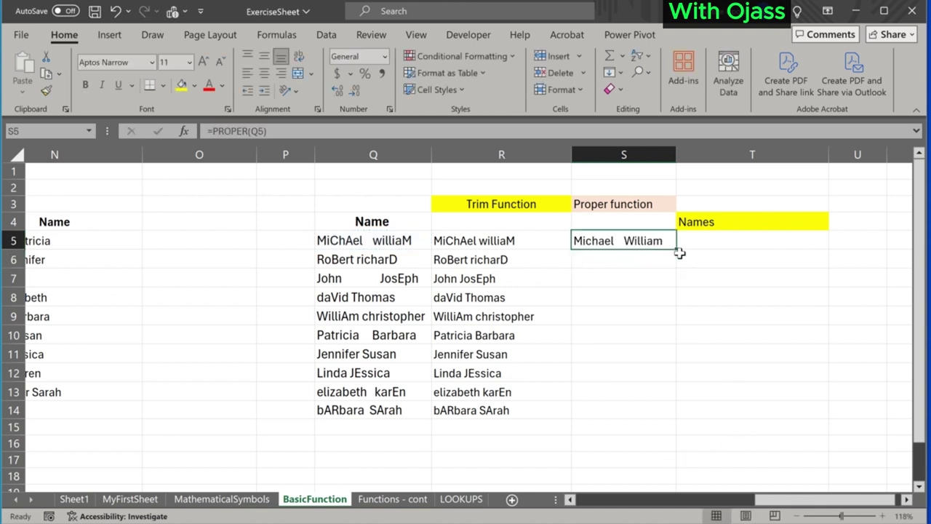
left_click_drag(674, 248, 661, 414)
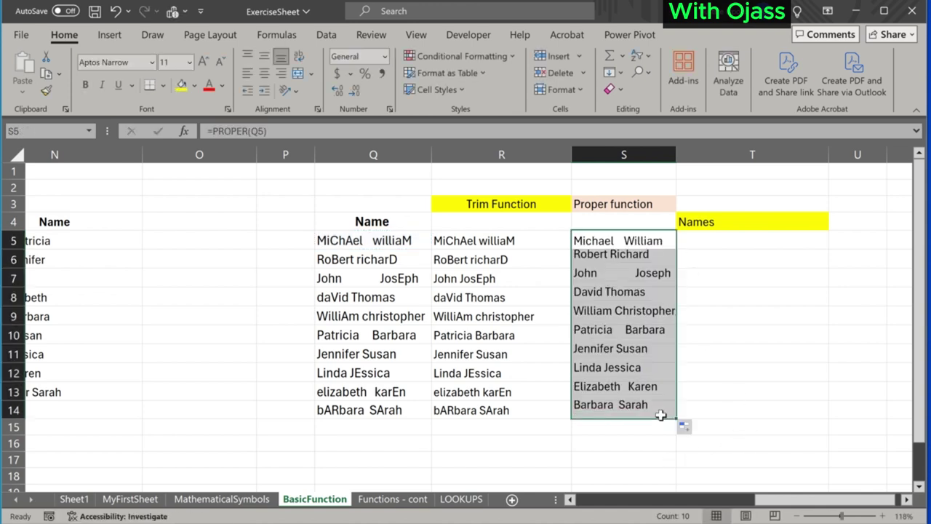
left_click(723, 399)
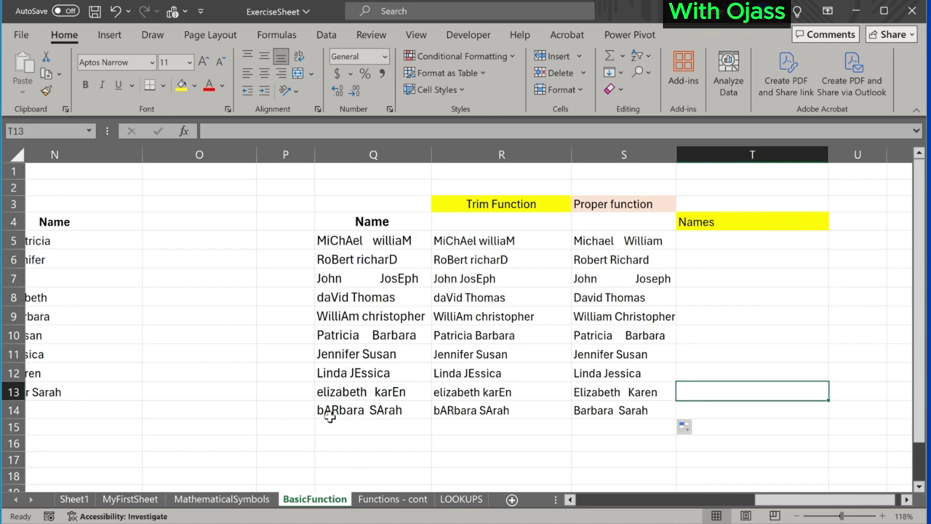
Enter =TRIM(PROPER(Q5)) in T5 to clean and capitalise the first name.
scroll(294, 393, "left", 2)
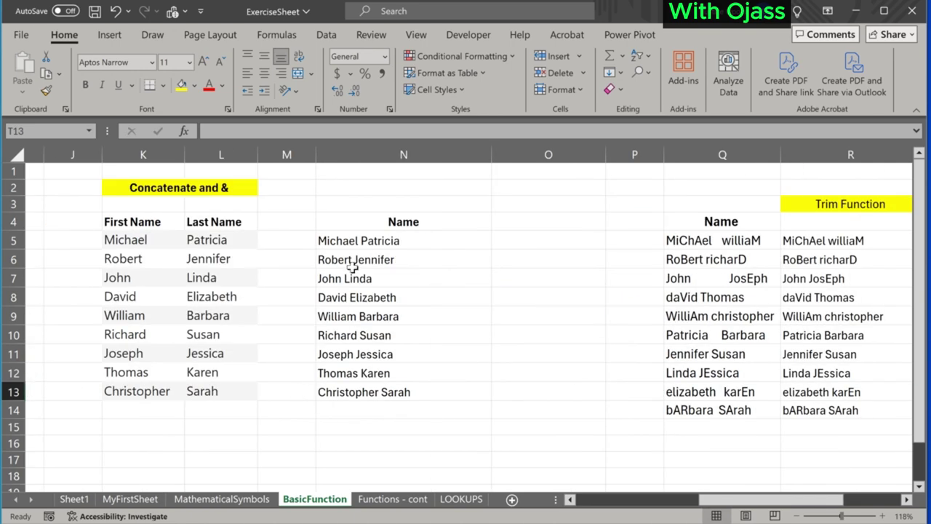
scroll(489, 329, "right", 3)
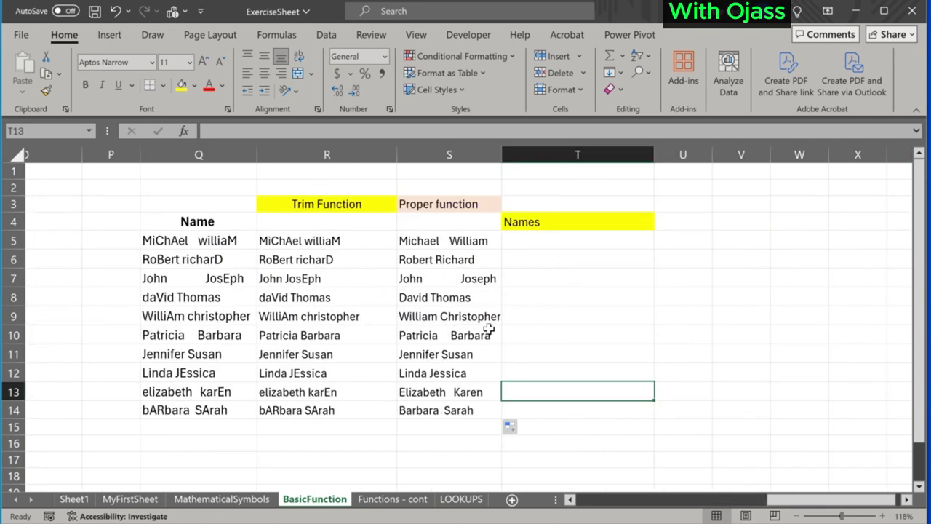
left_click(532, 247)
type("=")
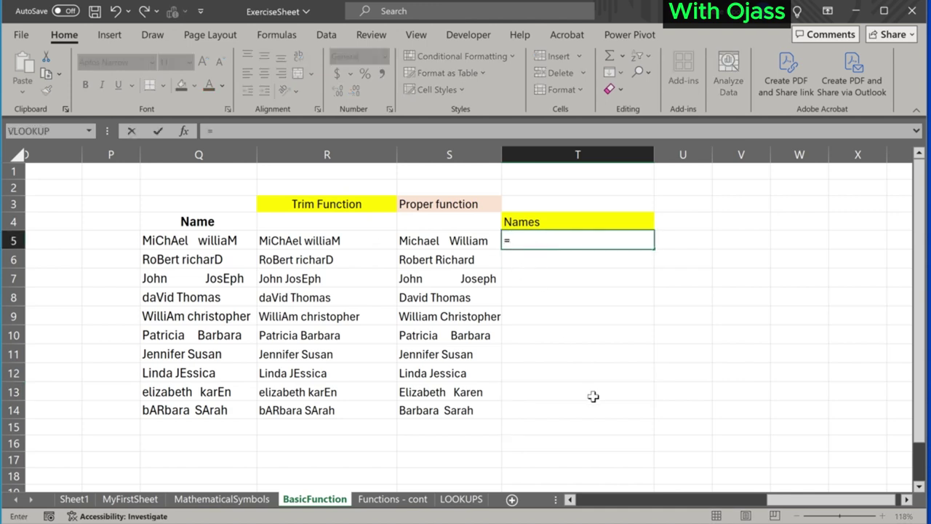
type("tri")
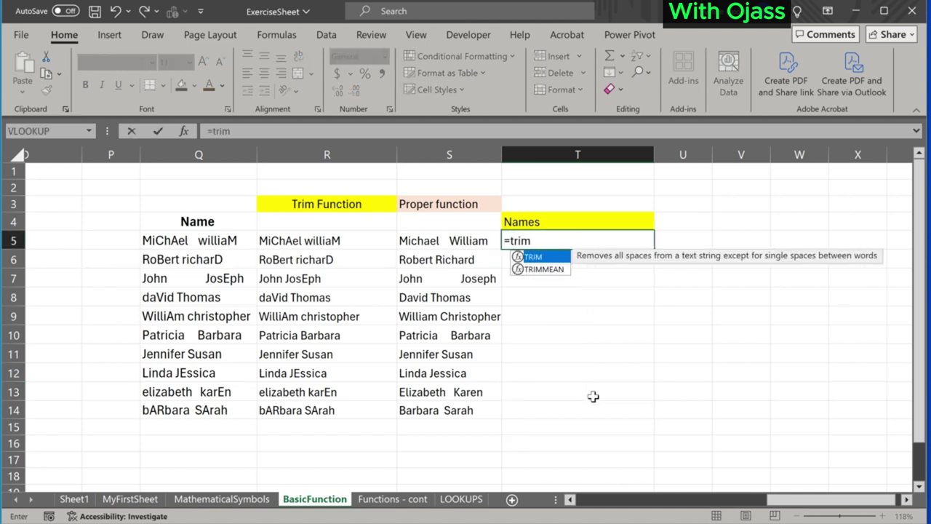
type("m")
key("Tab")
type("P")
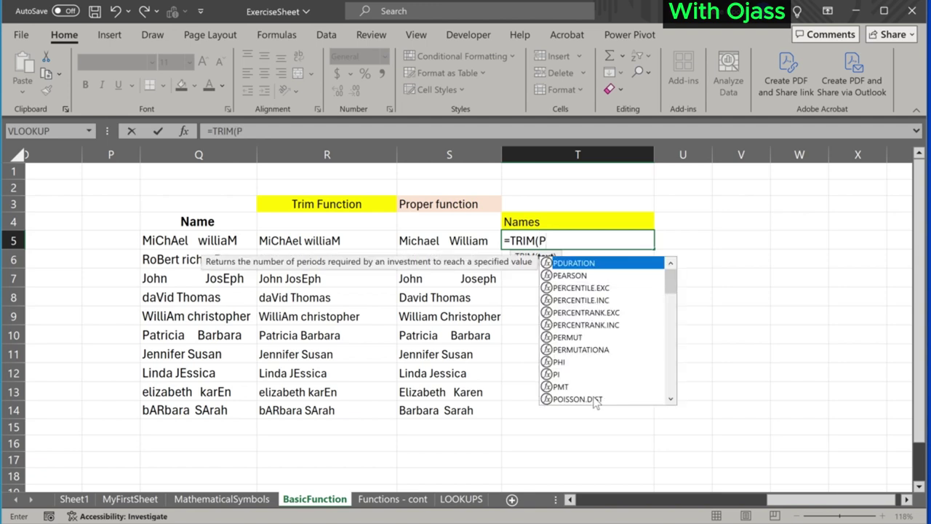
type("rope")
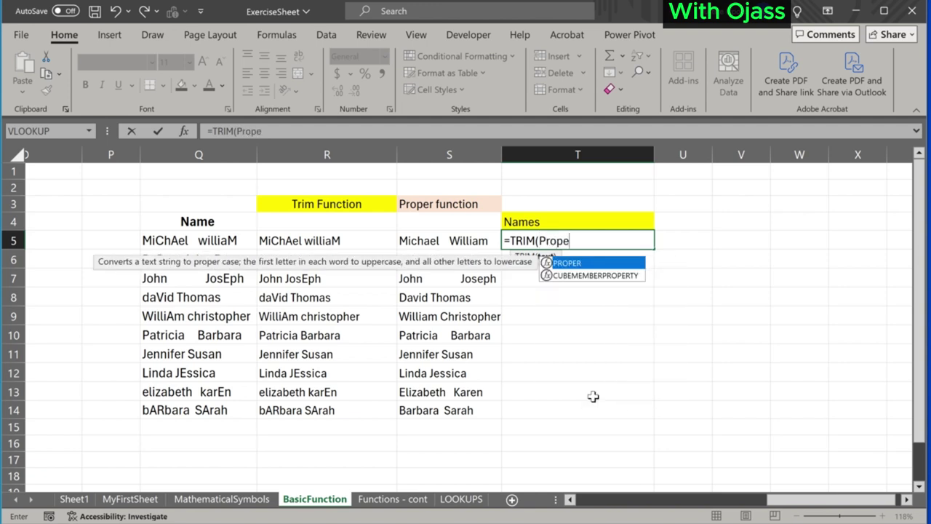
key("Tab")
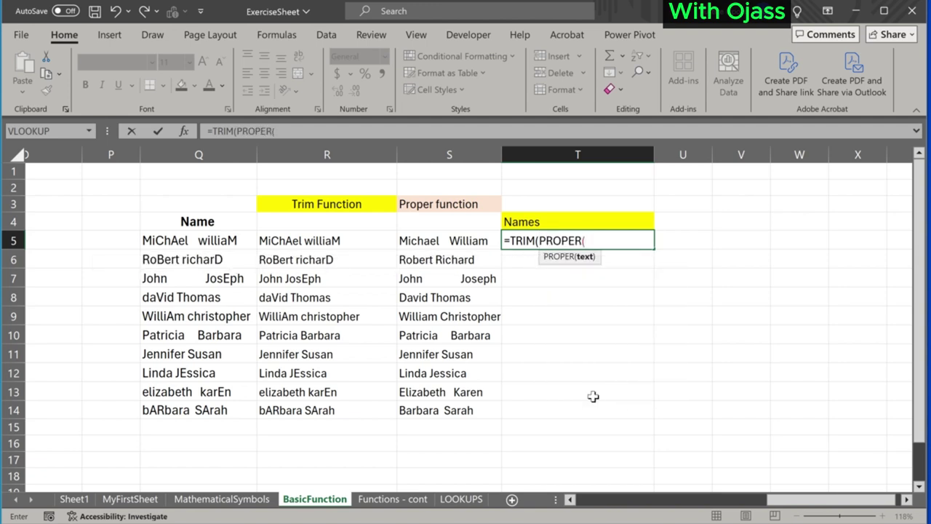
left_click(206, 243)
type(")")
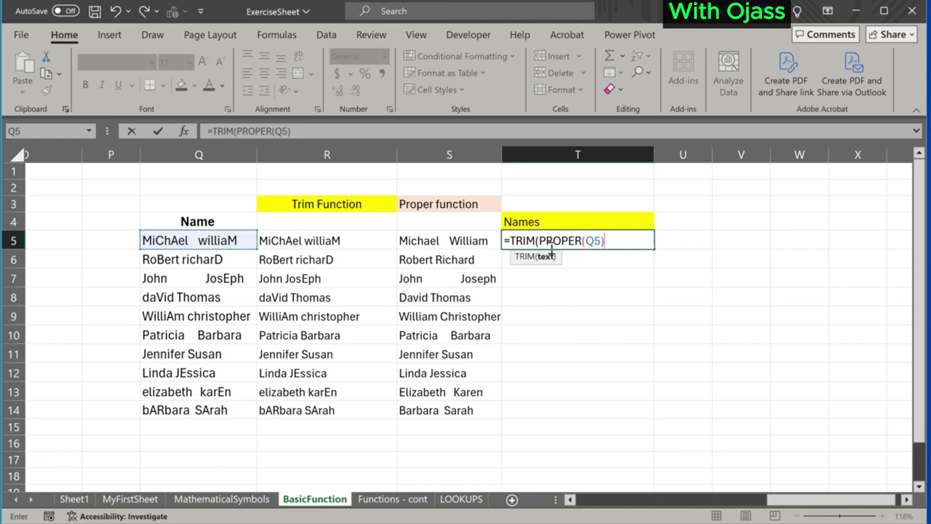
type(")")
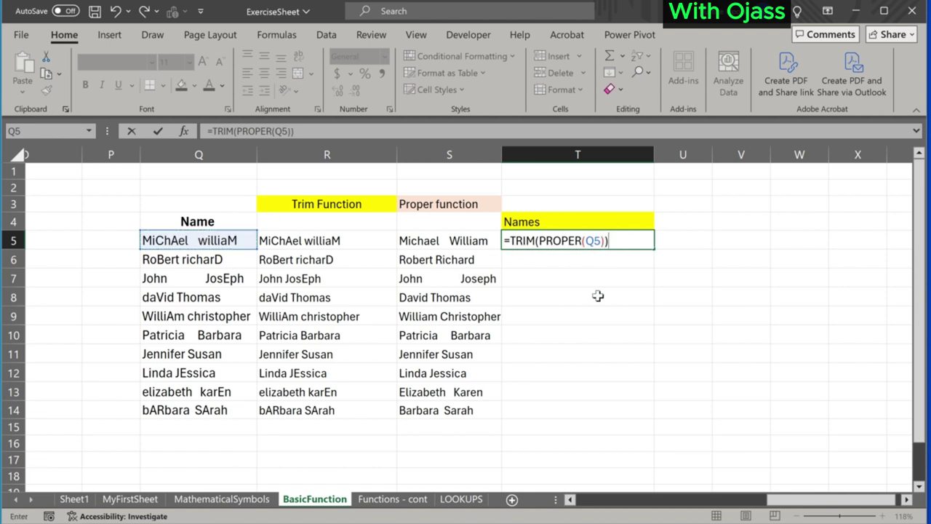
key("Return")
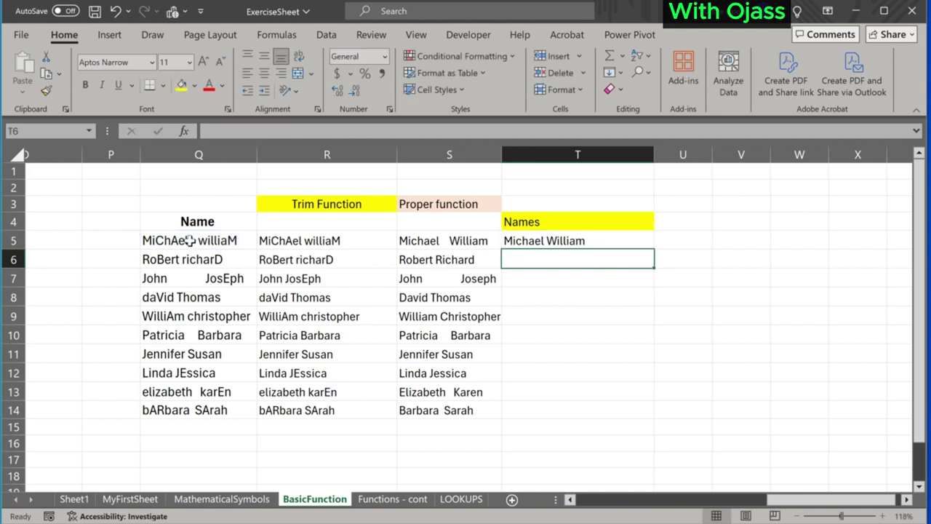
Fill the T5 formula down through T14 to clean all remaining names.
left_click(614, 243)
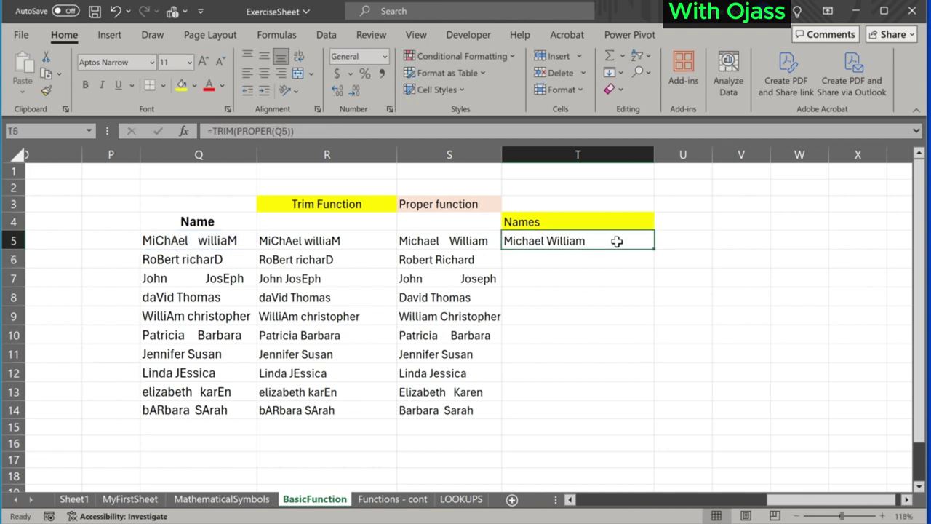
left_click_drag(655, 249, 653, 419)
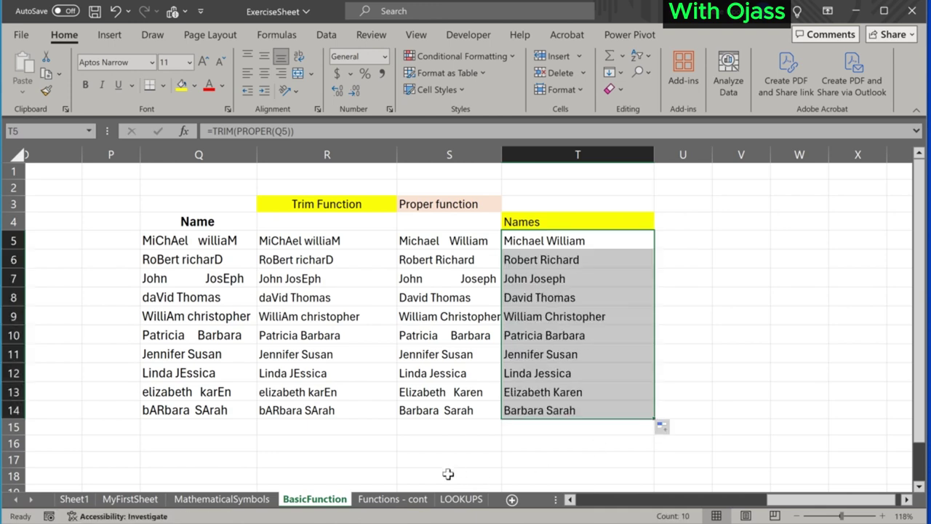
left_click(420, 462)
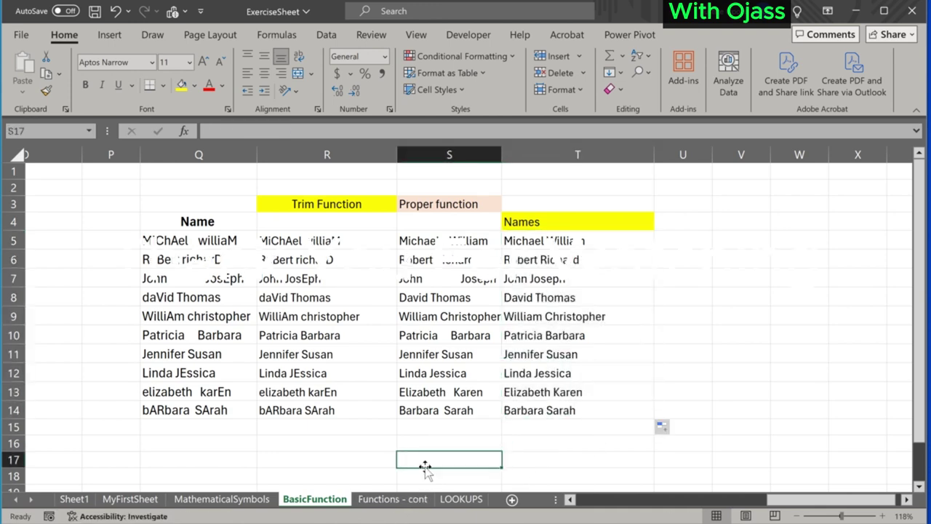